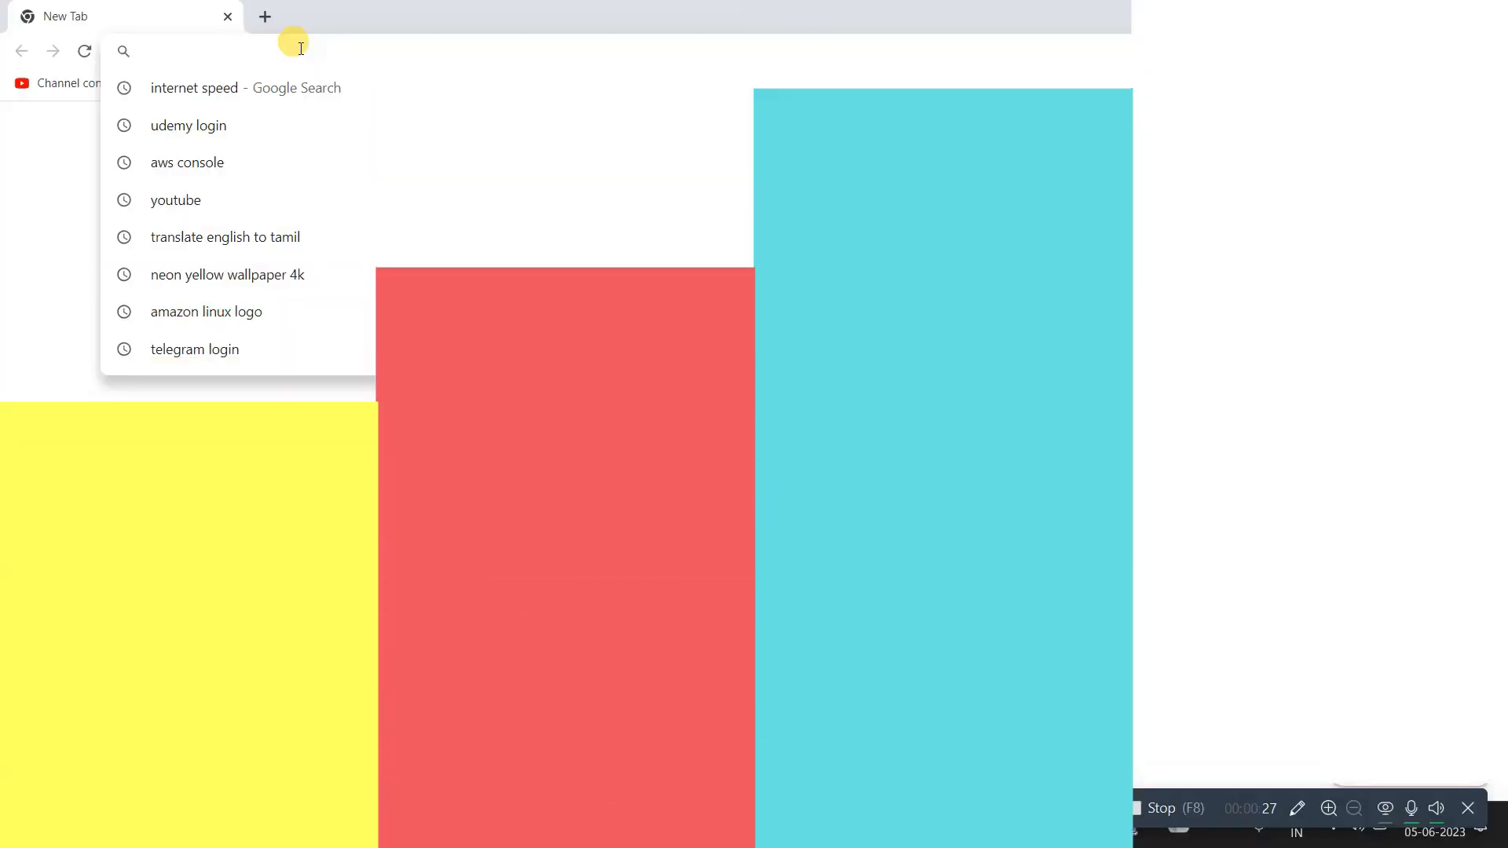
Step: Search Google for sonarqube
type("Spma")
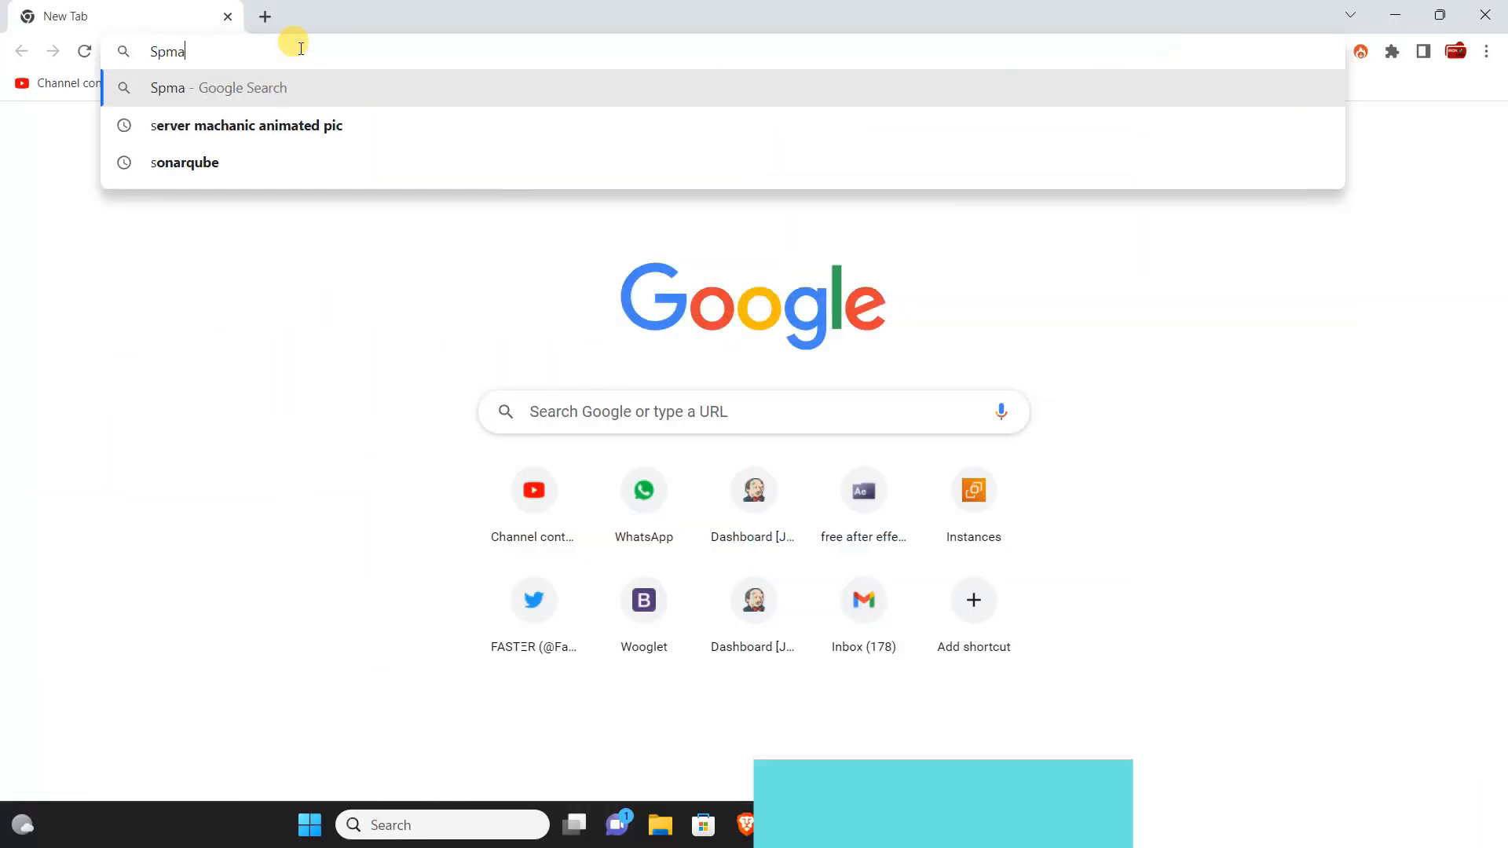
type("t")
key("BackSpace")
key("BackSpace")
key("BackSpace")
key("BackSpace")
key("BackSpace")
type("Som")
key("BackSpace")
type("narQune")
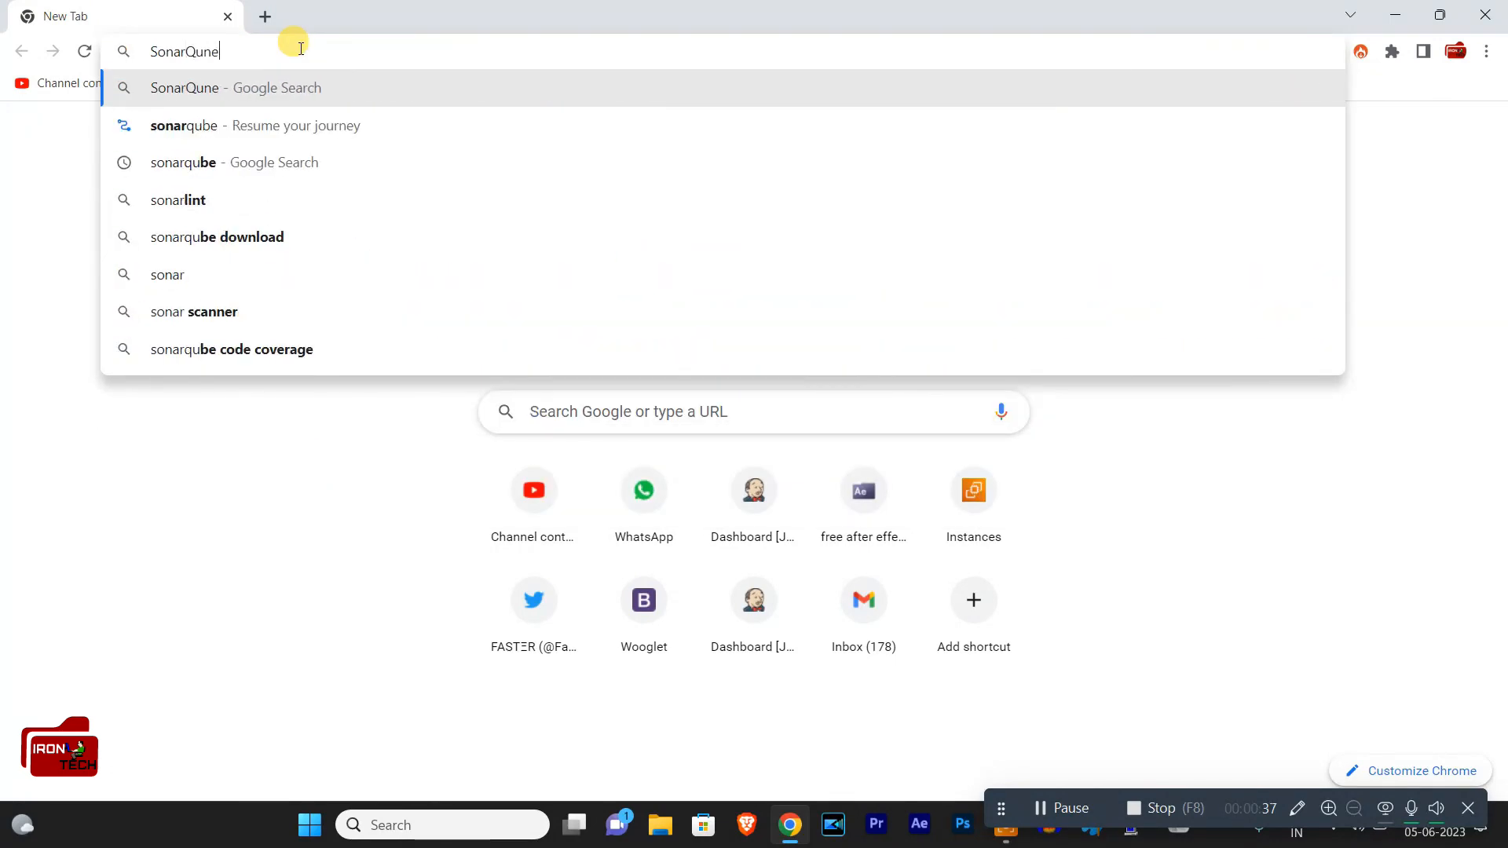
key("BackSpace")
key("BackSpace")
type("be")
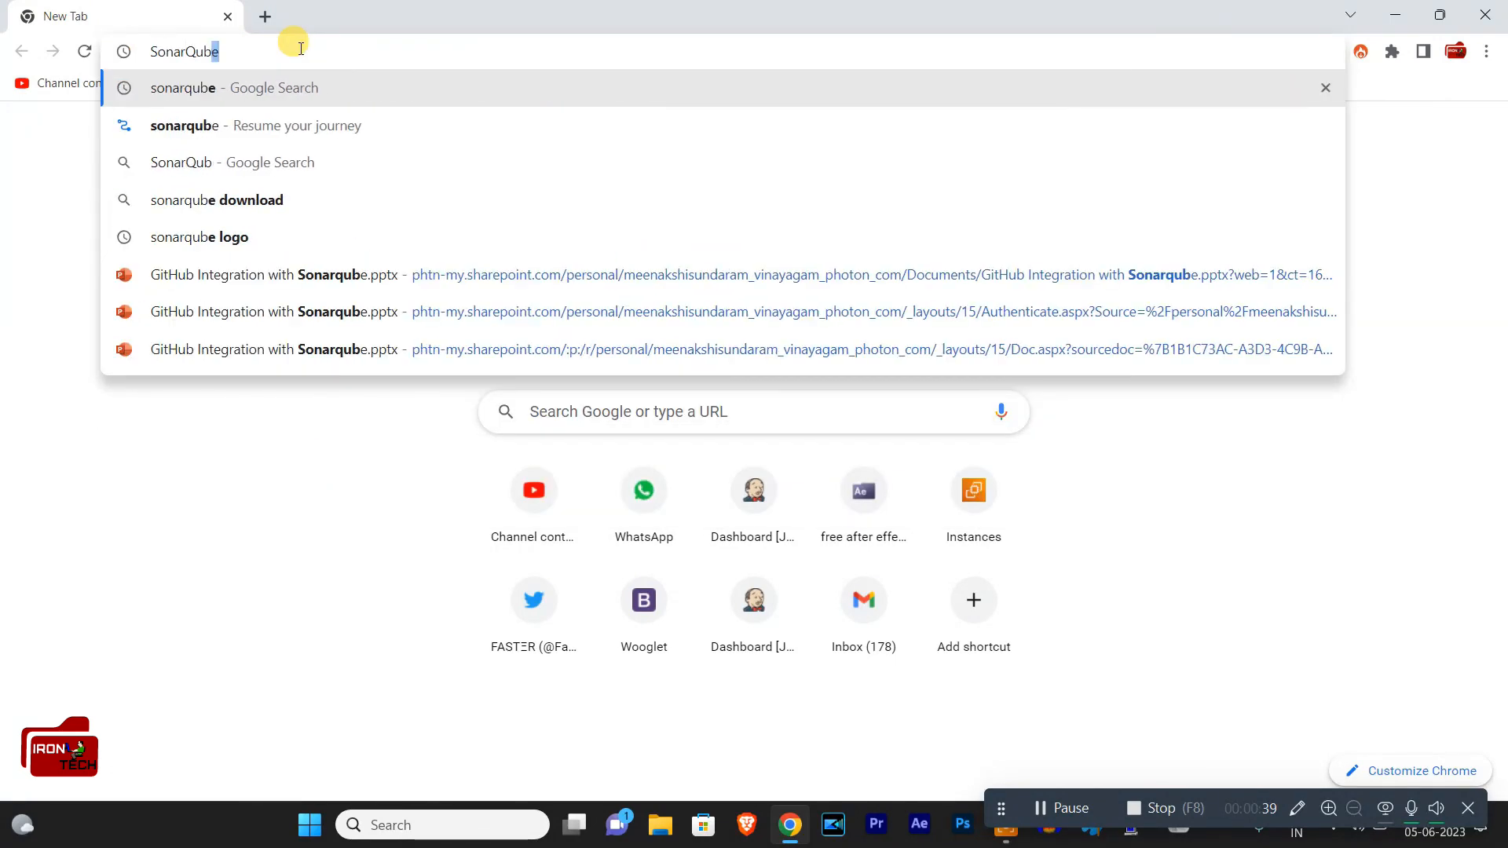
key("Return")
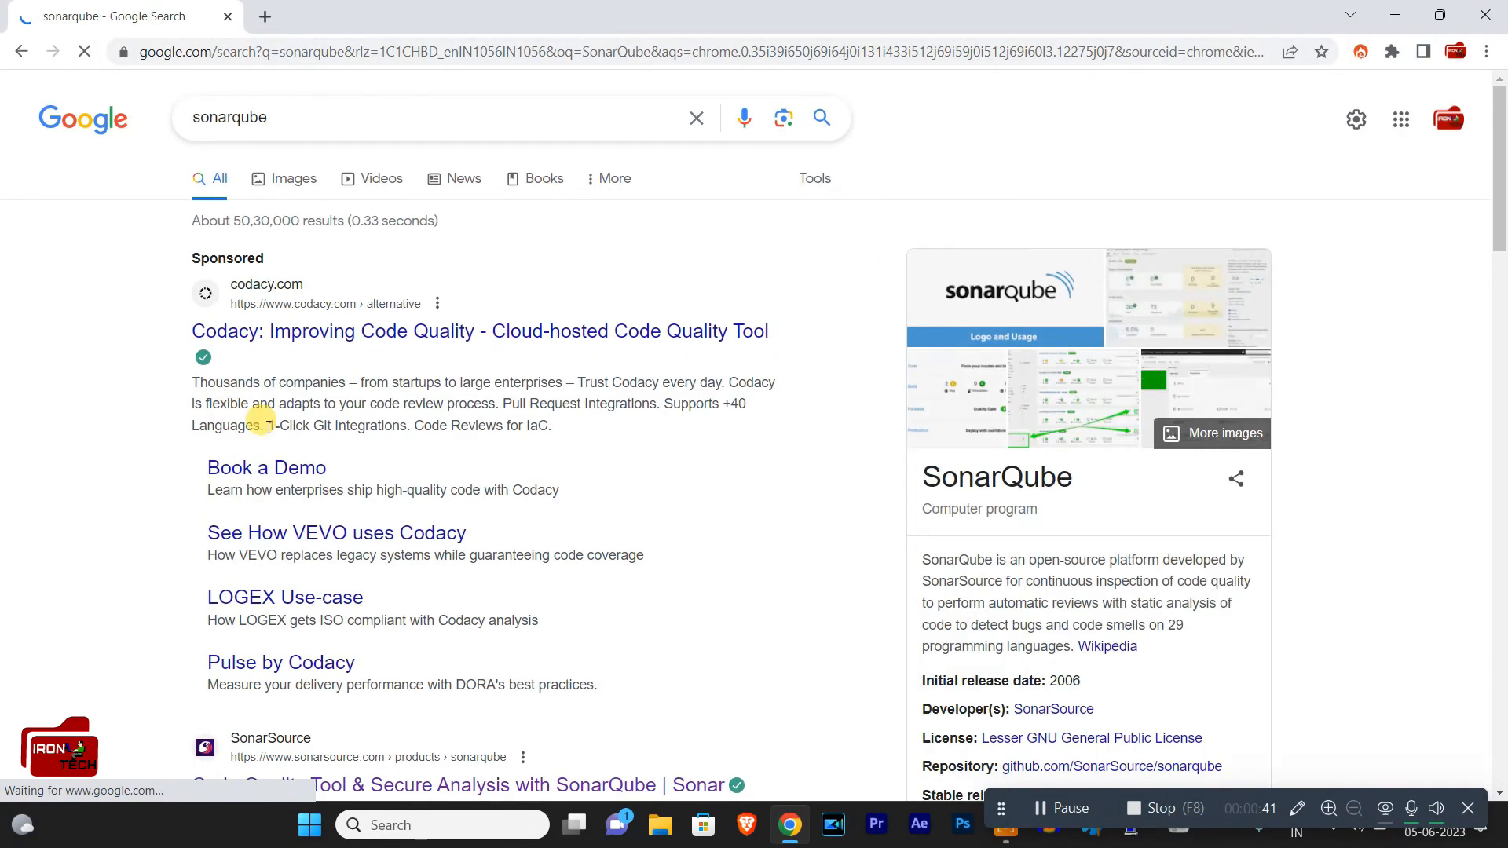
Step: Open the SonarSource "Code Quality Tool & Secure Analysis with SonarQube" result in a new tab and switch to it
scroll(407, 472, "down", 4)
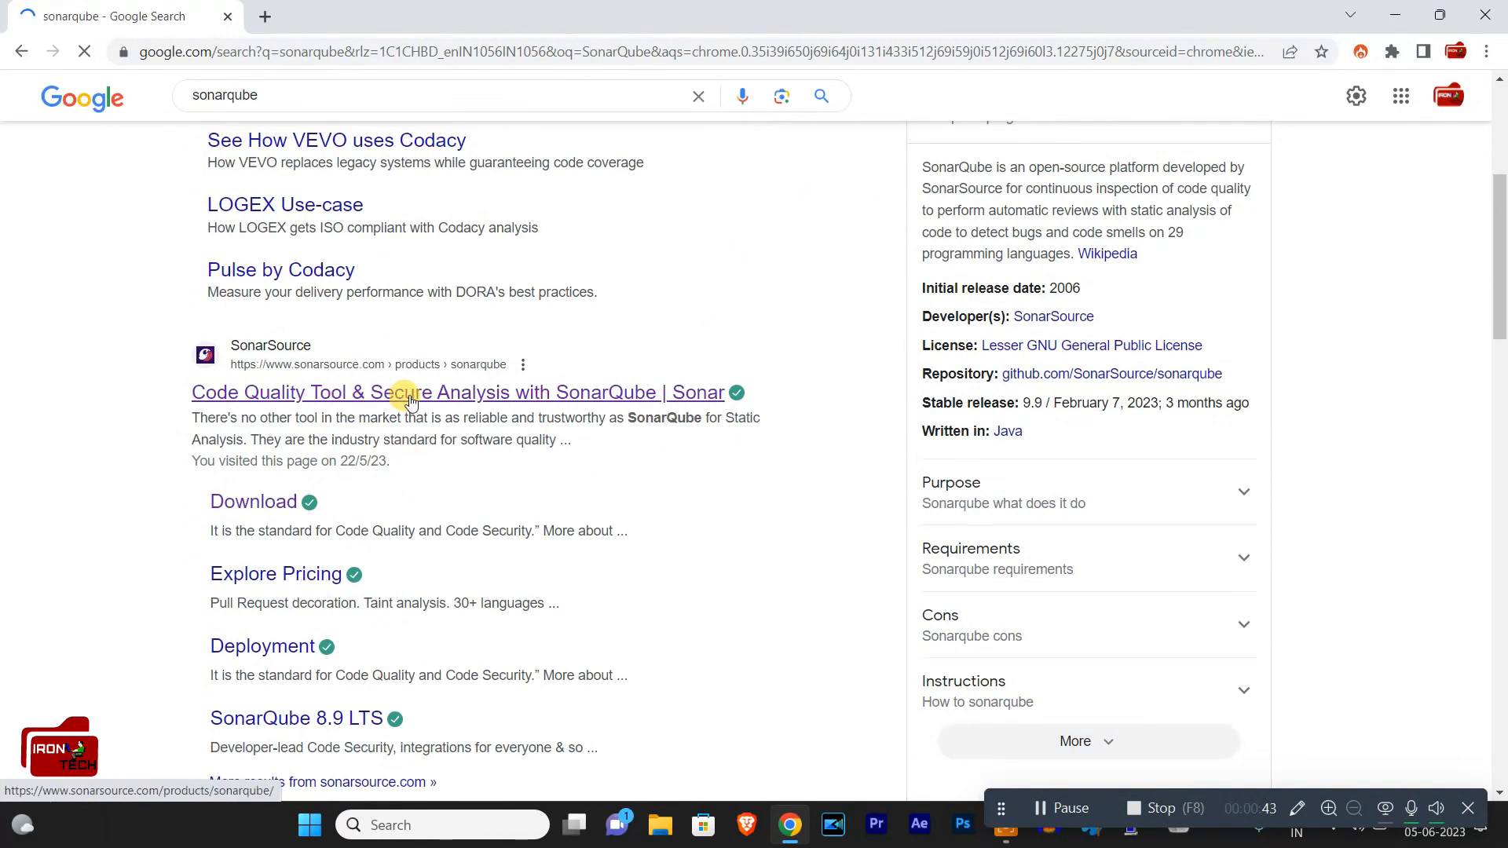
right_click(473, 405)
left_click(502, 415)
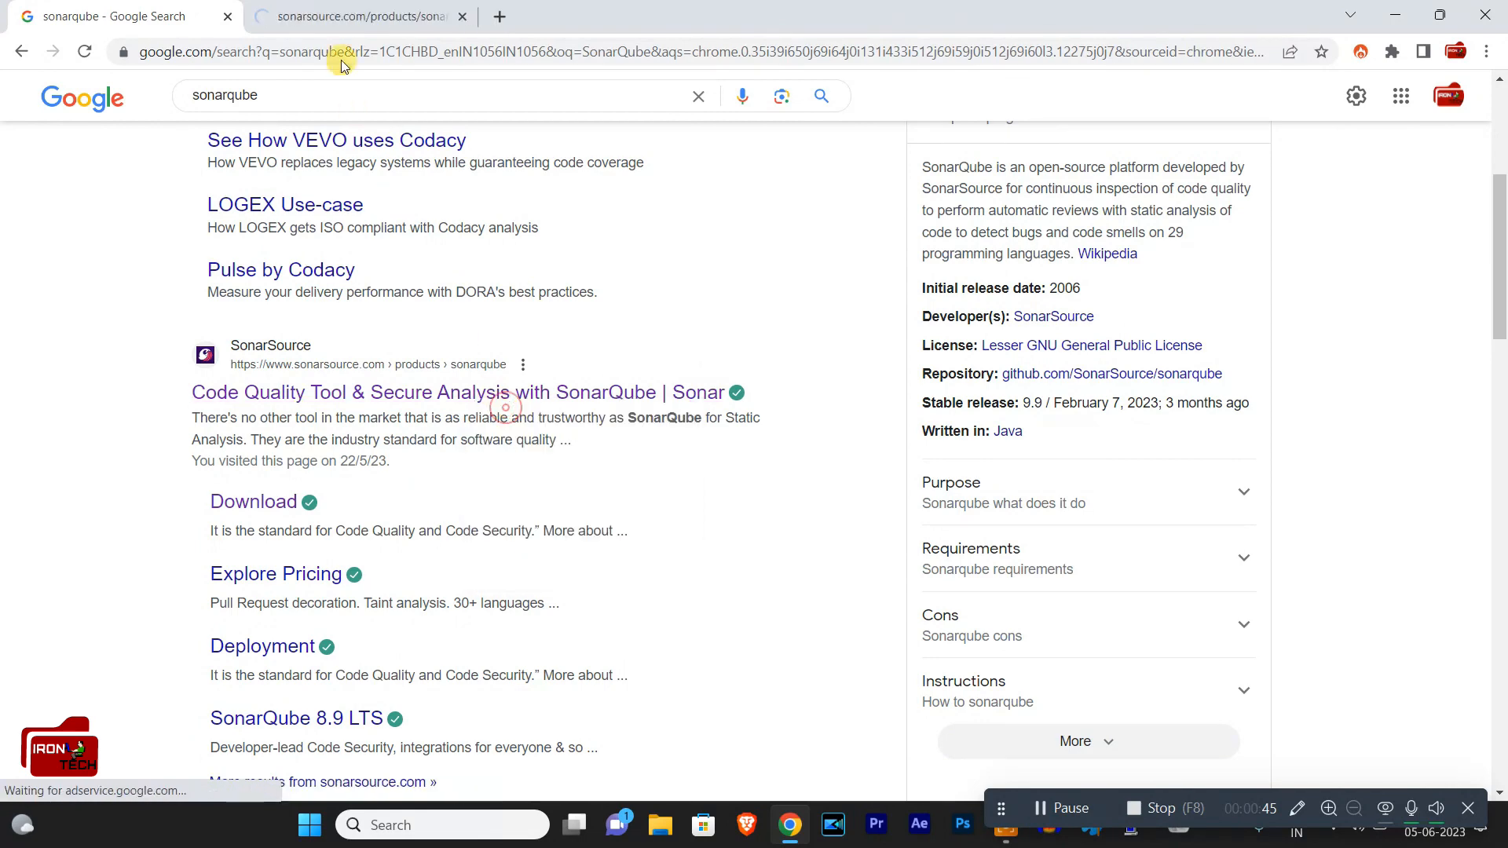
left_click(377, 16)
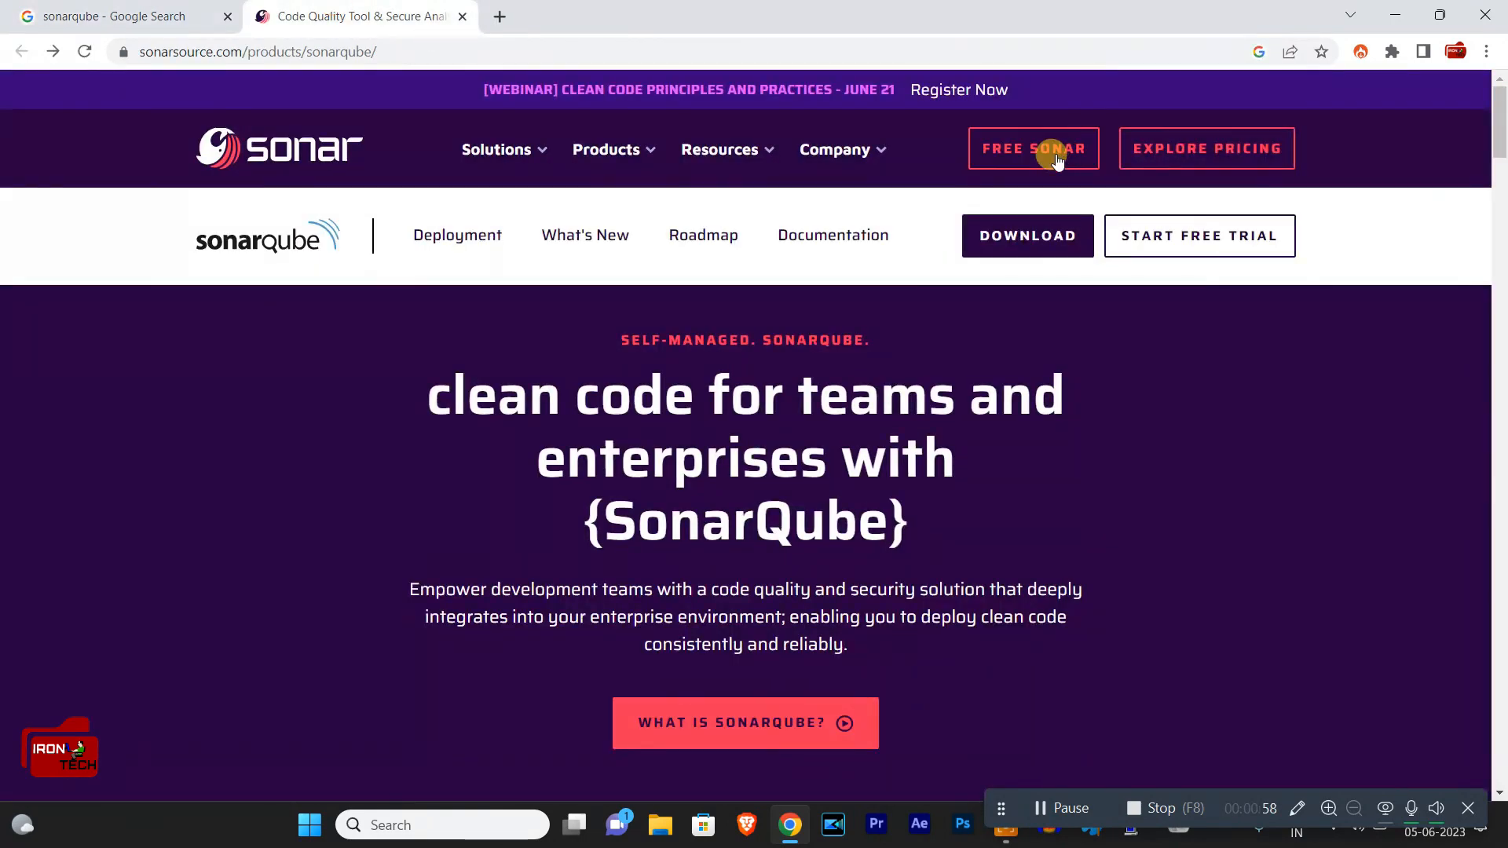
Step: Go to the SonarQube download page and look through the features of the offered editions
left_click(1054, 235)
scroll(825, 359, "down", 3)
scroll(823, 359, "up", 3)
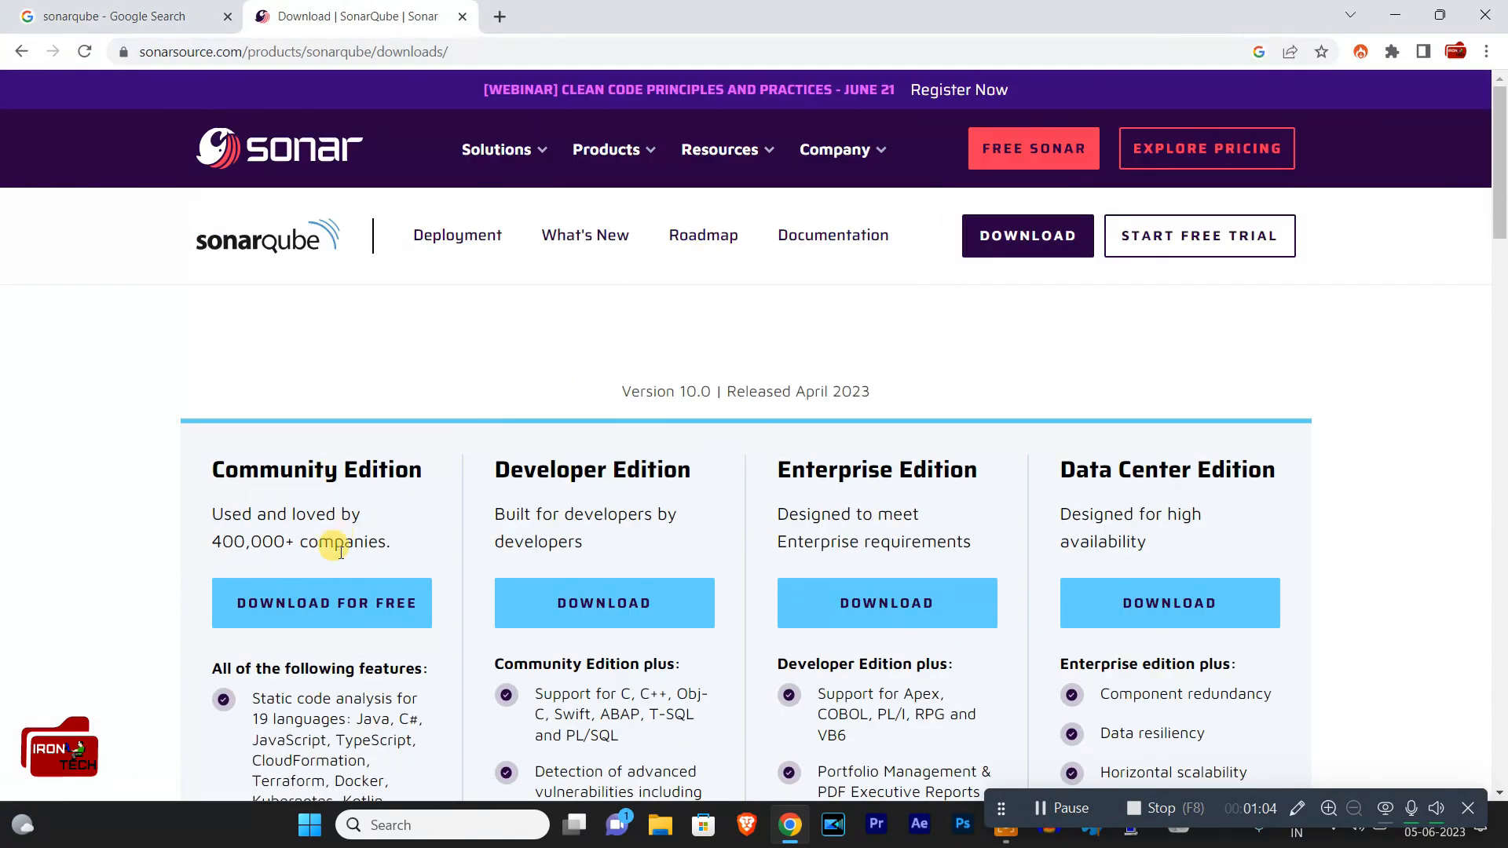
scroll(393, 594, "down", 3)
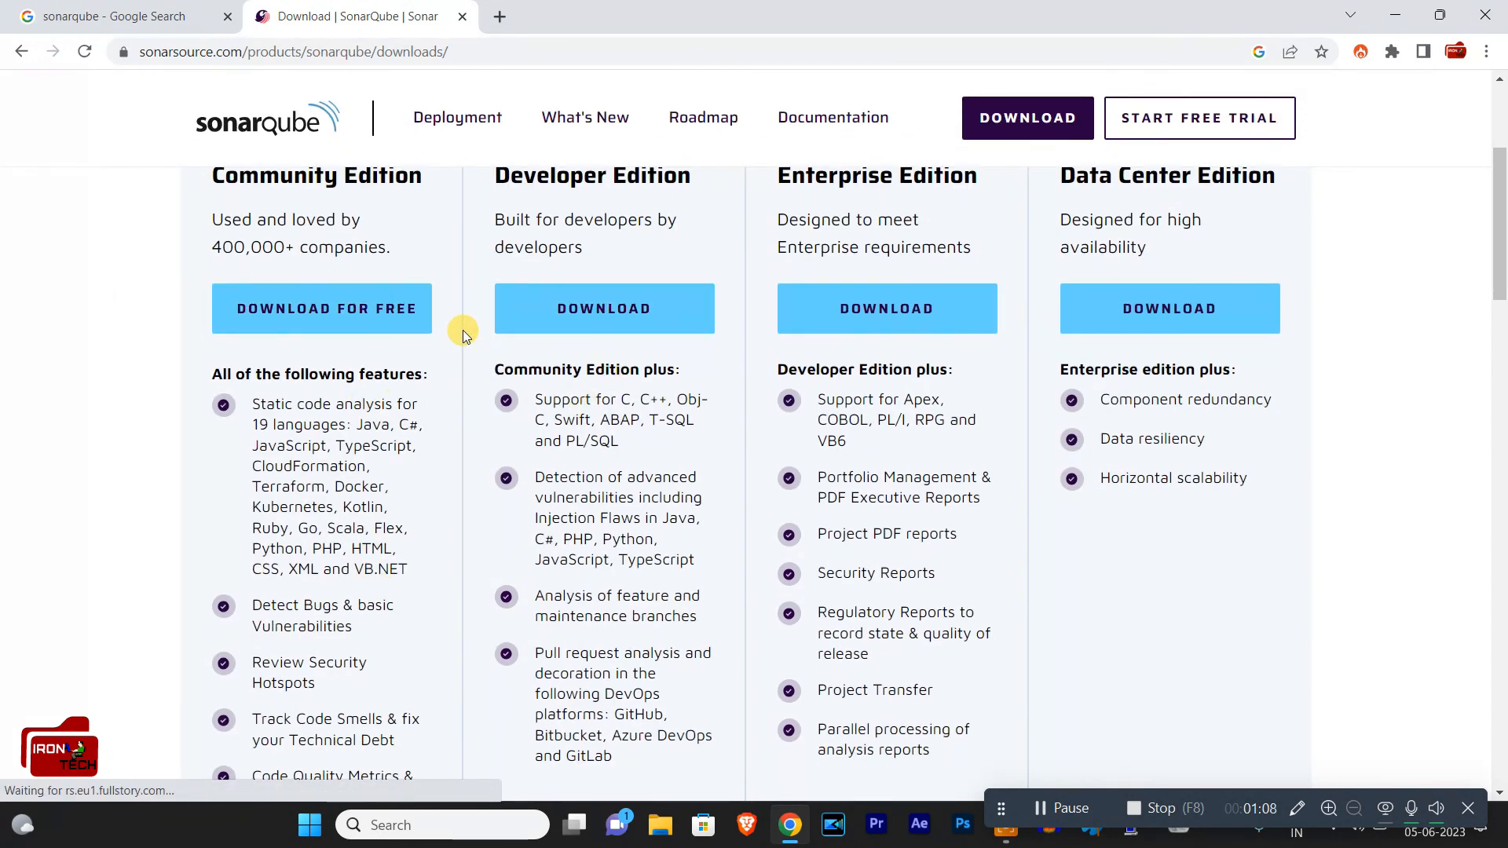
Step: Launch Notepad and write the version note "8.9.0 LTS"
key("super+r")
type("noter")
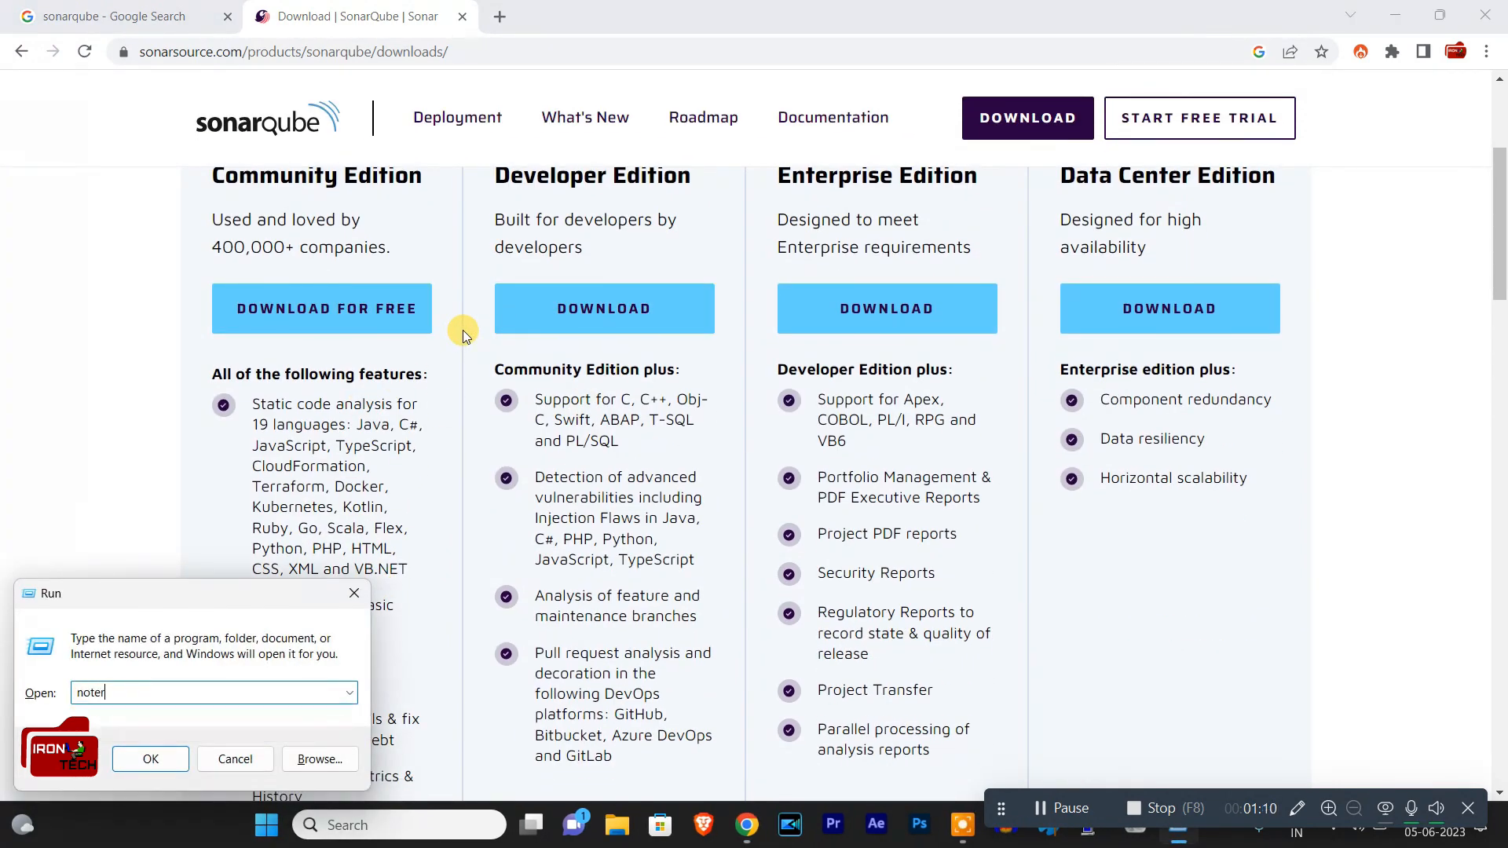
key("BackSpace")
type("pad")
key("Return")
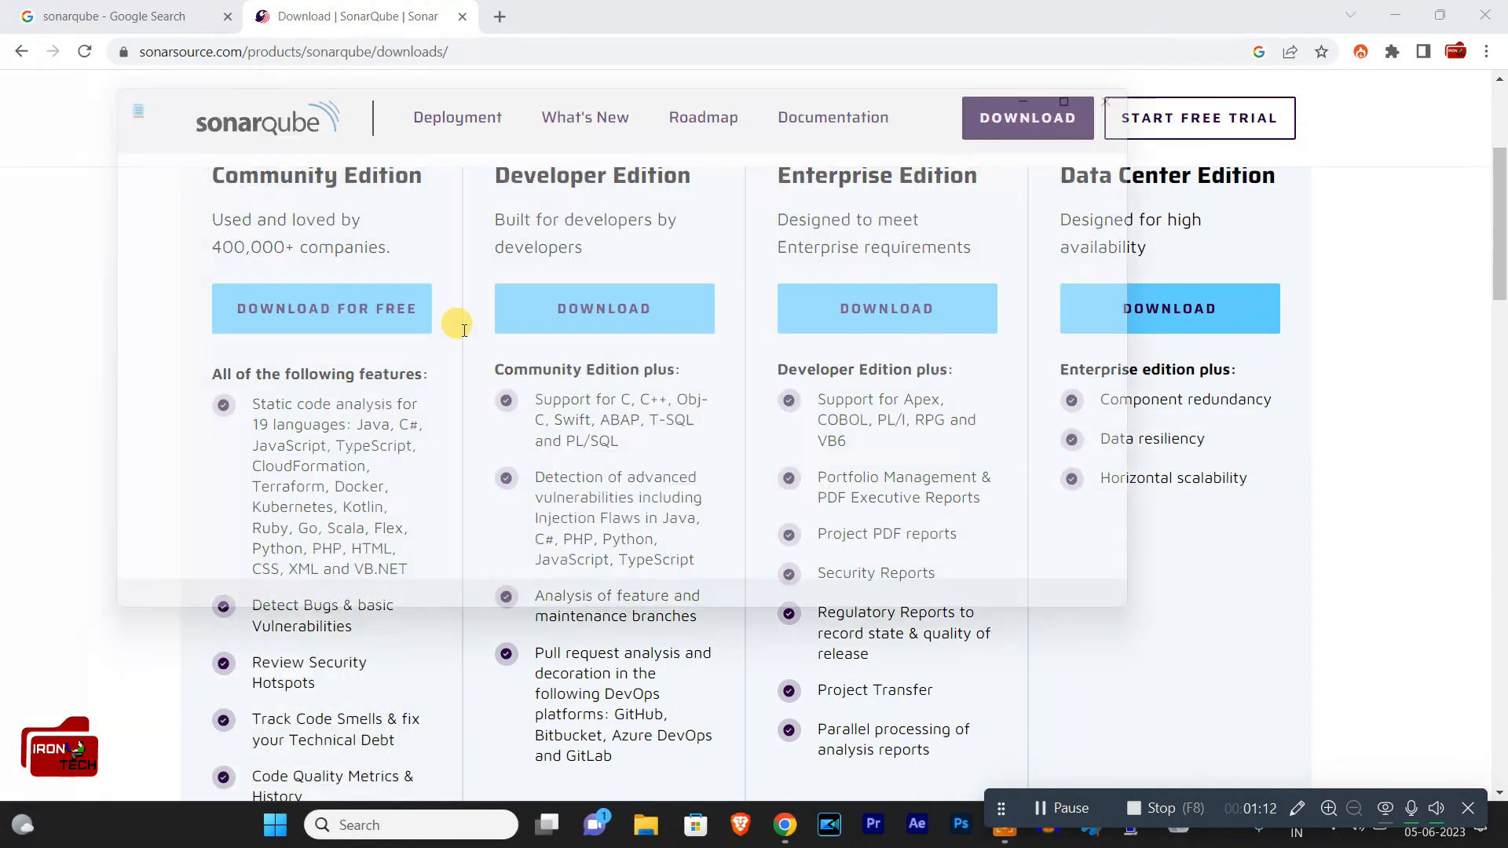
type("8")
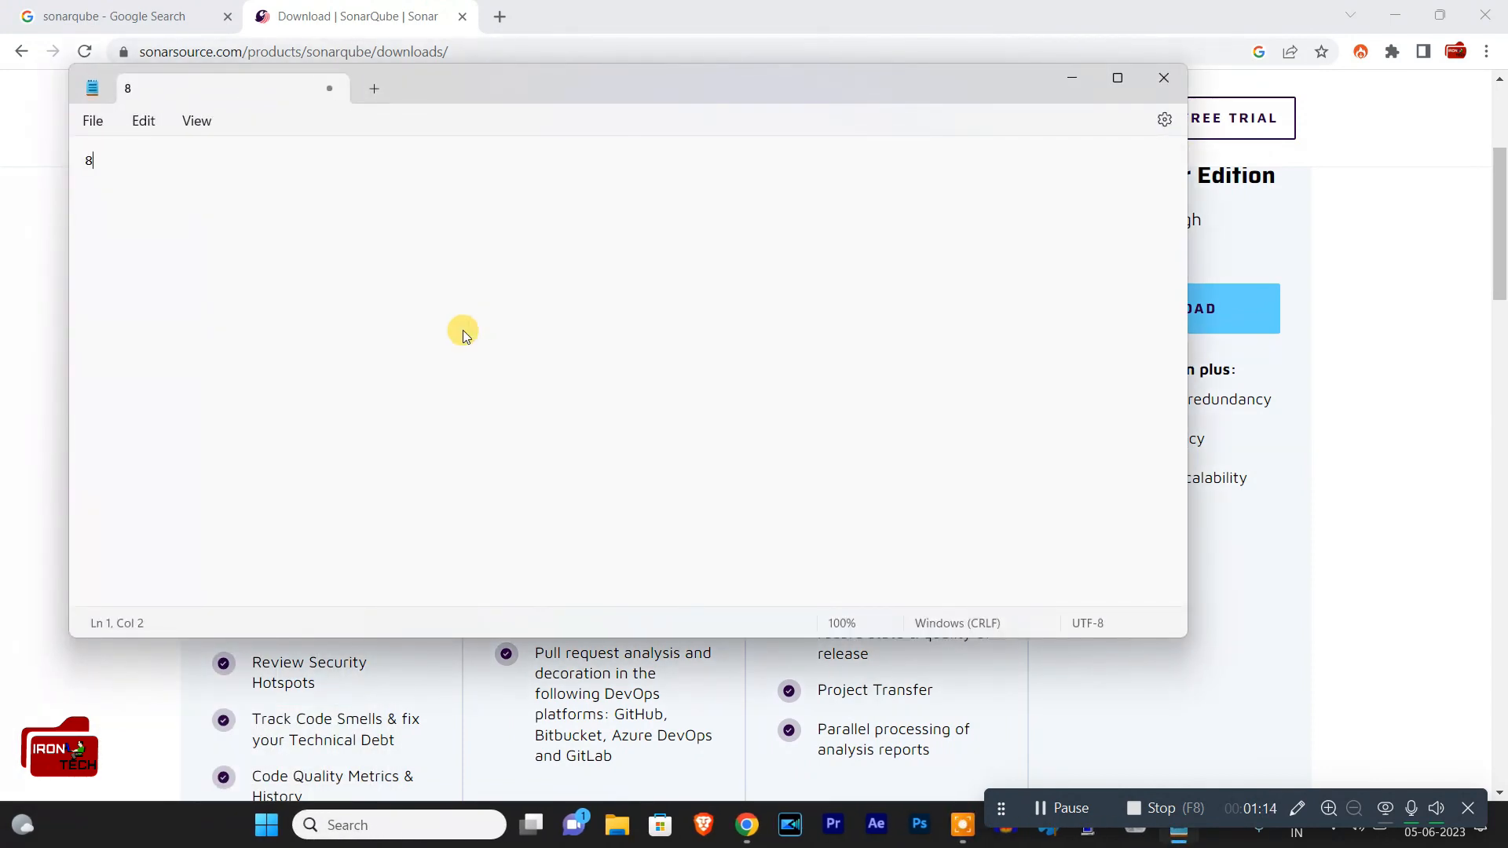
type(".9.0 LTS")
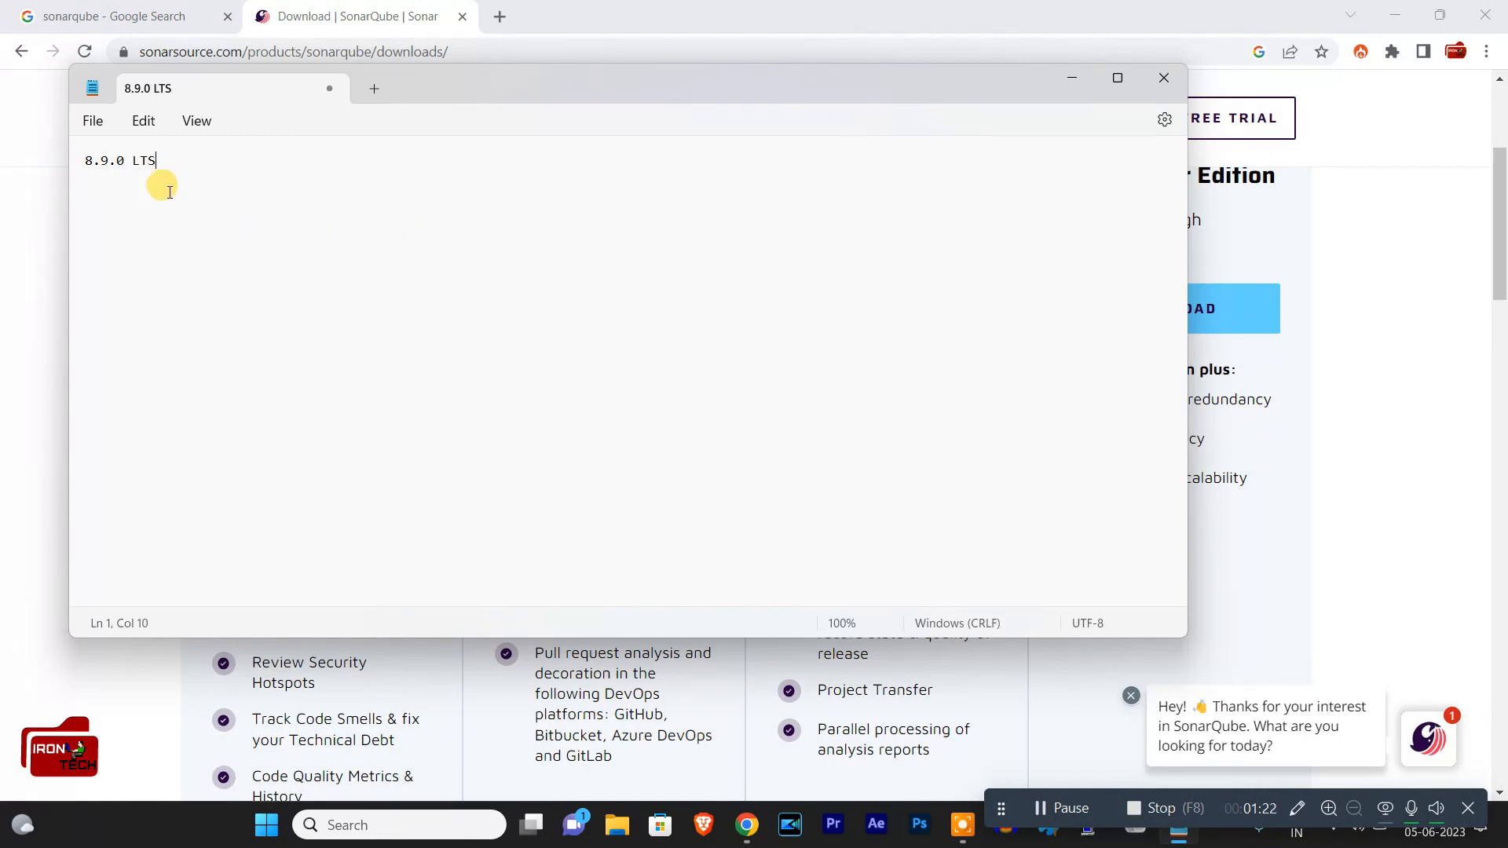
Step: Highlight the version note for reading, deselect it and minimize Notepad to return to the browser
triple_click(88, 163)
double_click(122, 161)
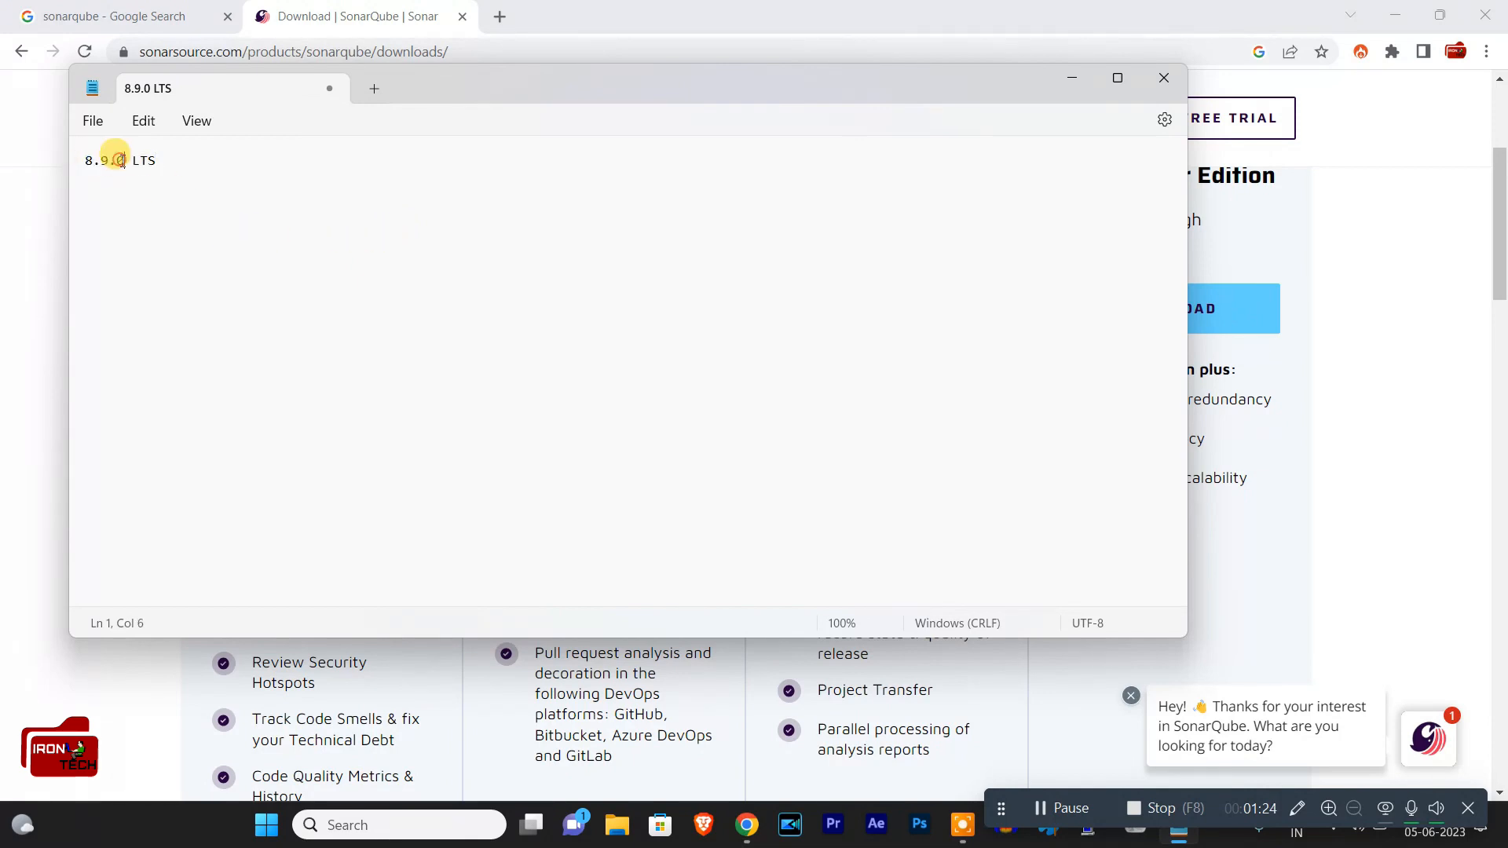
left_click_drag(166, 162, 86, 161)
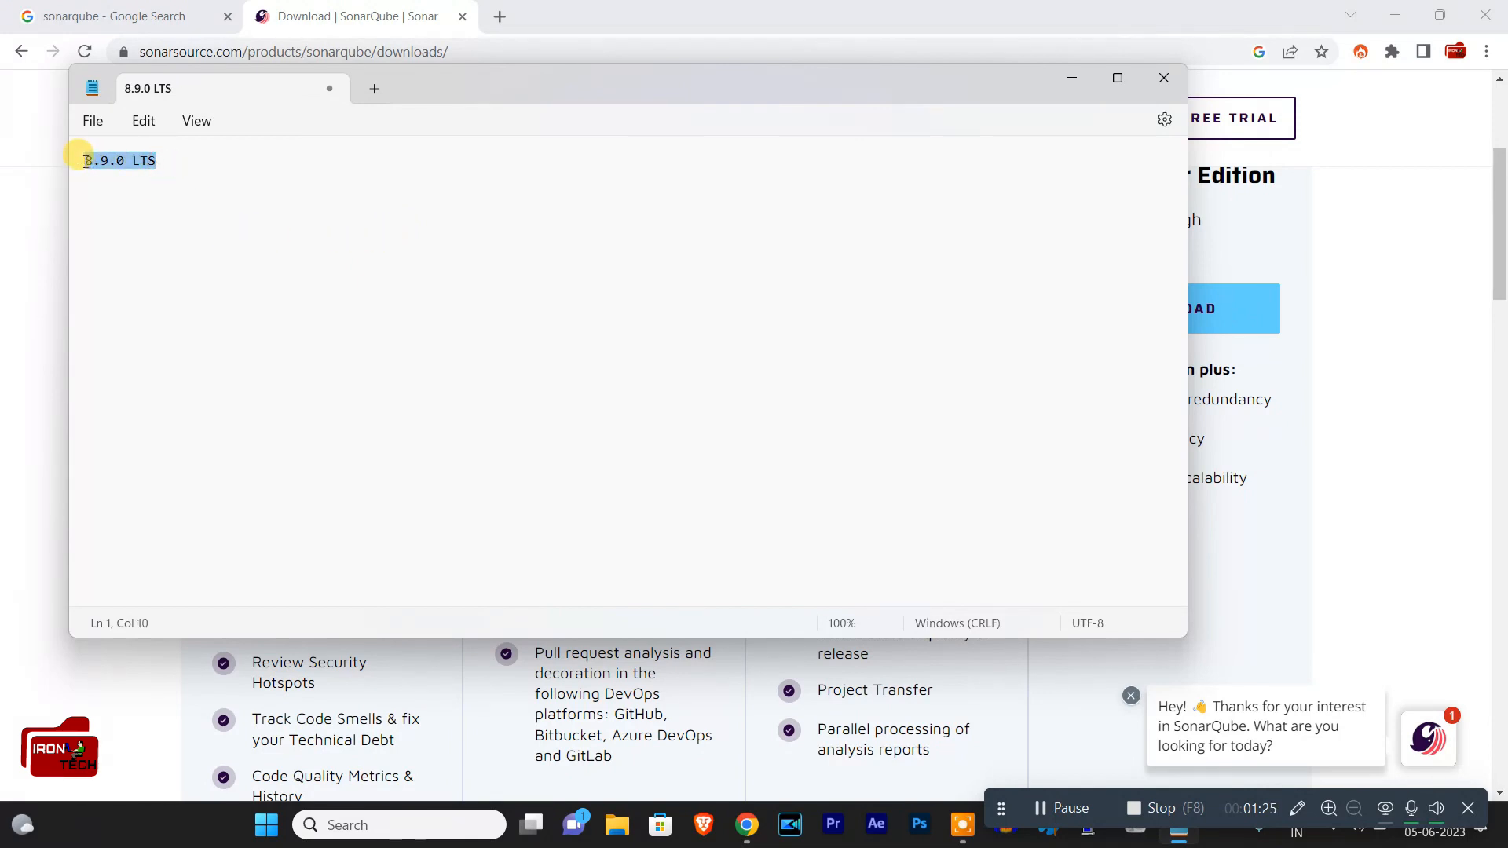
left_click(164, 163)
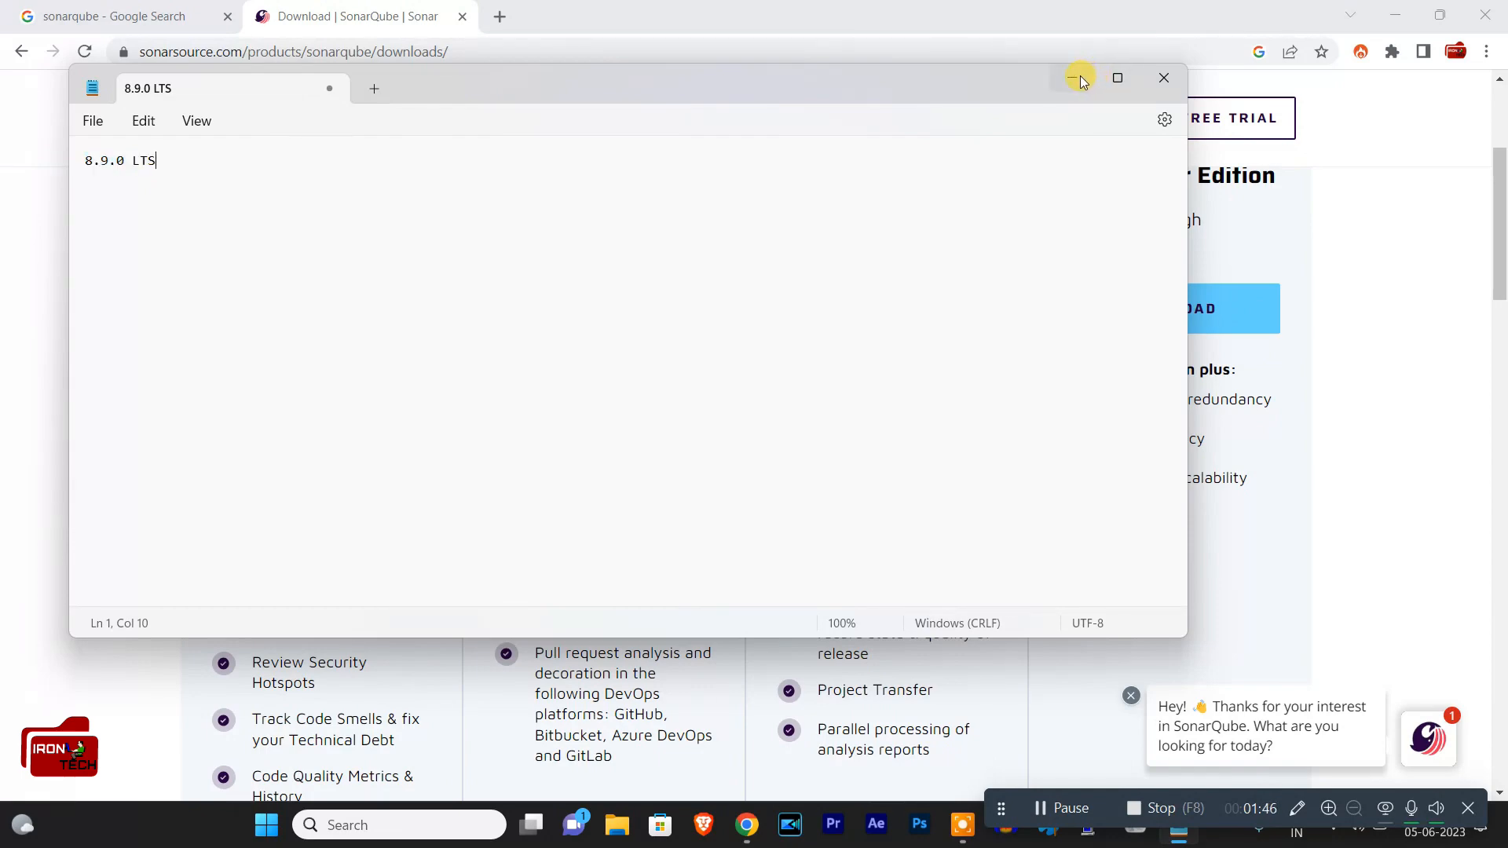
left_click(1080, 81)
Step: Find the note about older SonarQube editions on the download page and open the historical downloads
scroll(269, 370, "up", 4)
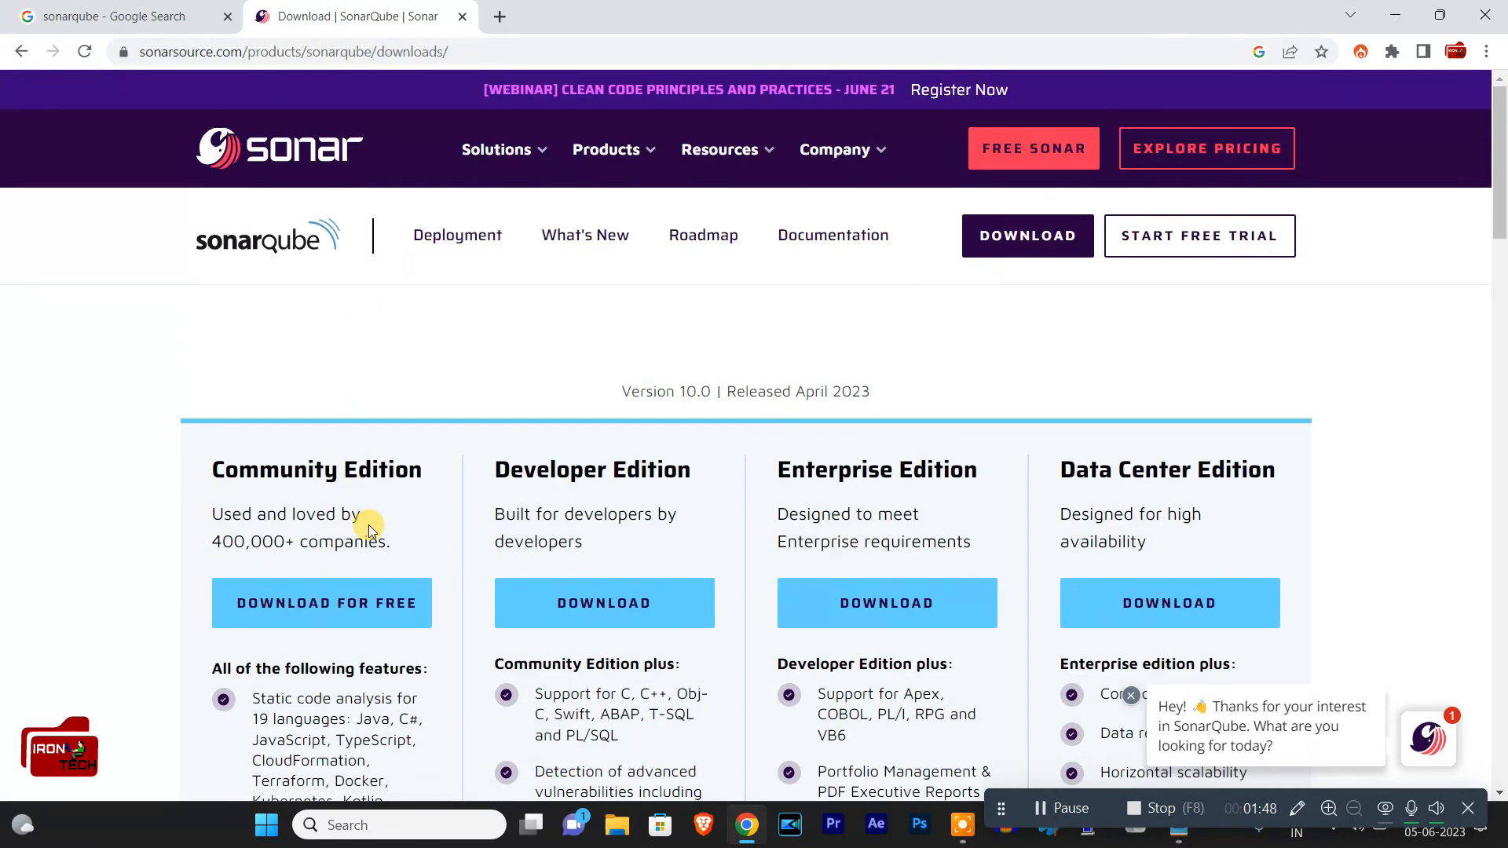
scroll(346, 605, "down", 5)
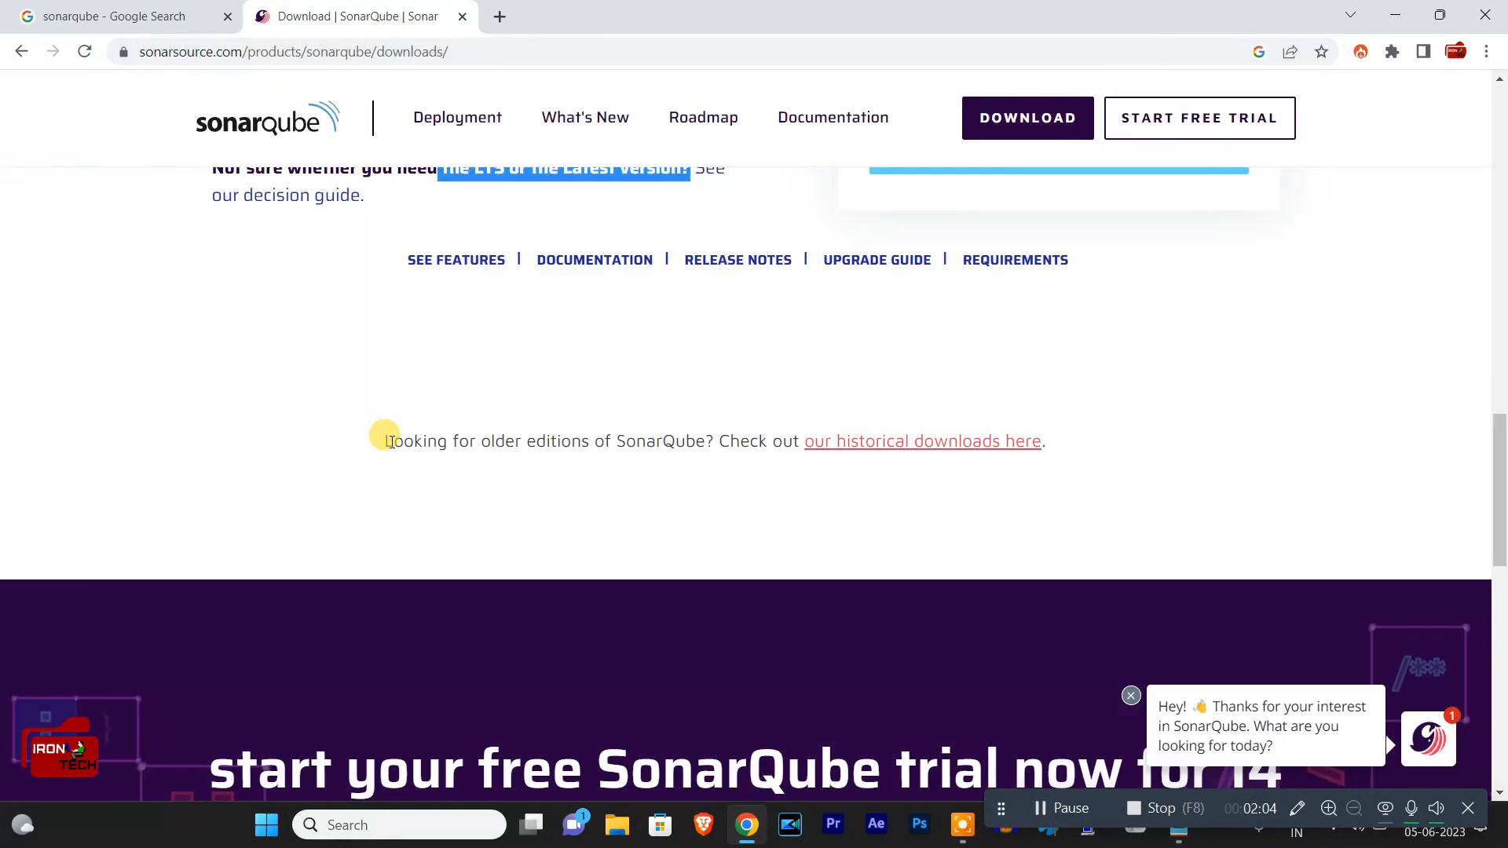
left_click_drag(385, 442, 724, 475)
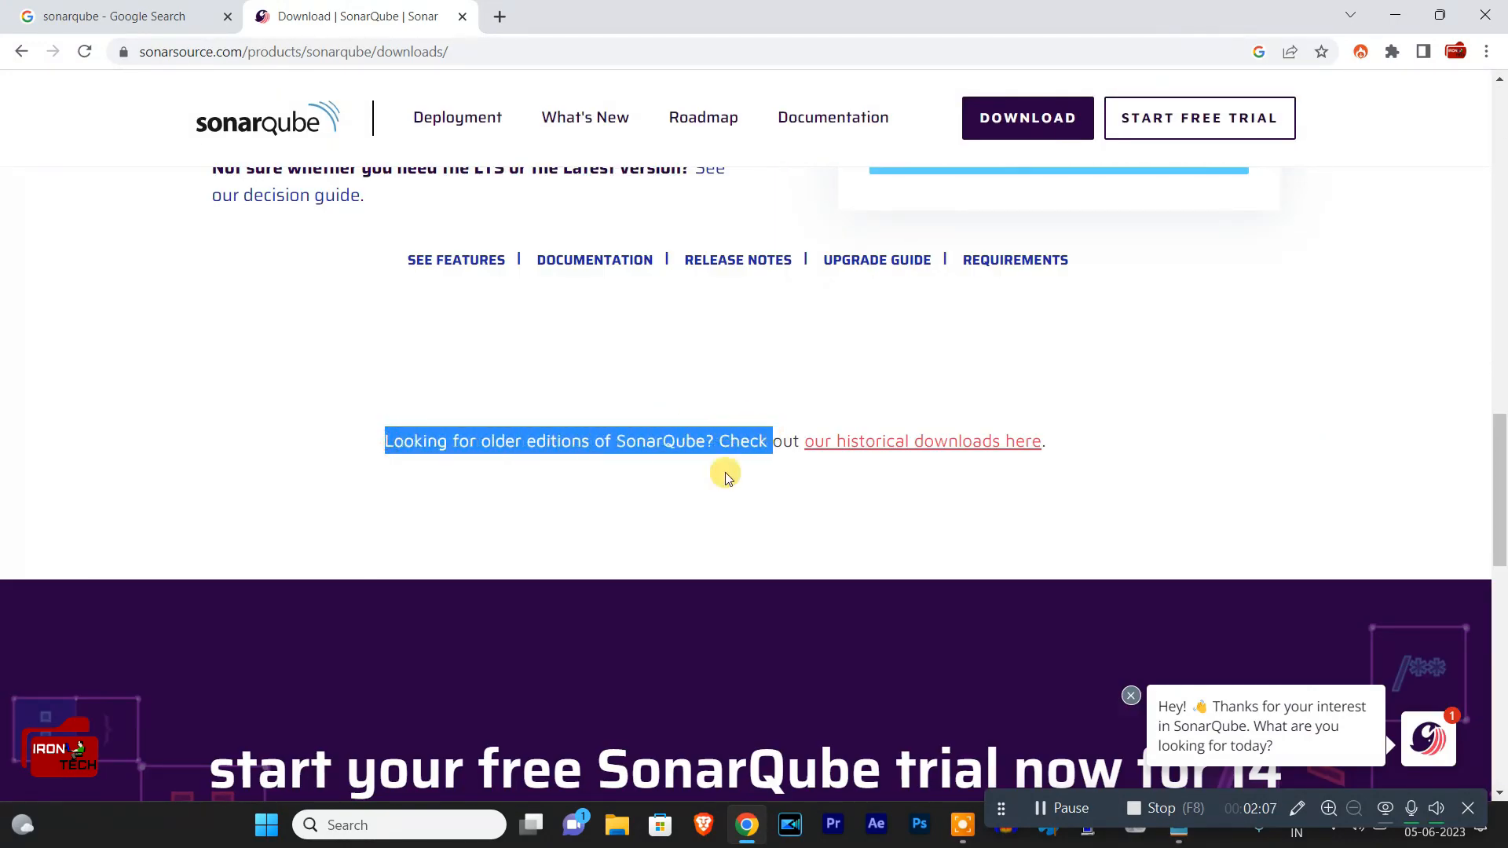
left_click(928, 454)
Step: Find SonarQube 8.9.10 LTS among the historical versions and download its Community Edition
scroll(907, 437, "down", 8)
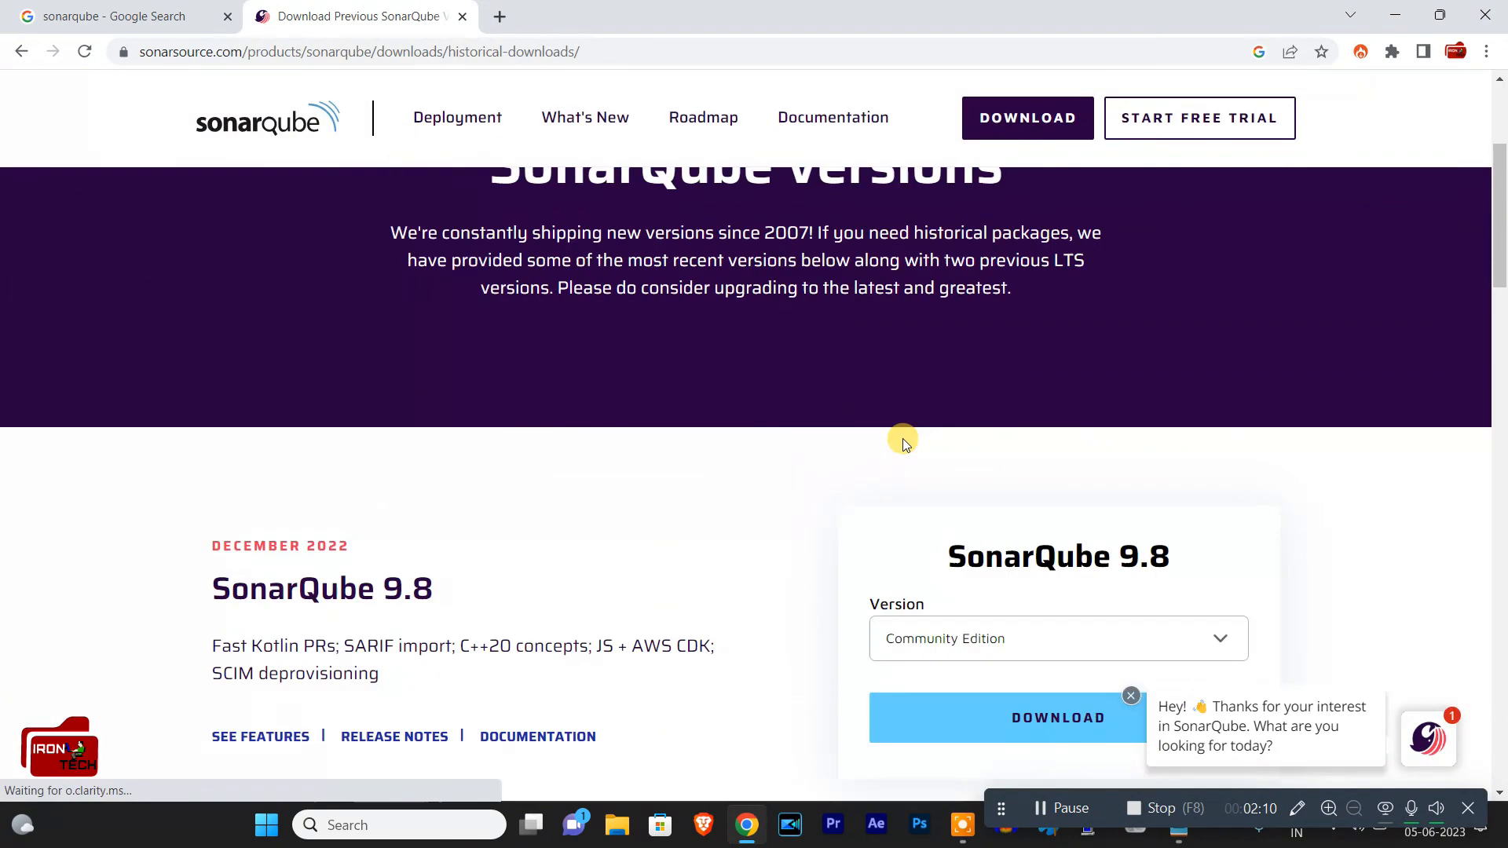
scroll(982, 413, "down", 10)
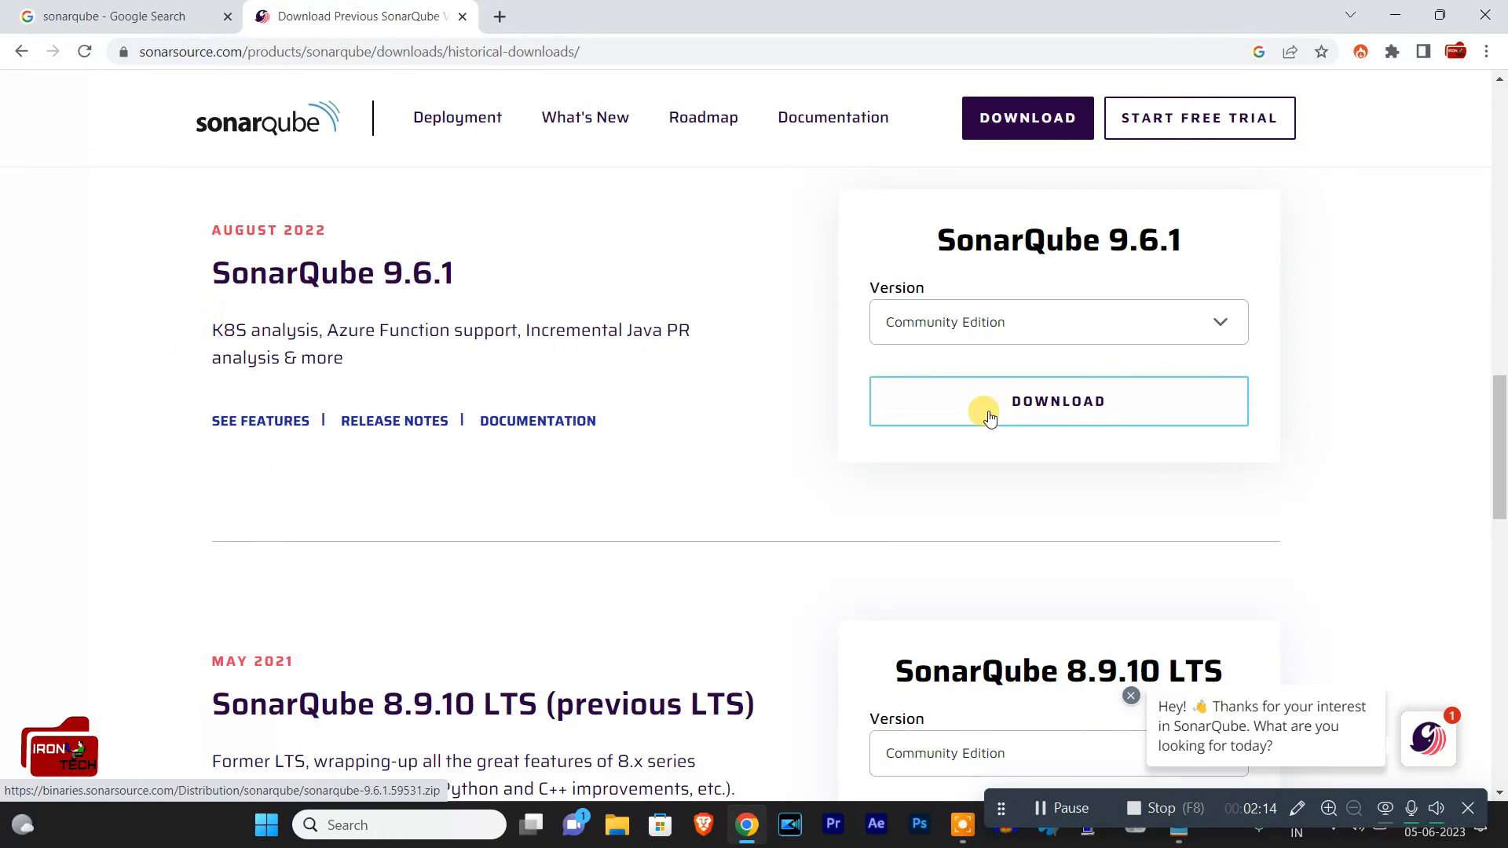
scroll(1030, 462, "down", 9)
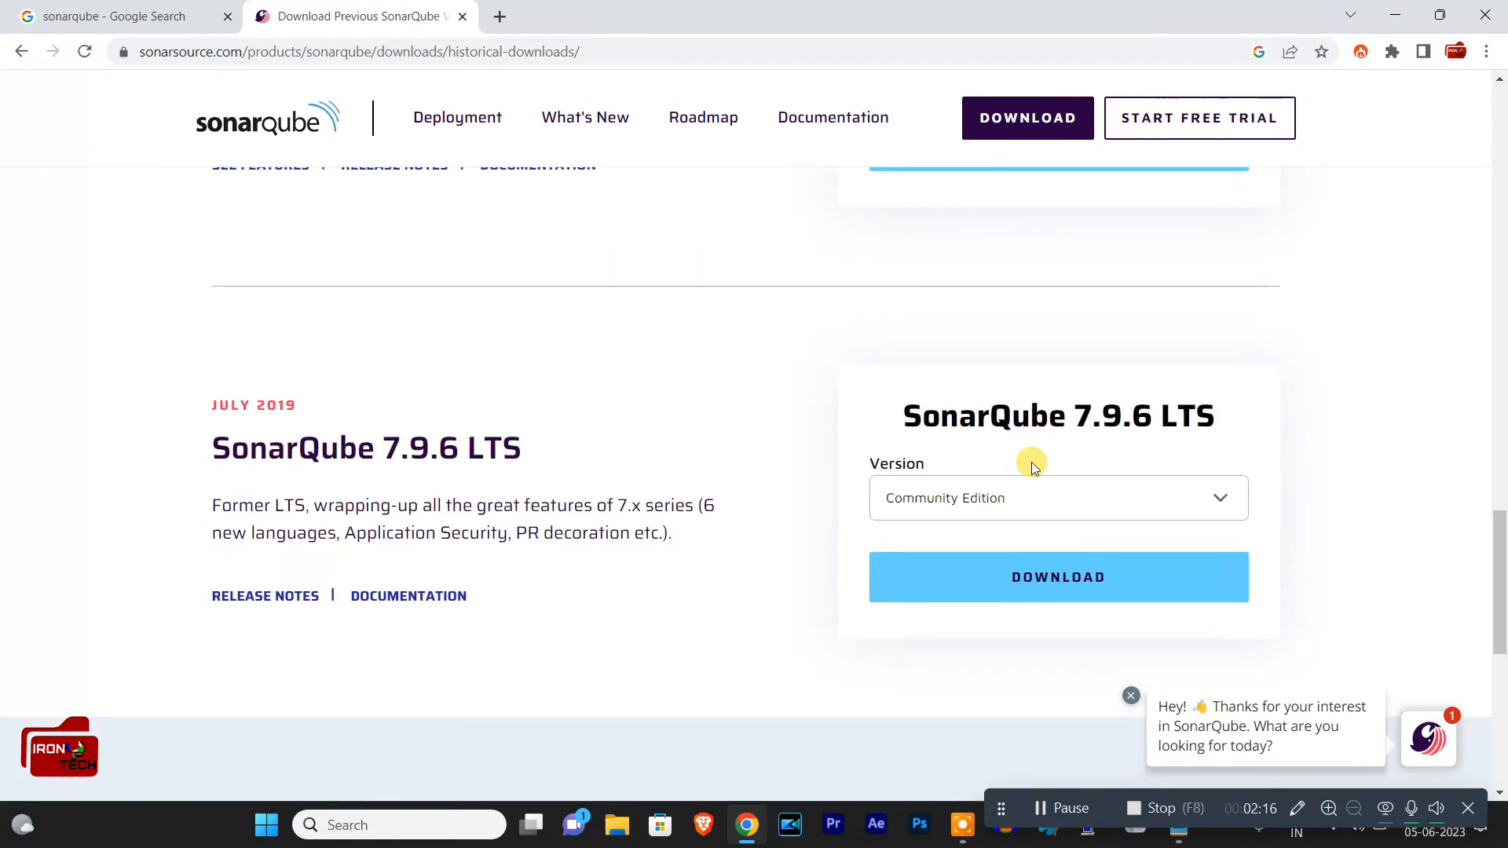
scroll(1030, 462, "up", 5)
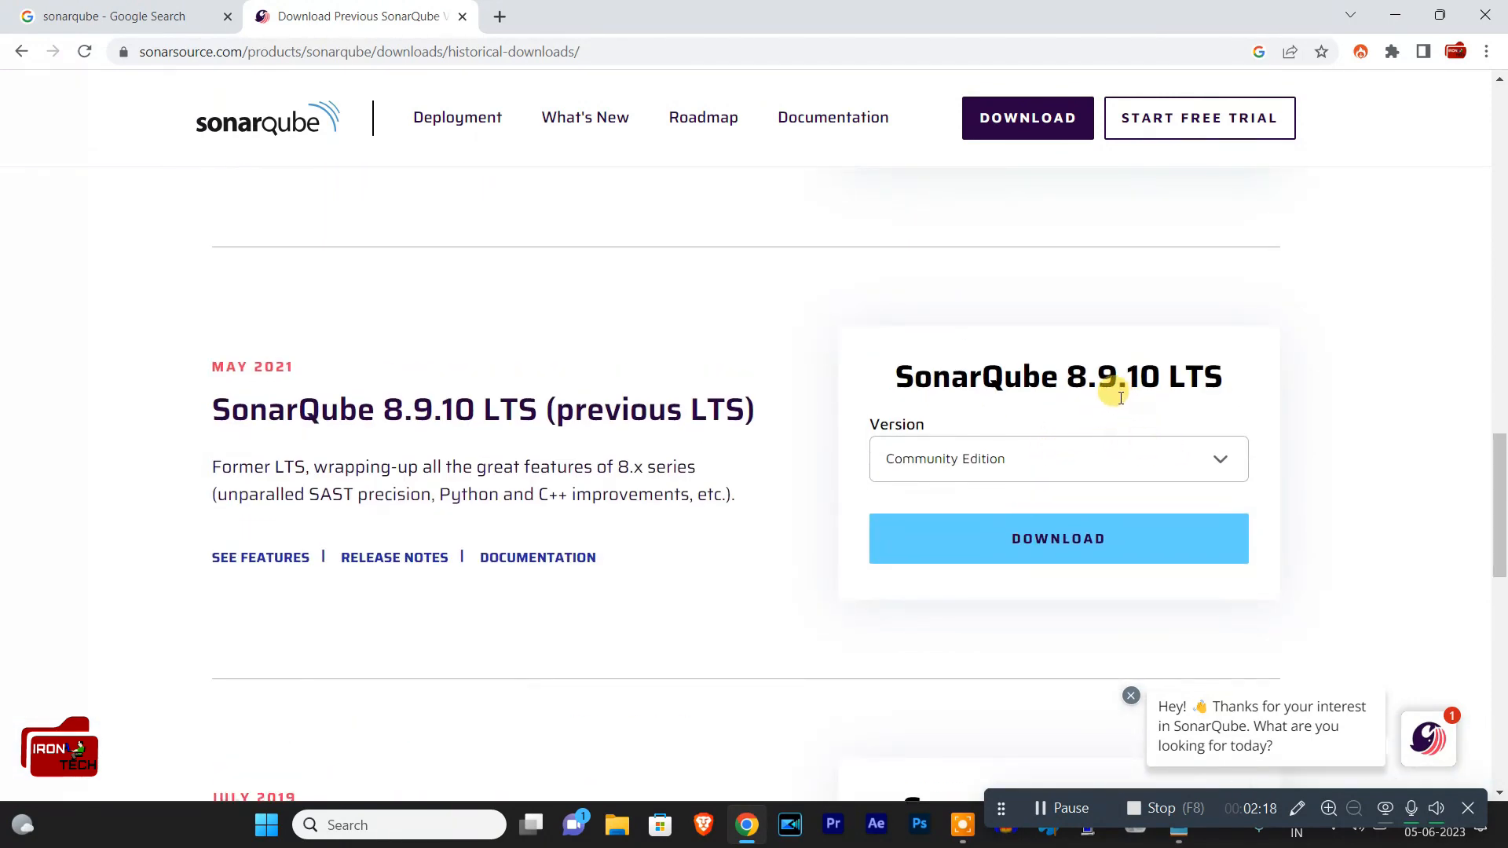
left_click_drag(1044, 375, 1213, 363)
left_click(1127, 375)
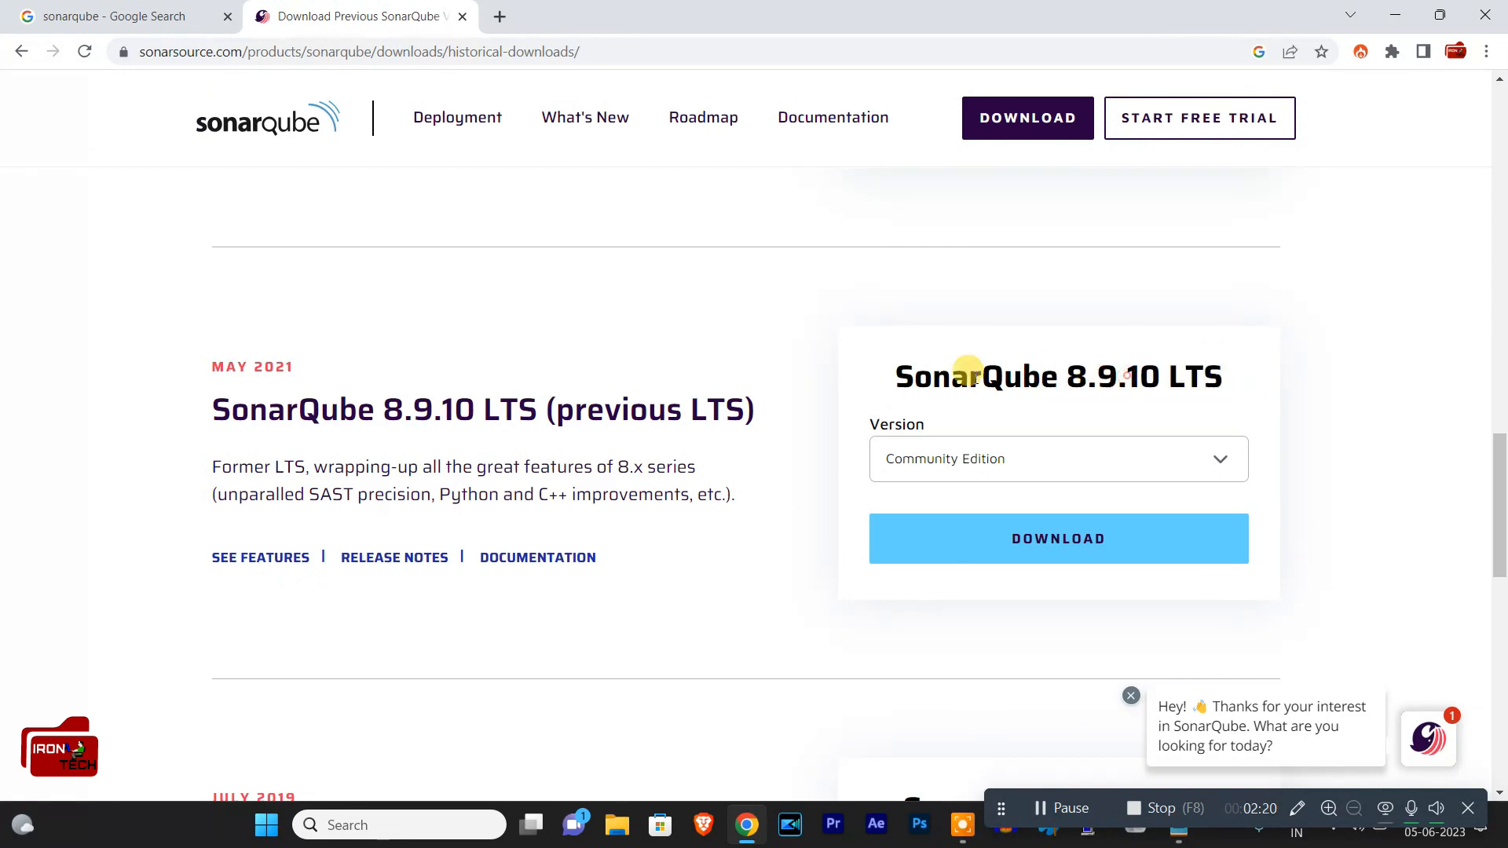
left_click(1034, 534)
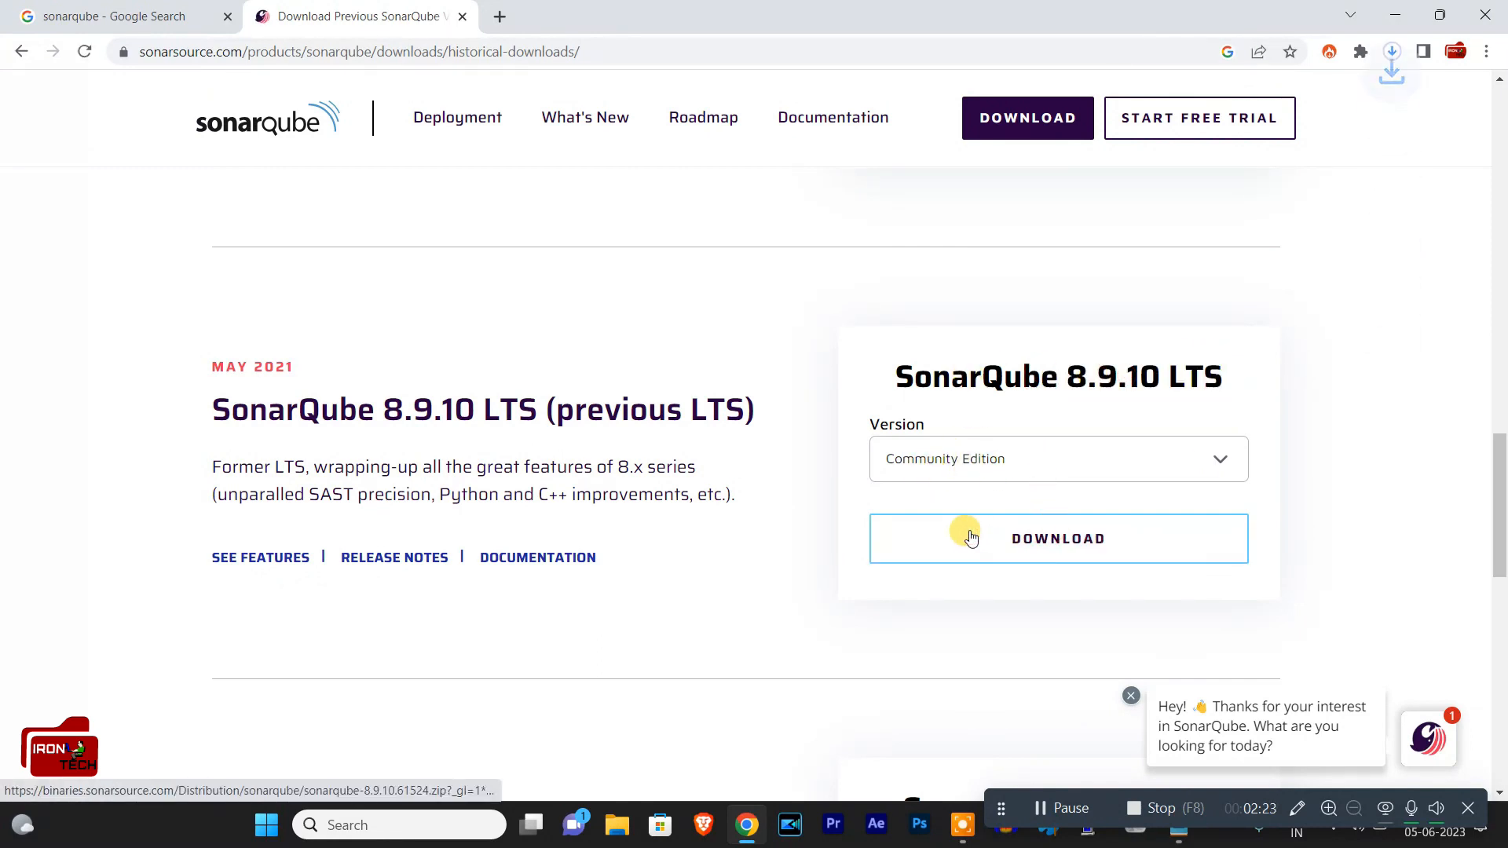
Step: Check the recent downloads and show sonarqube-8.9.10.61524.zip in its Downloads folder in File Explorer
left_click(1391, 56)
left_click(1378, 196)
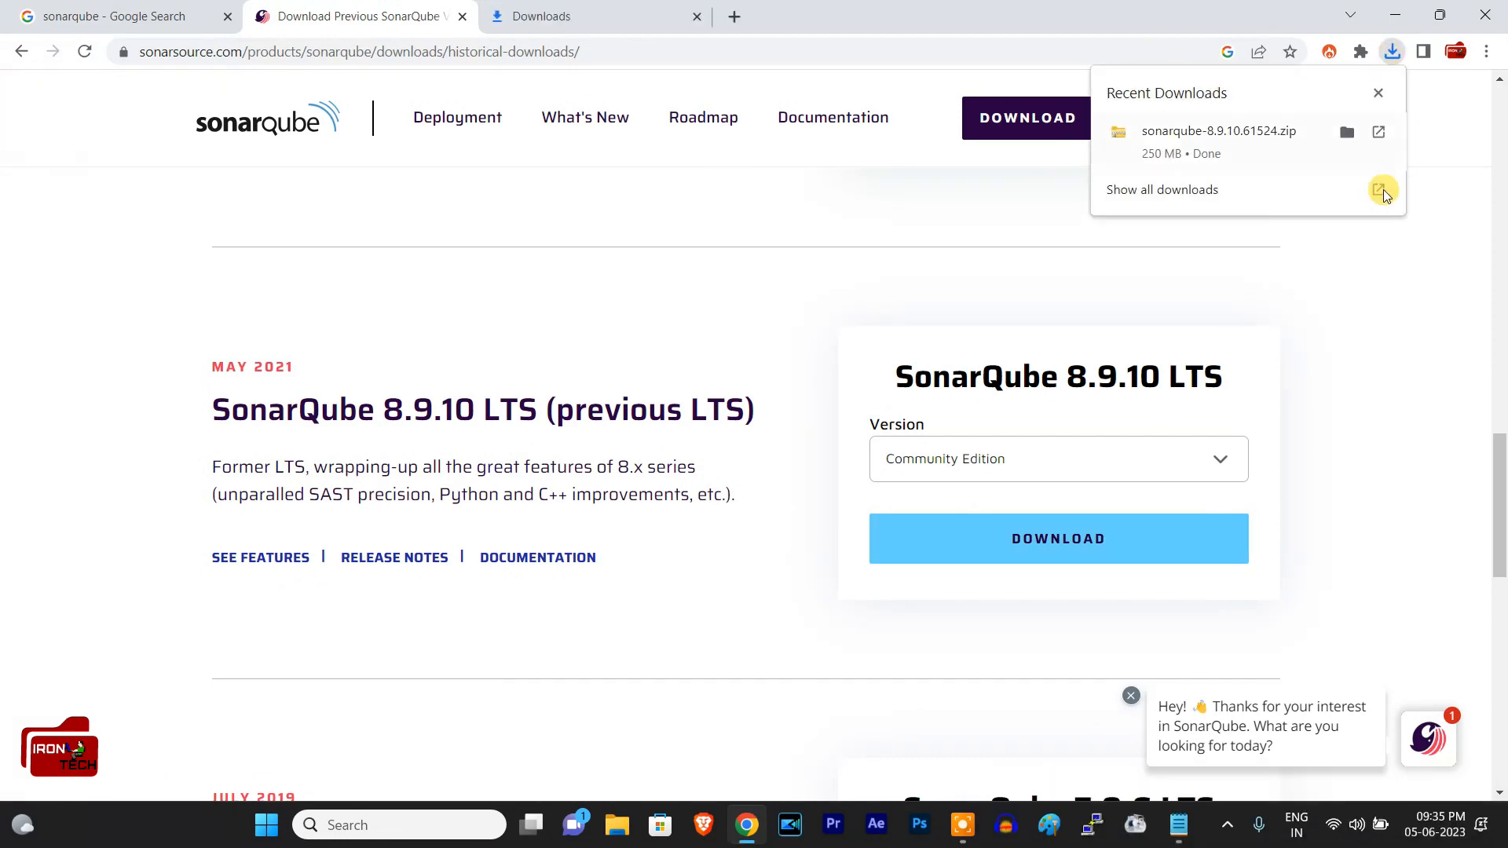
left_click(1391, 55)
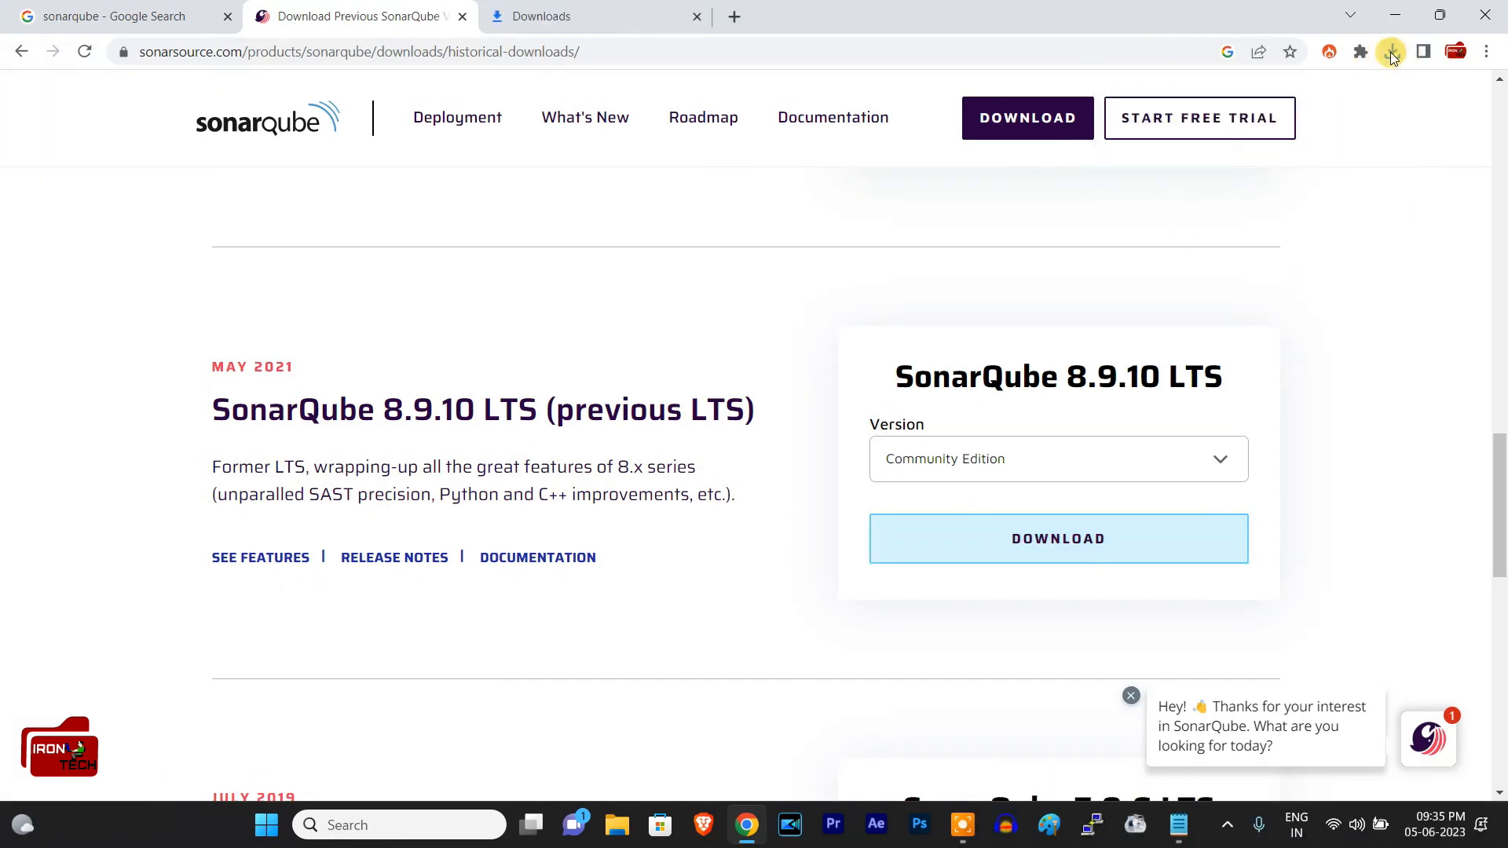
left_click(1391, 53)
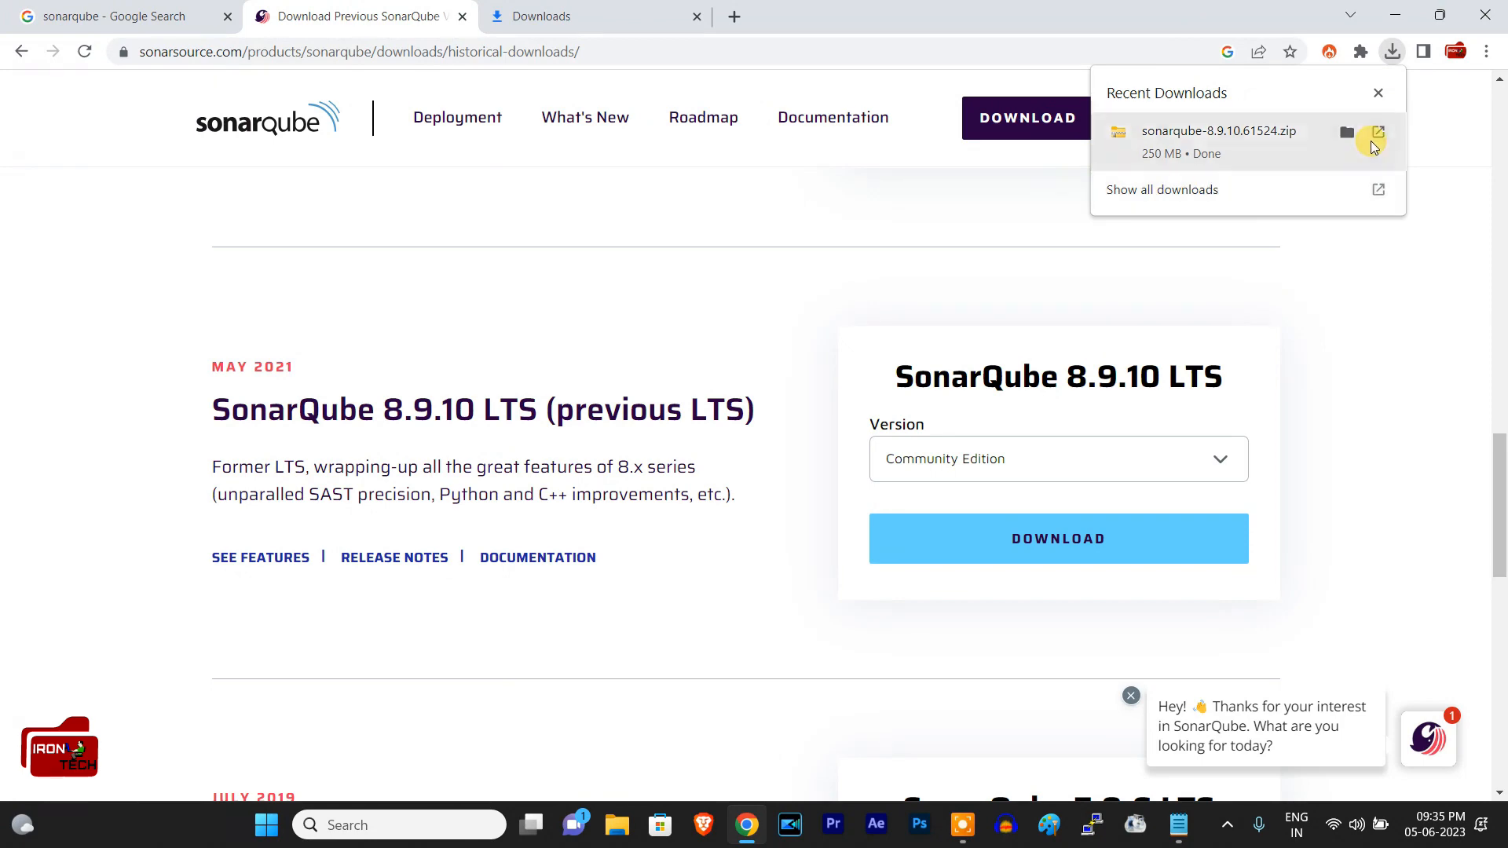
left_click(1373, 144)
Step: Extract the sonarqube-8.9.10.61524 archive to the suggested destination and open the extracted inner folder
right_click(587, 206)
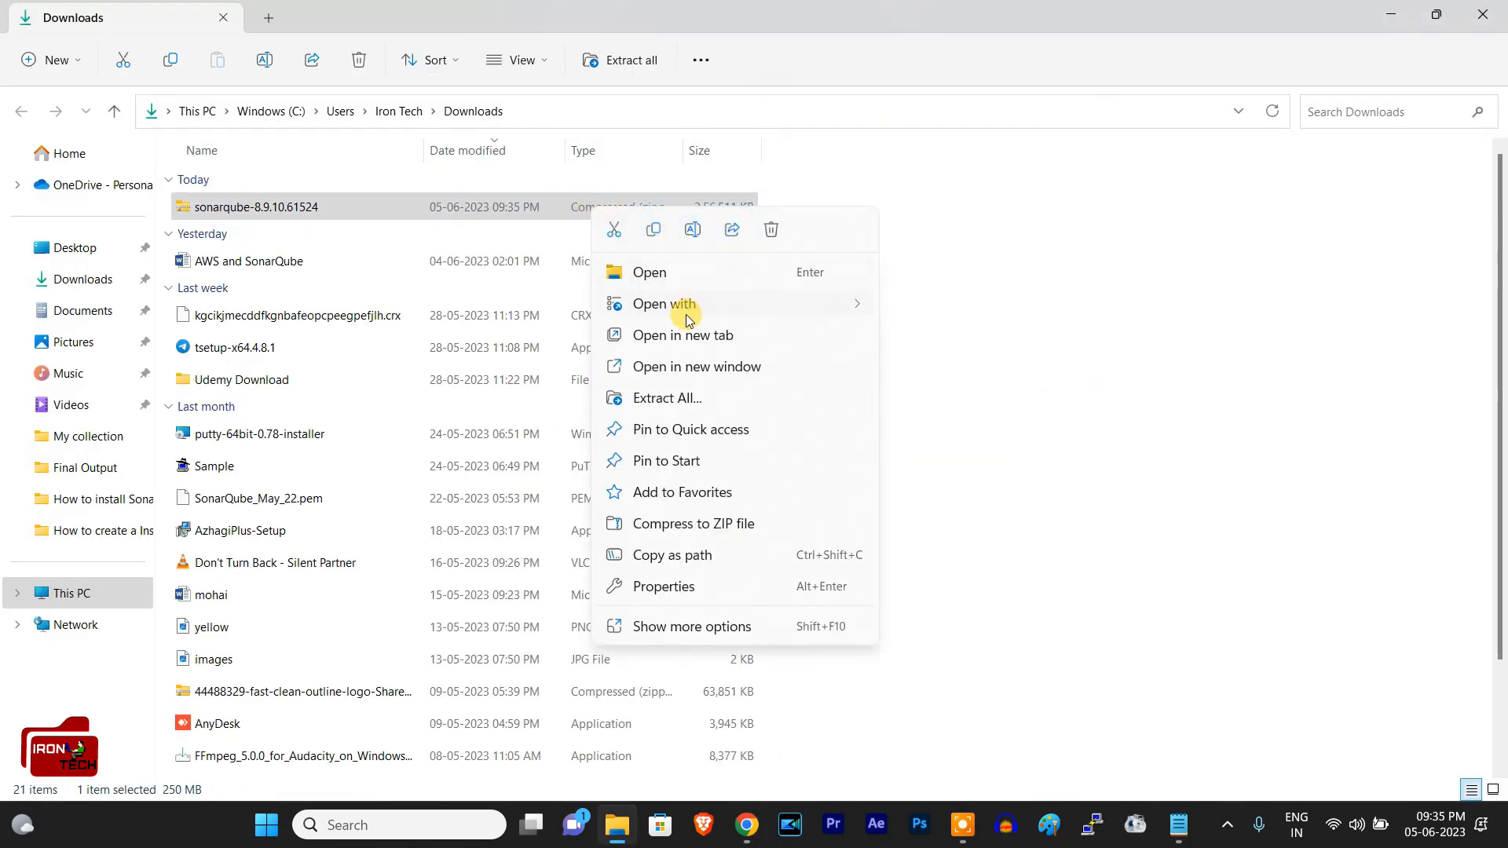
left_click(703, 402)
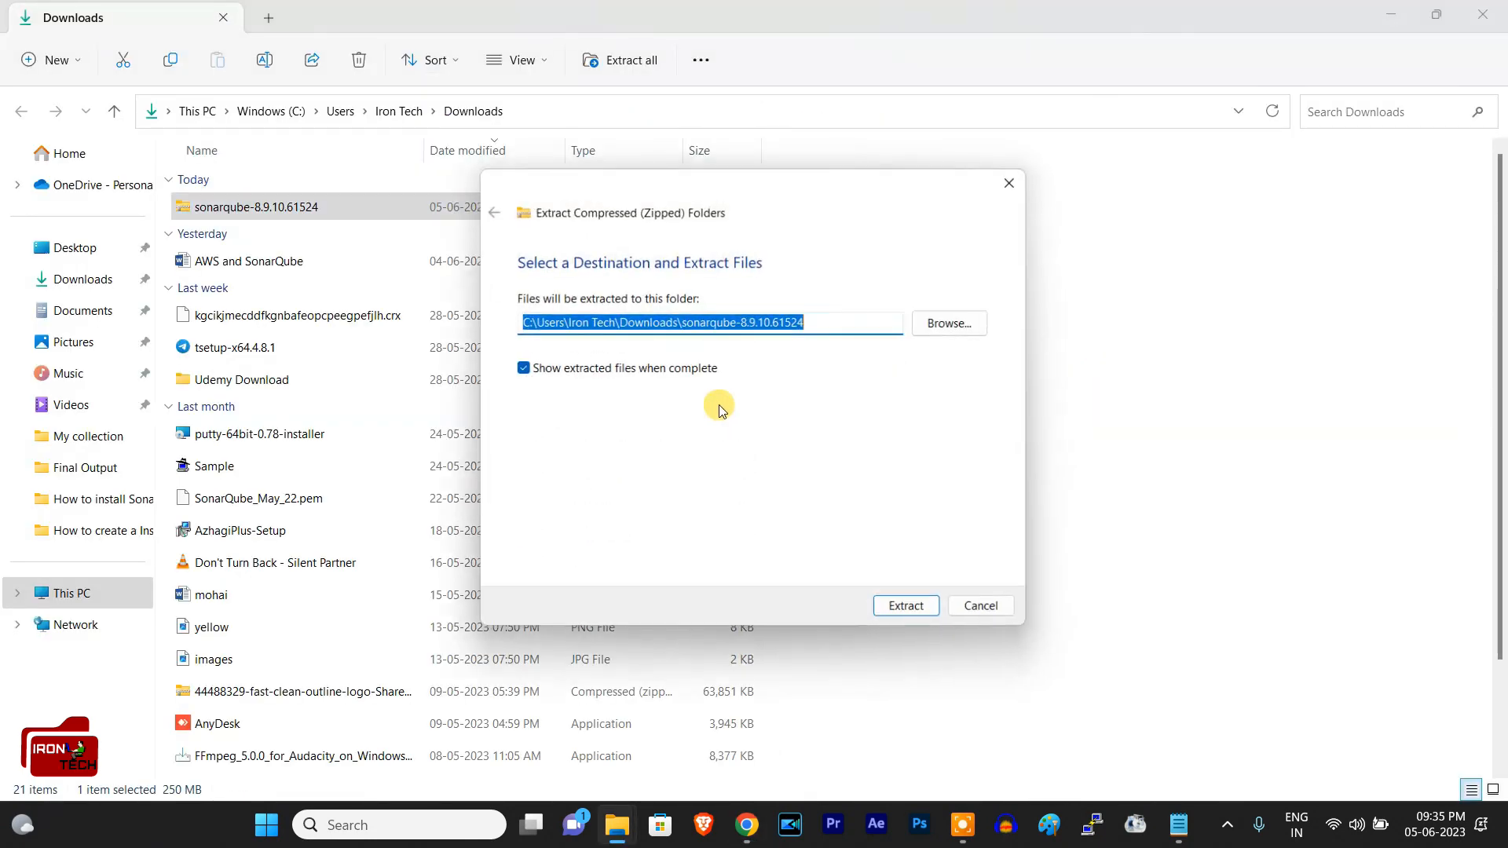
left_click(916, 611)
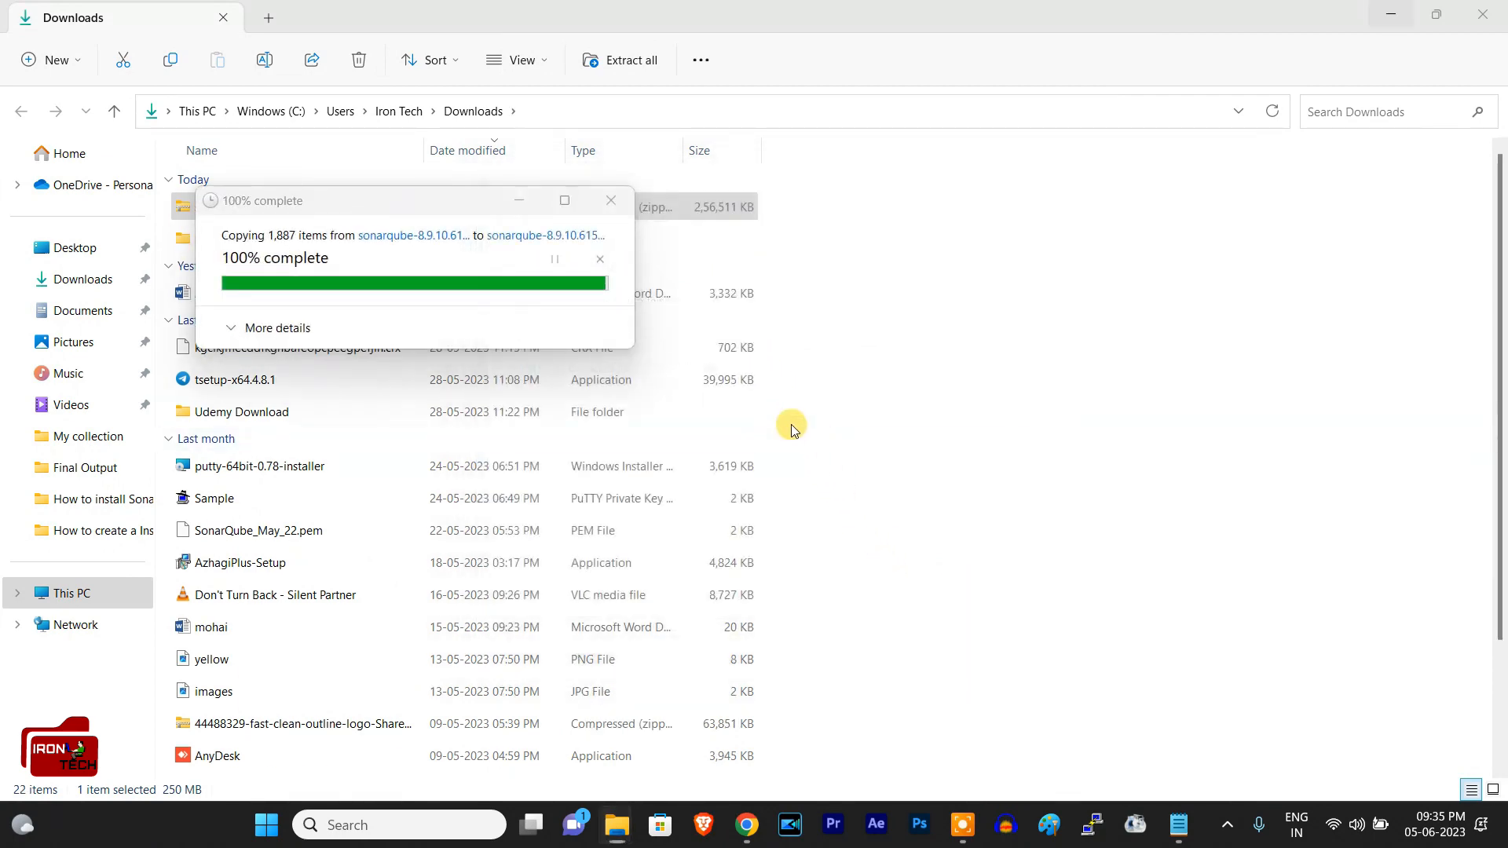
left_click(1318, 61)
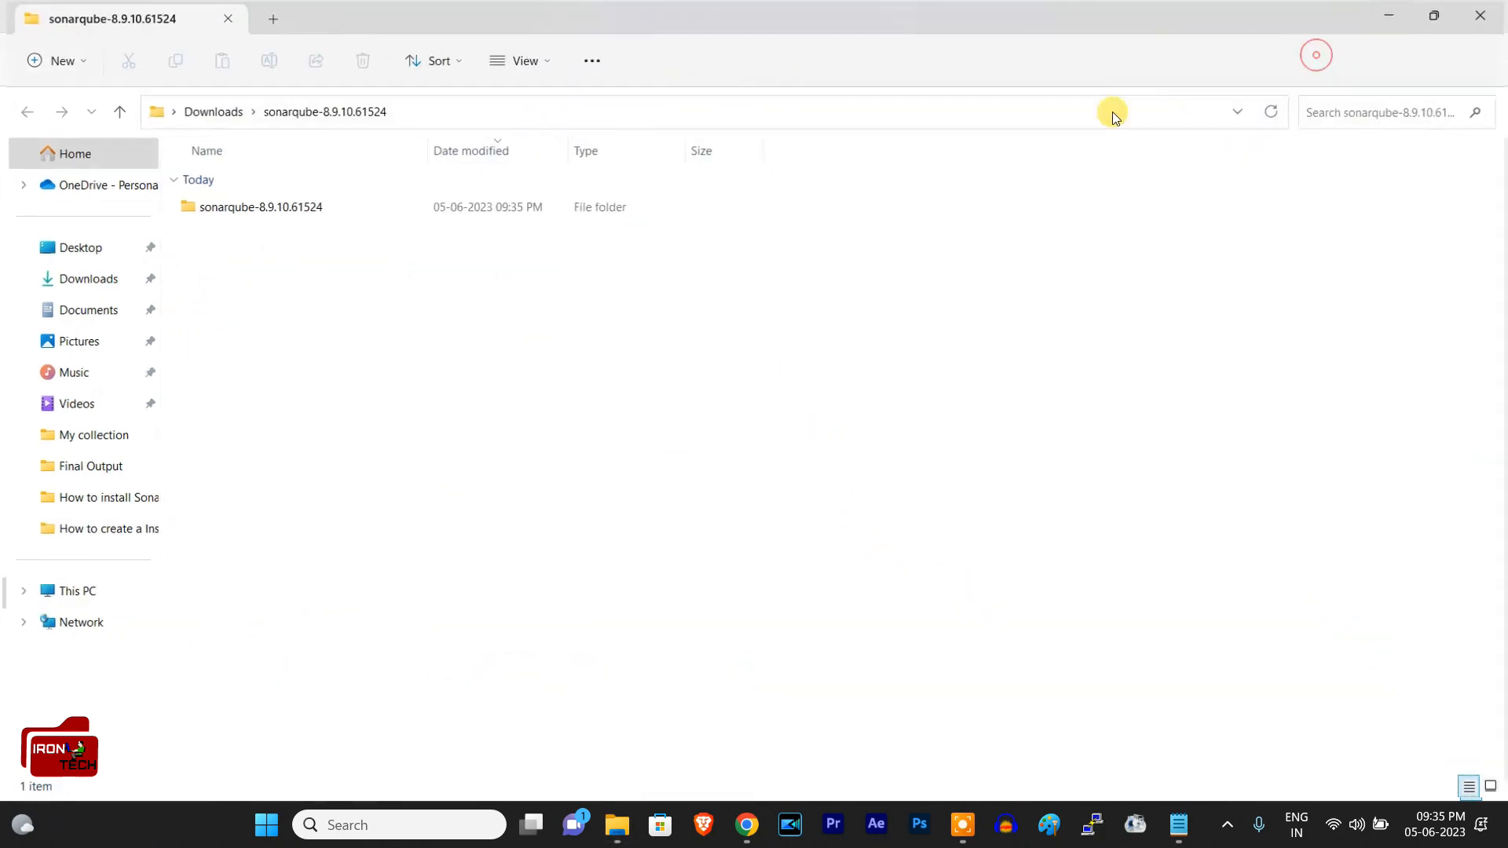
double_click(412, 209)
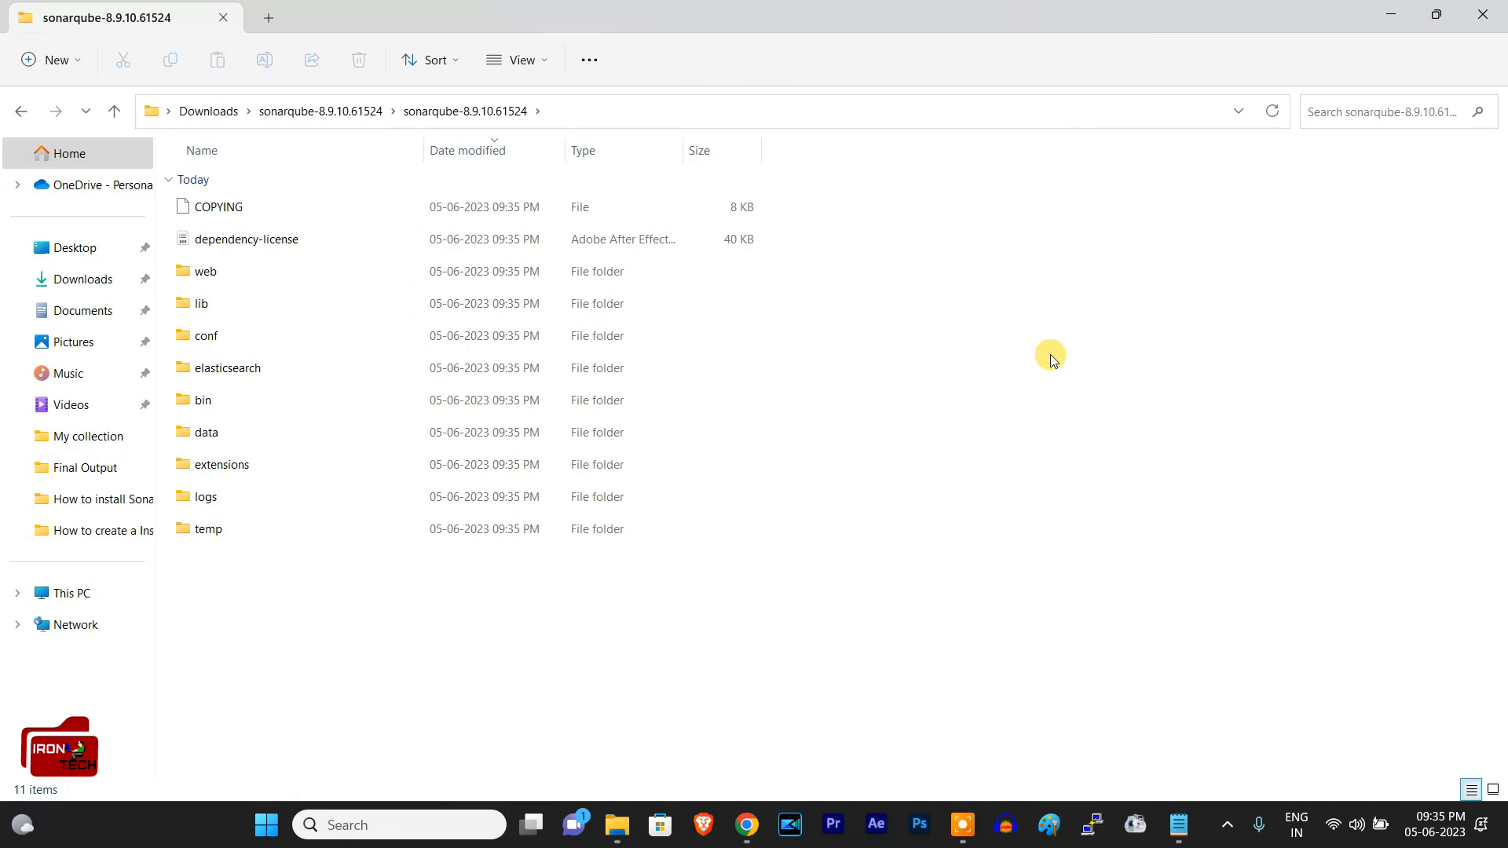
Step: Open Programs and Features with appwiz.cpl and find the Java SE Development Kit among the installed programs
key("super+r")
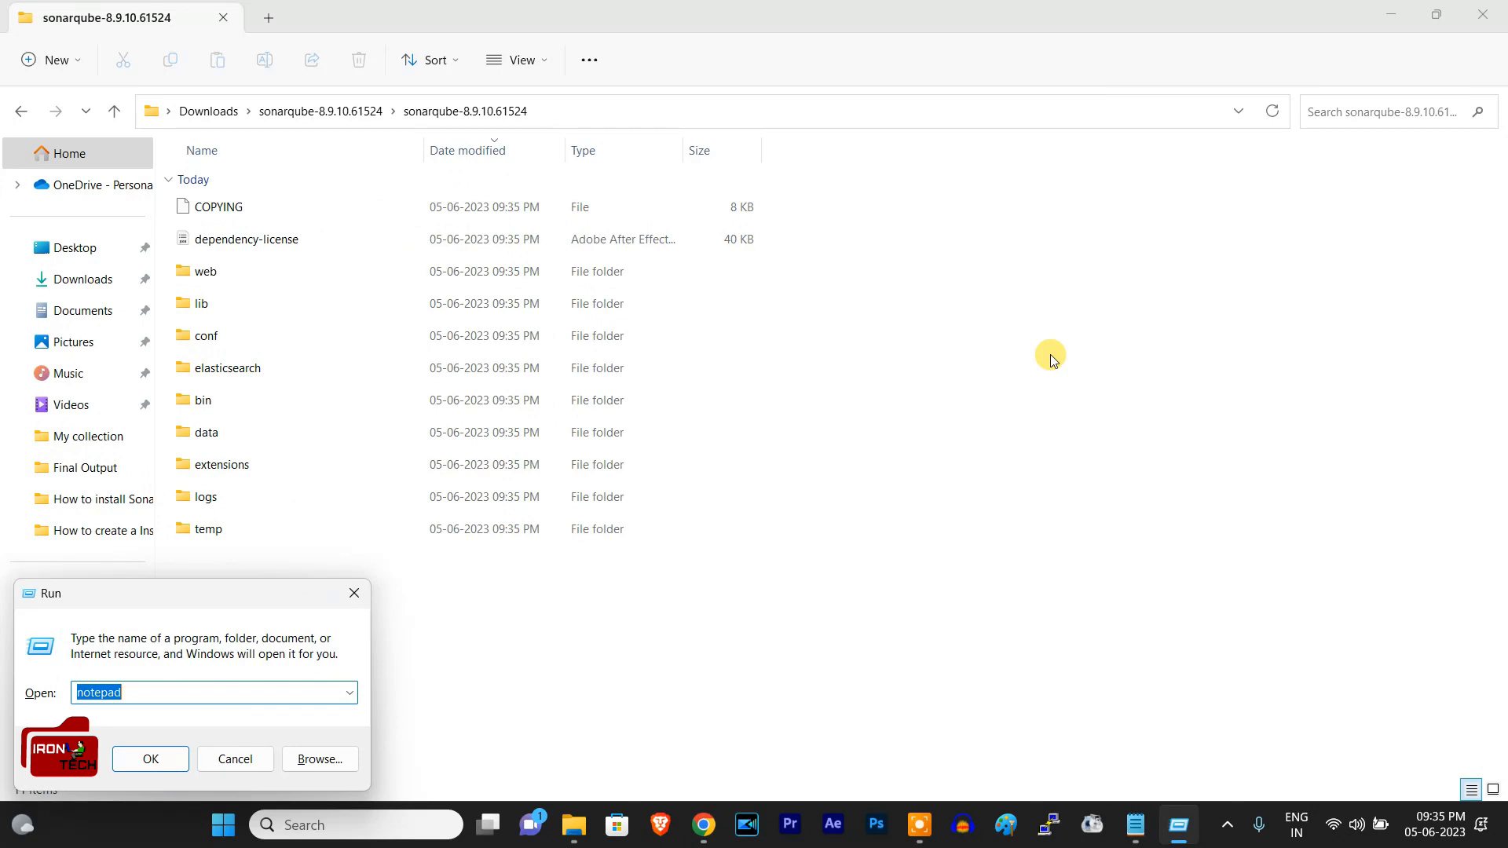
type("japp")
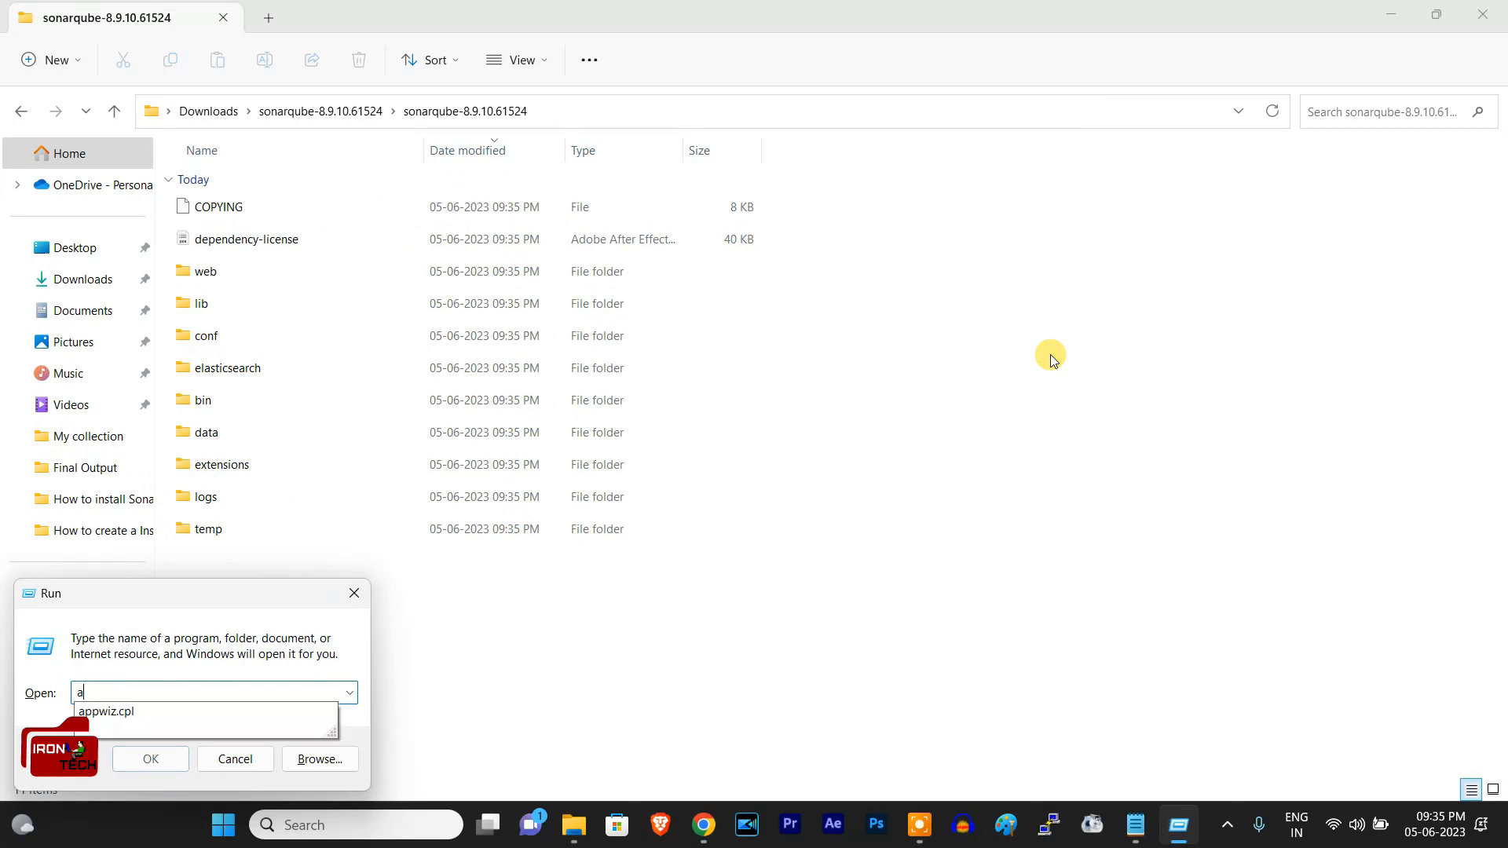
key("Down")
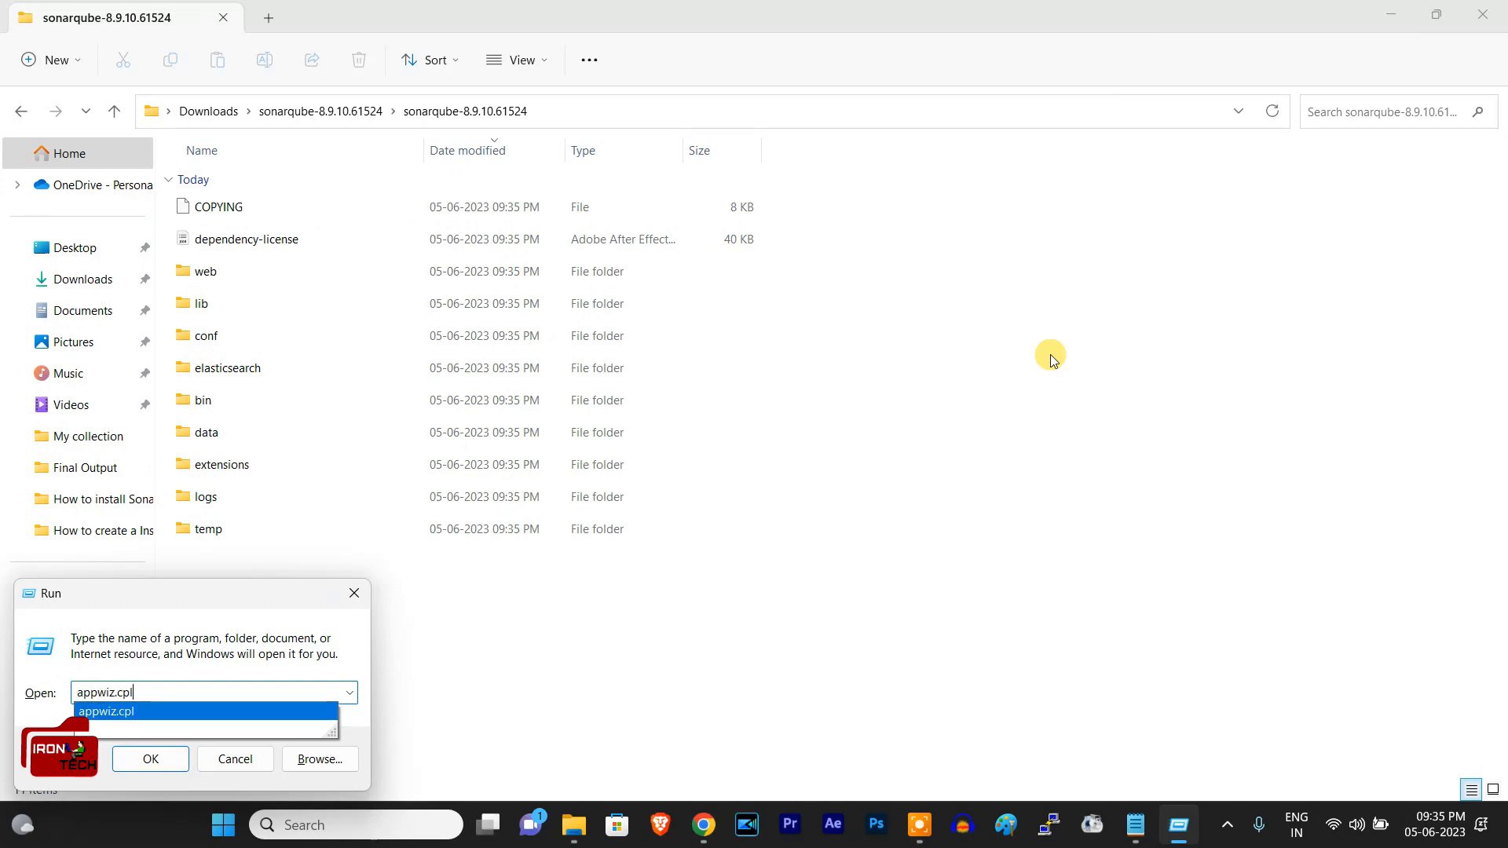
key("Return")
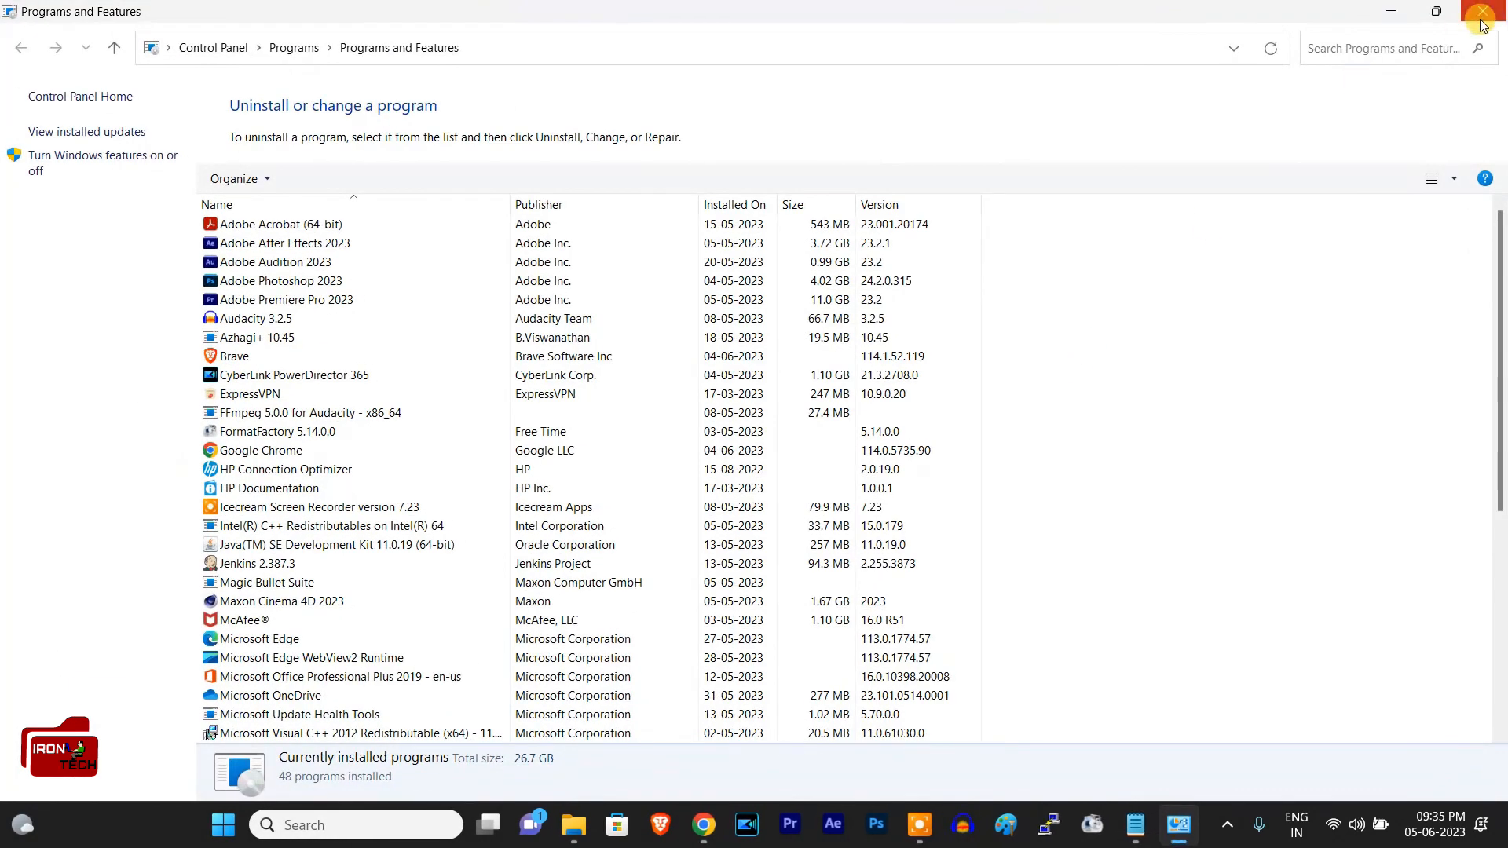
left_click(551, 382)
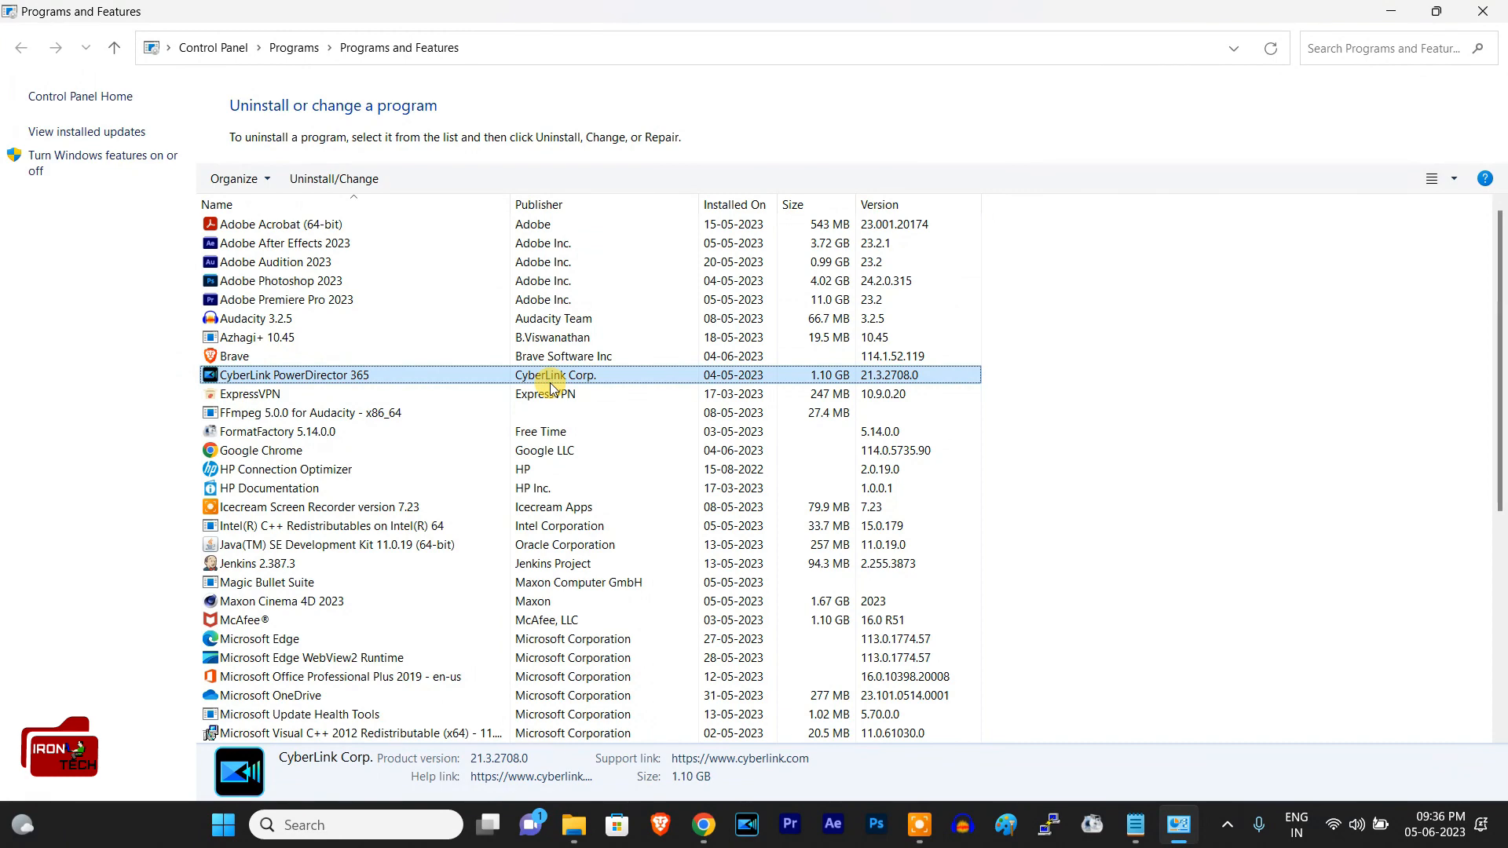
key("j")
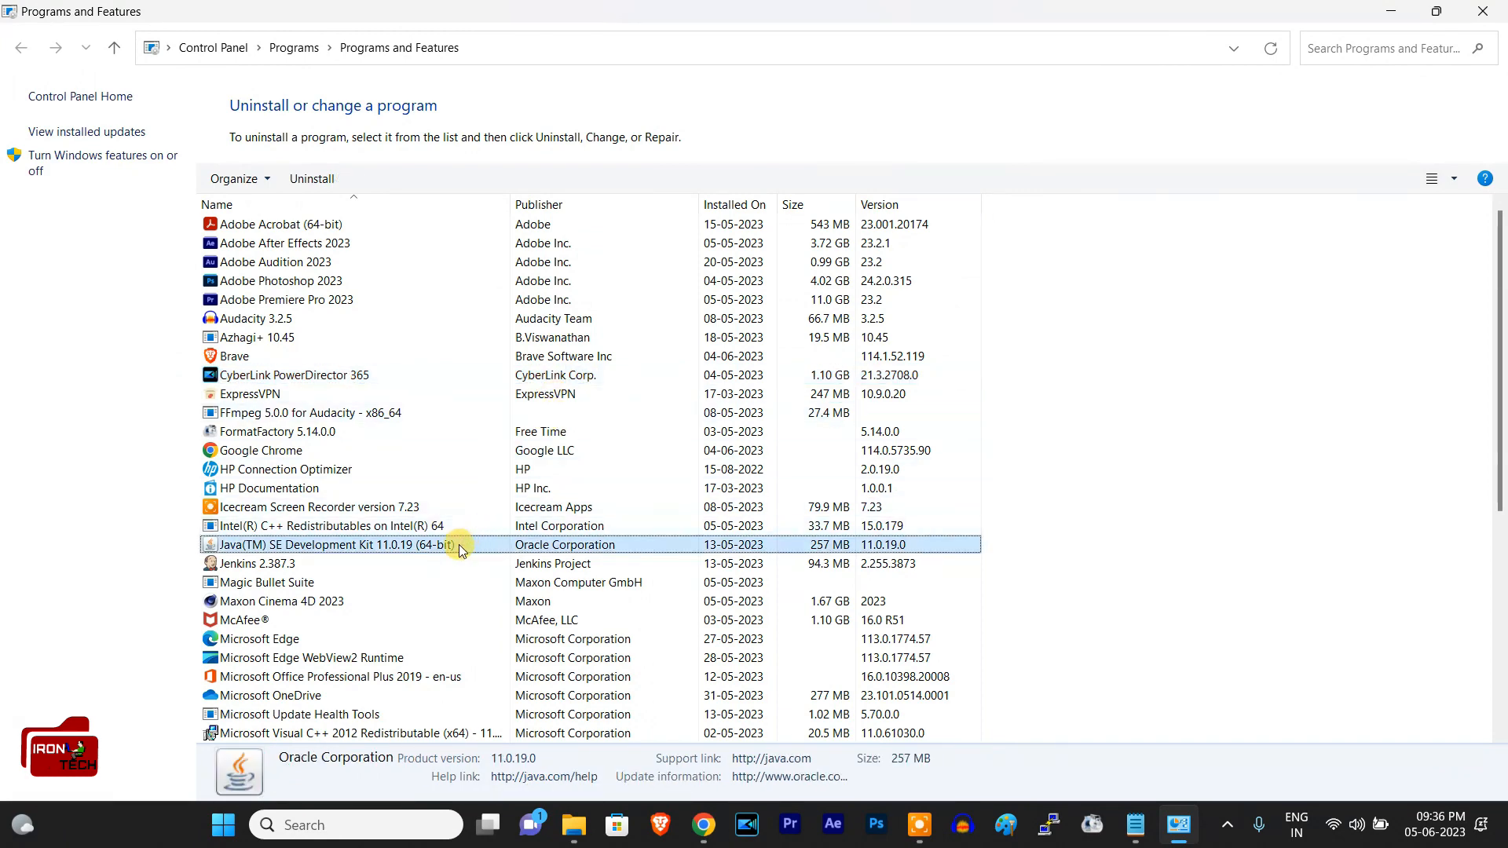
Step: Check the Java version with java -version in a Command Prompt, then close the prompt and the installed programs list
key("super+r")
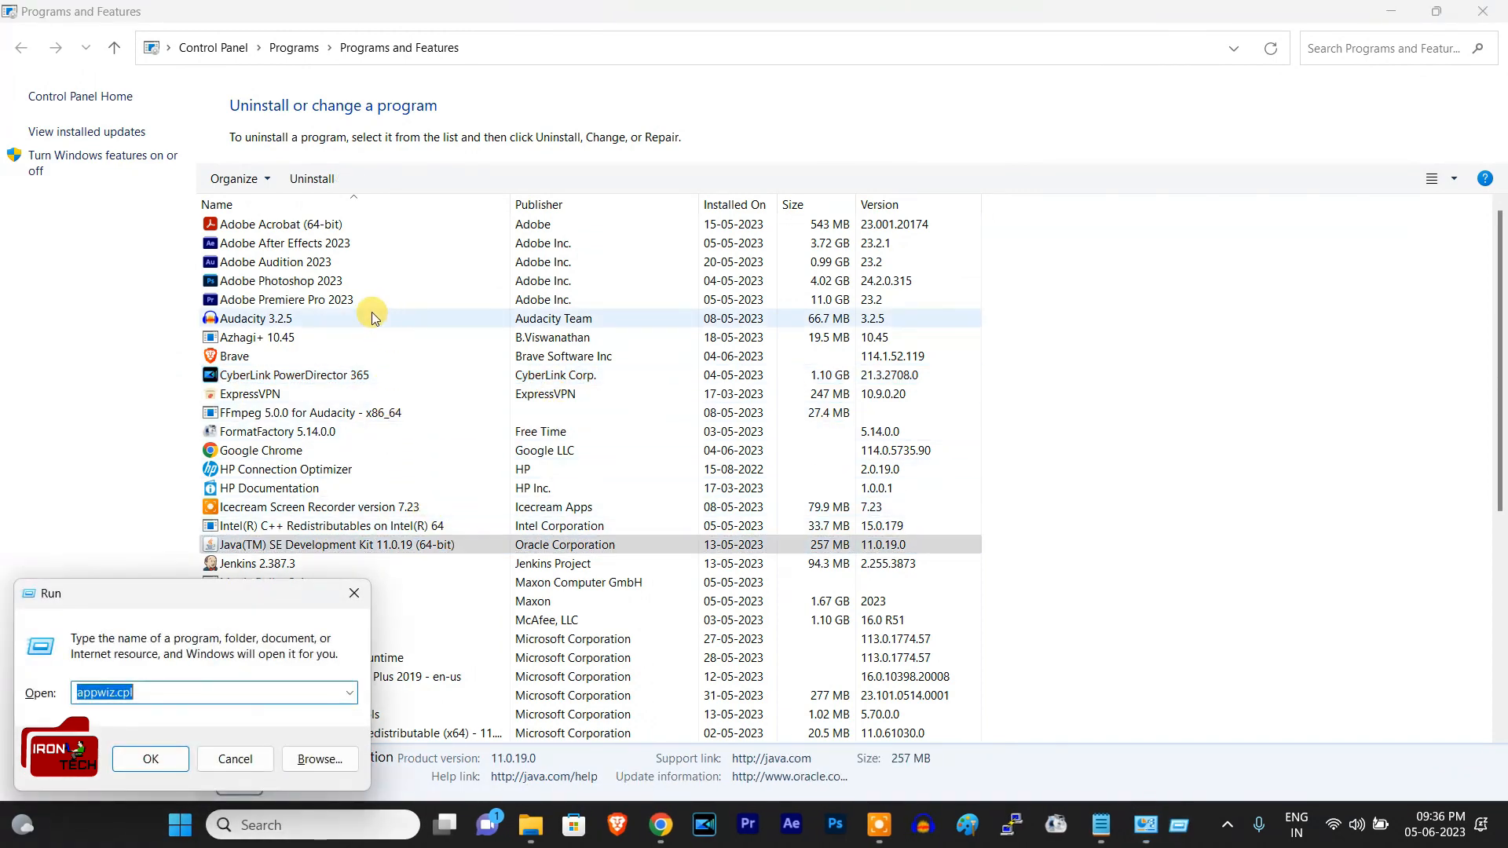
type("cmd")
key("Return")
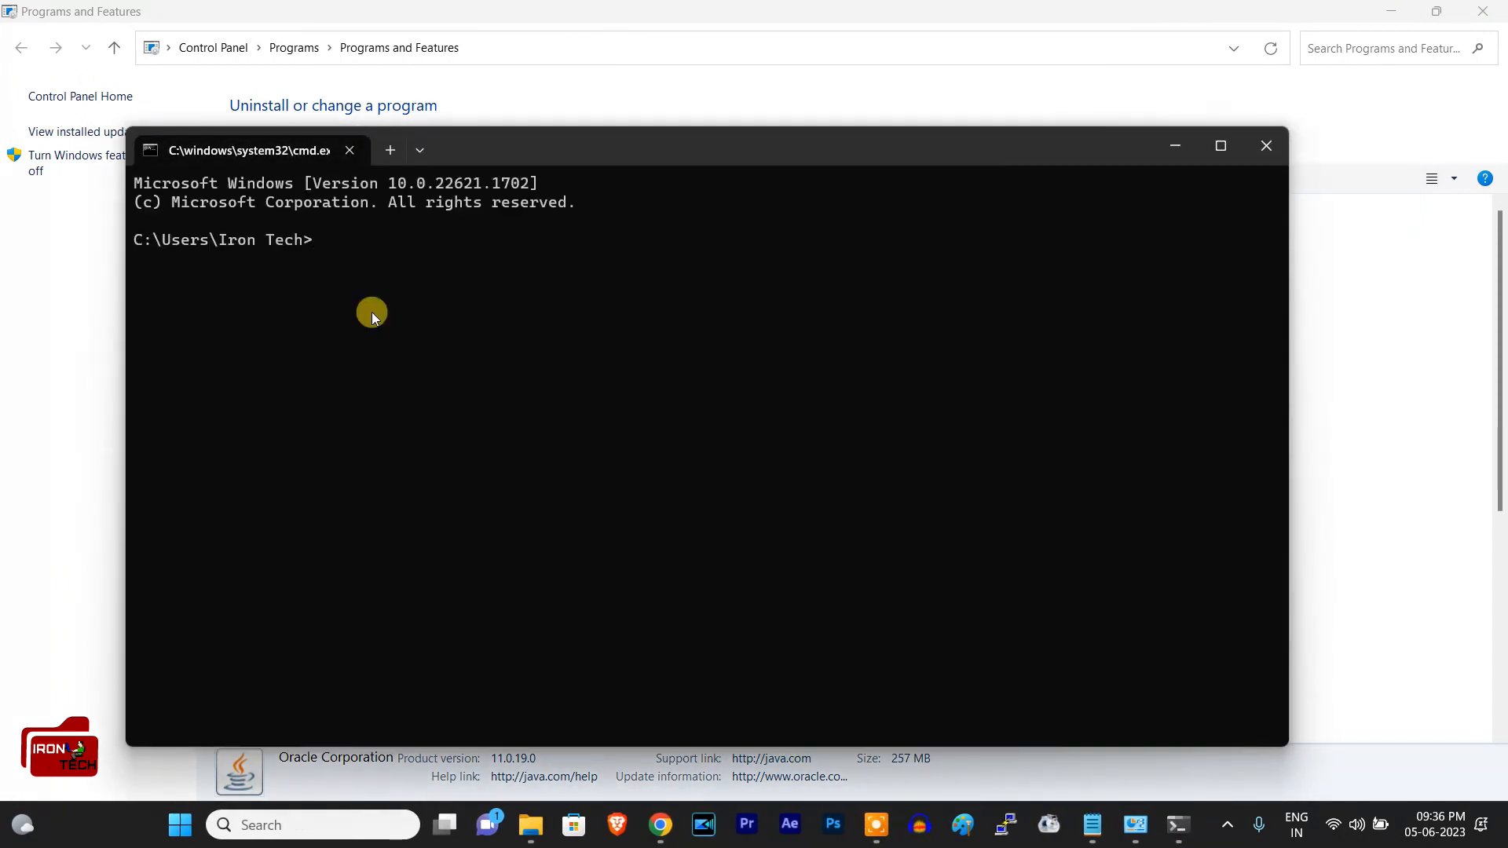
type("java -version")
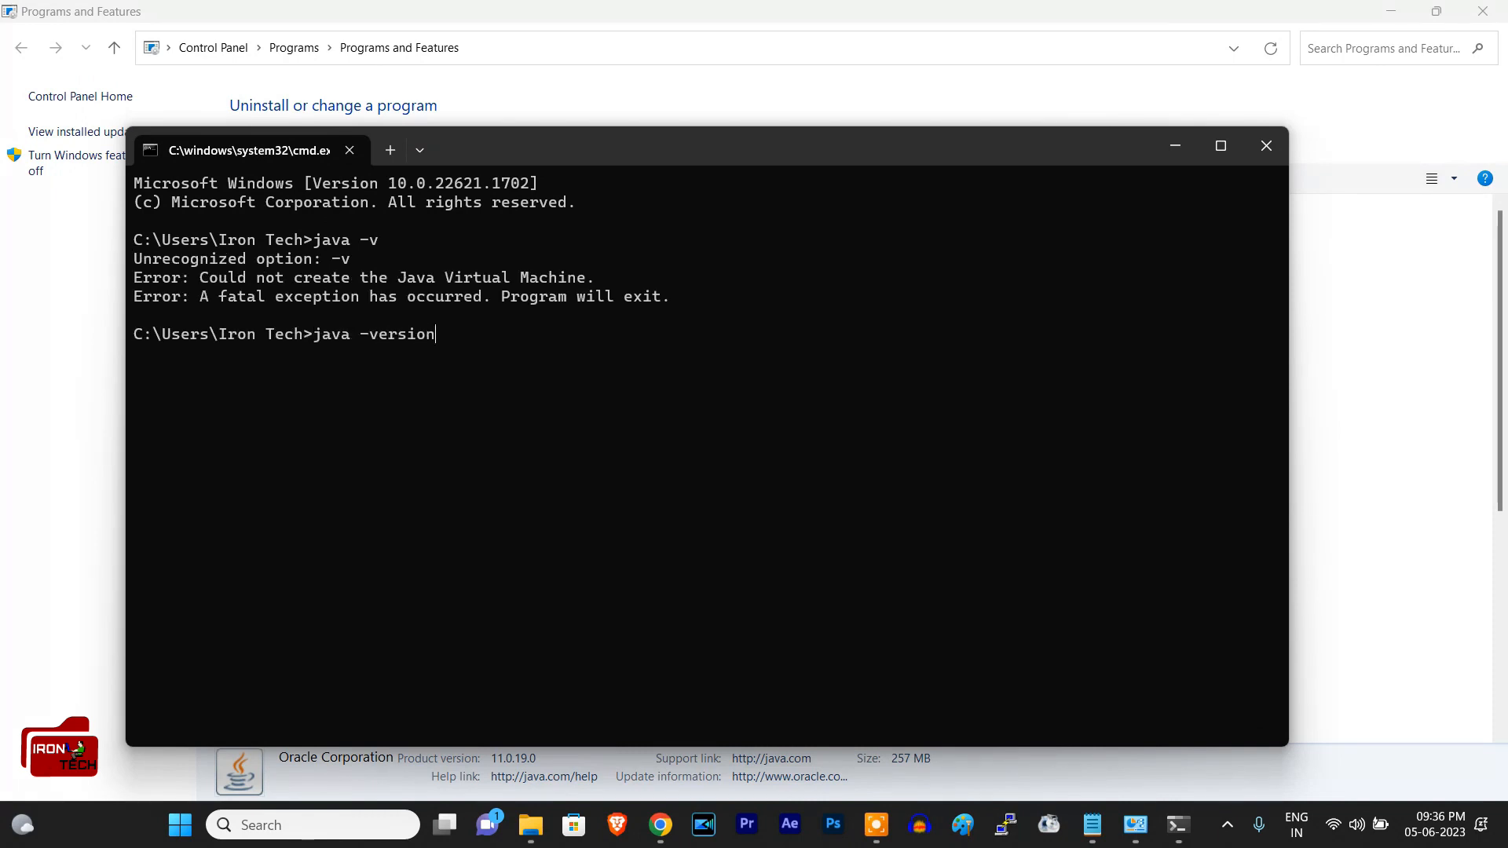
key("Return")
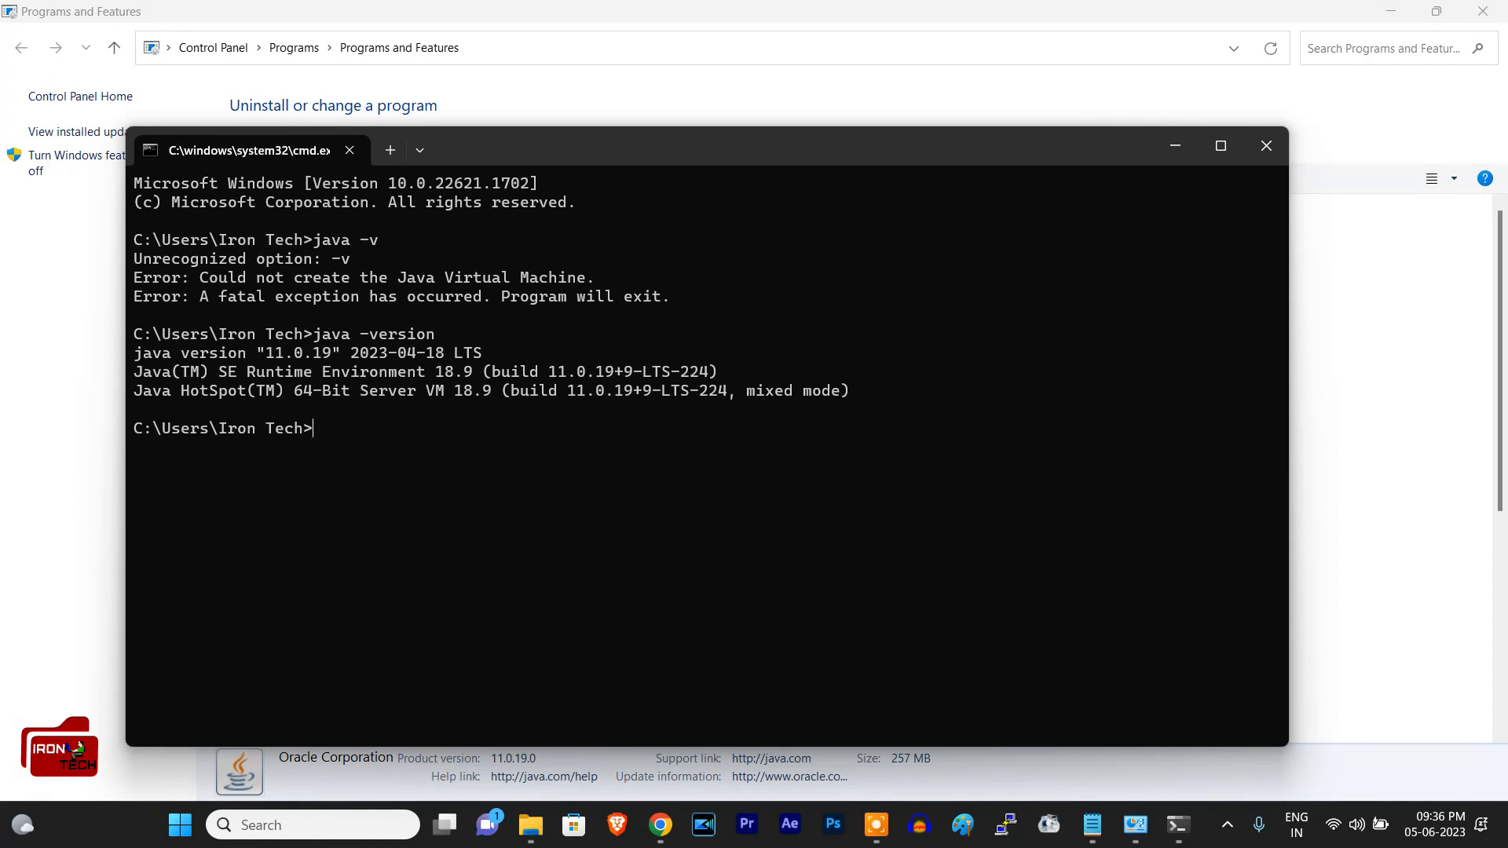
left_click_drag(314, 334, 487, 334)
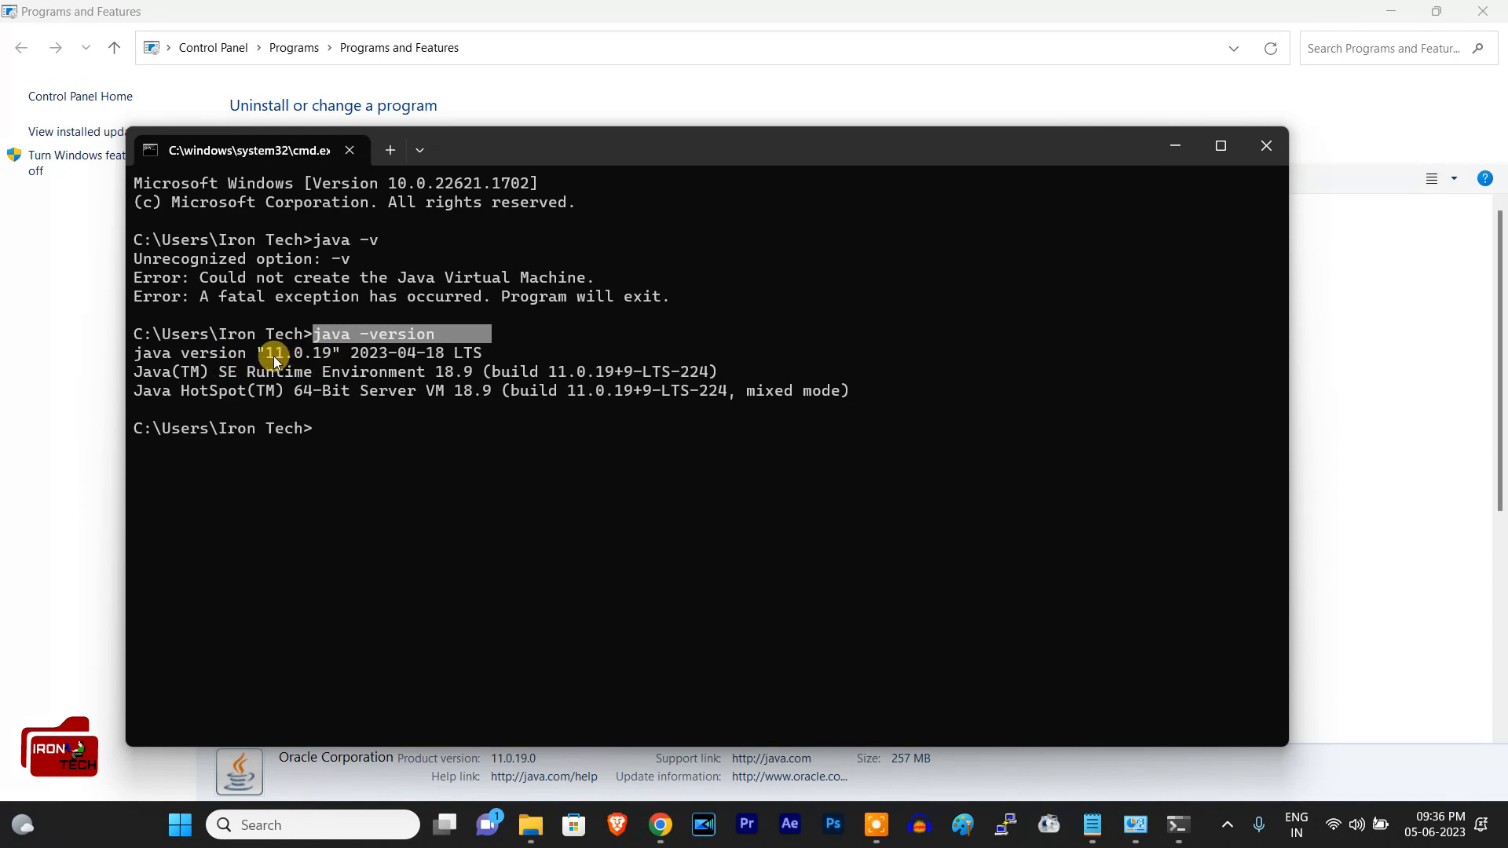
left_click_drag(275, 352, 481, 344)
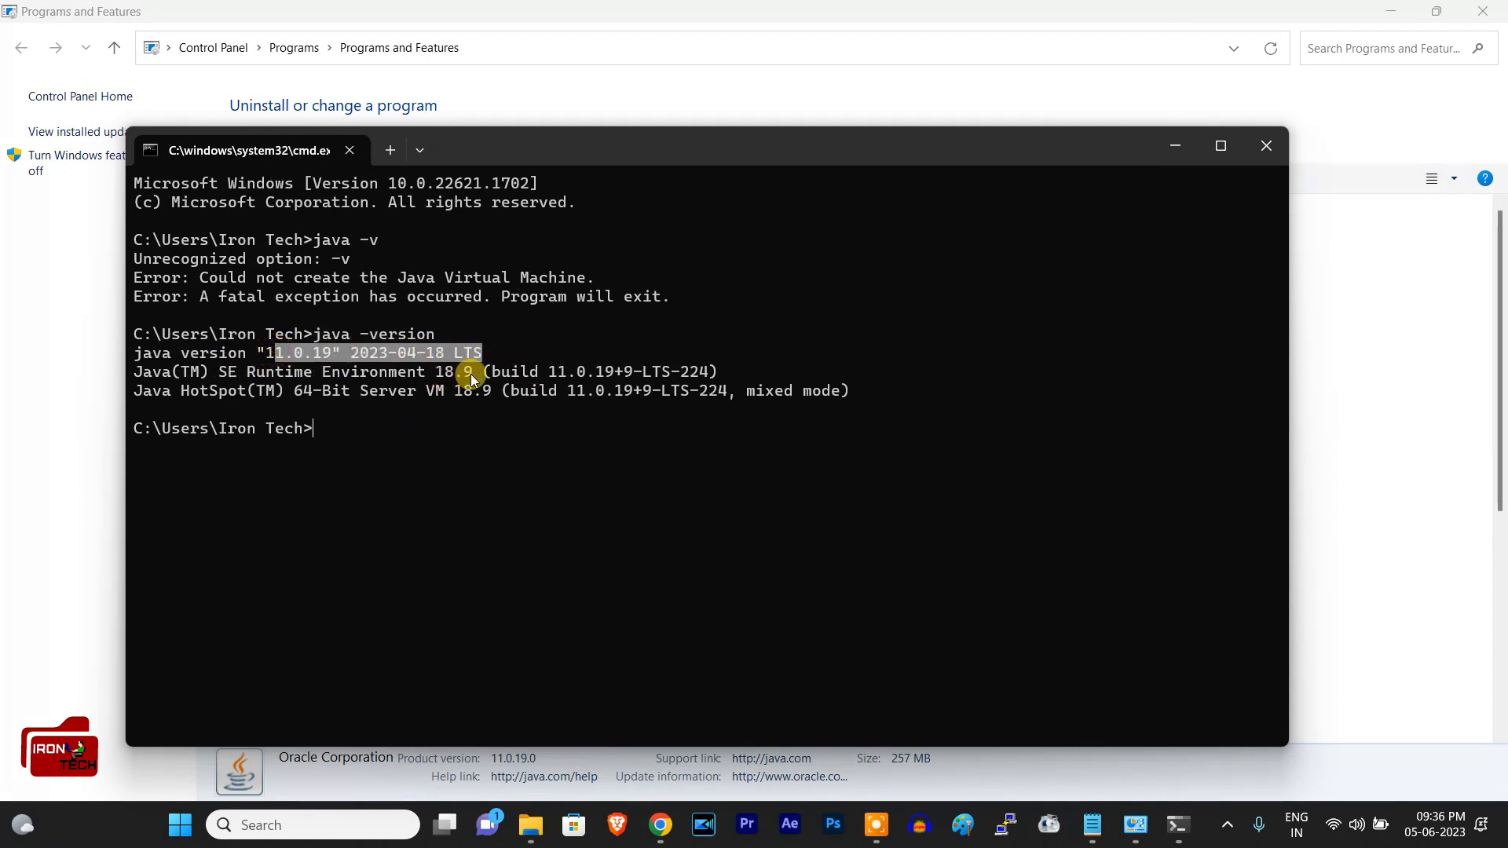
left_click(1266, 146)
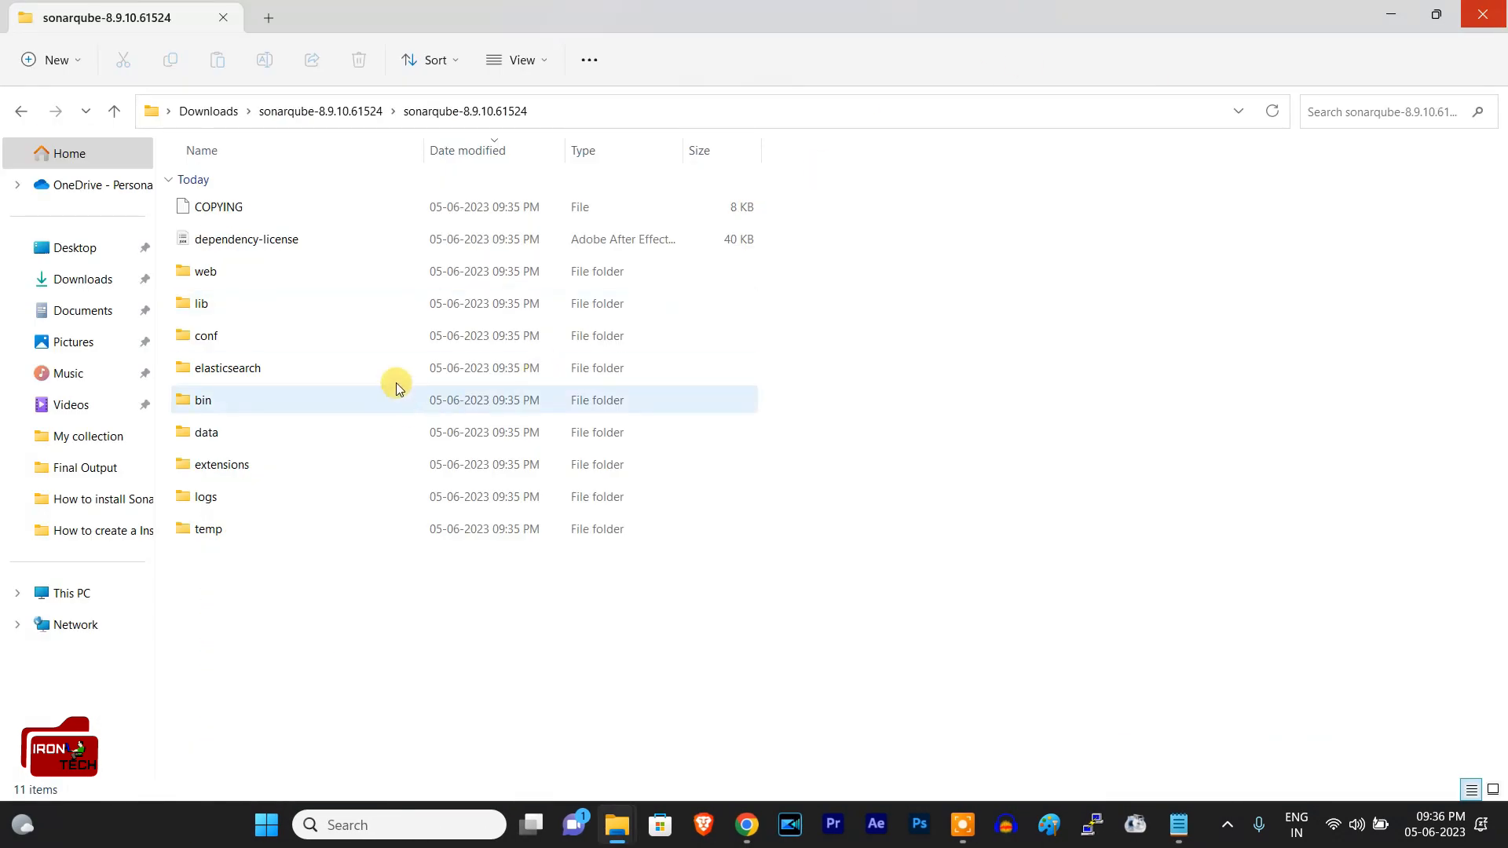
Step: Look inside the lib and bin folders of the extracted SonarQube folder and return to its main level
double_click(234, 295)
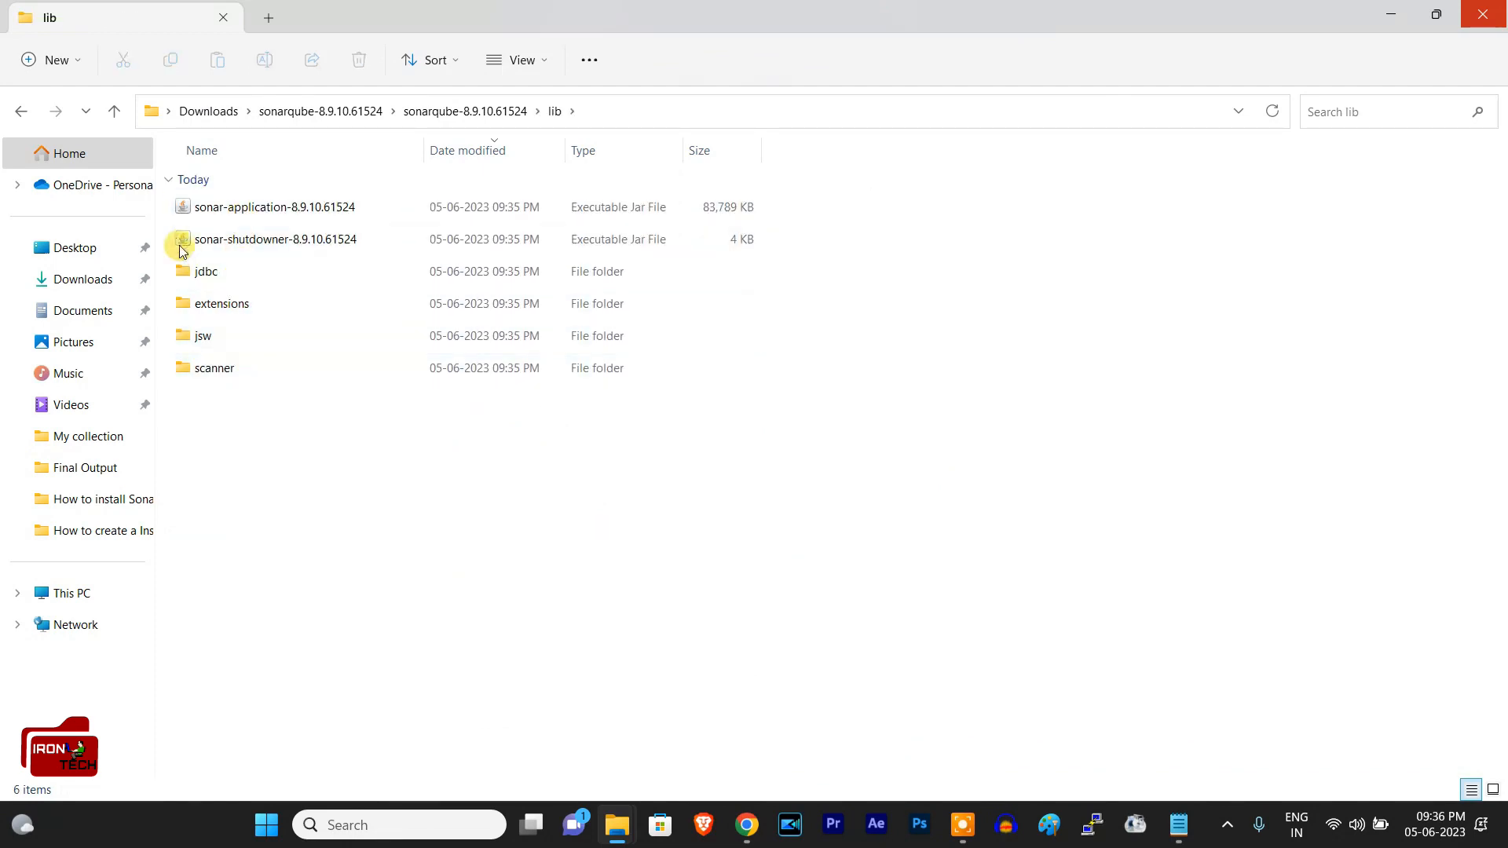
left_click(20, 113)
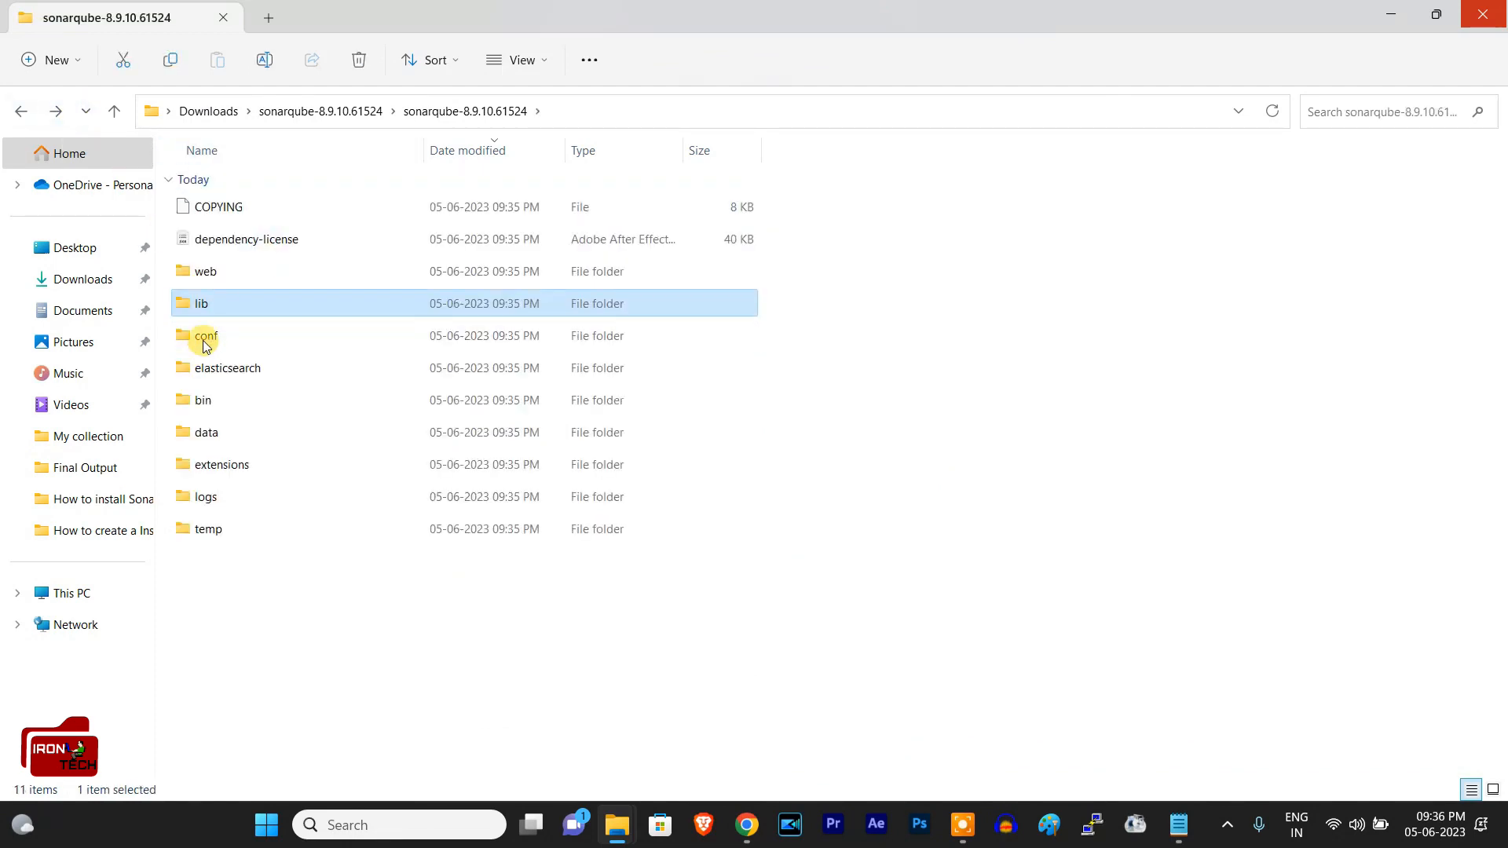
double_click(211, 402)
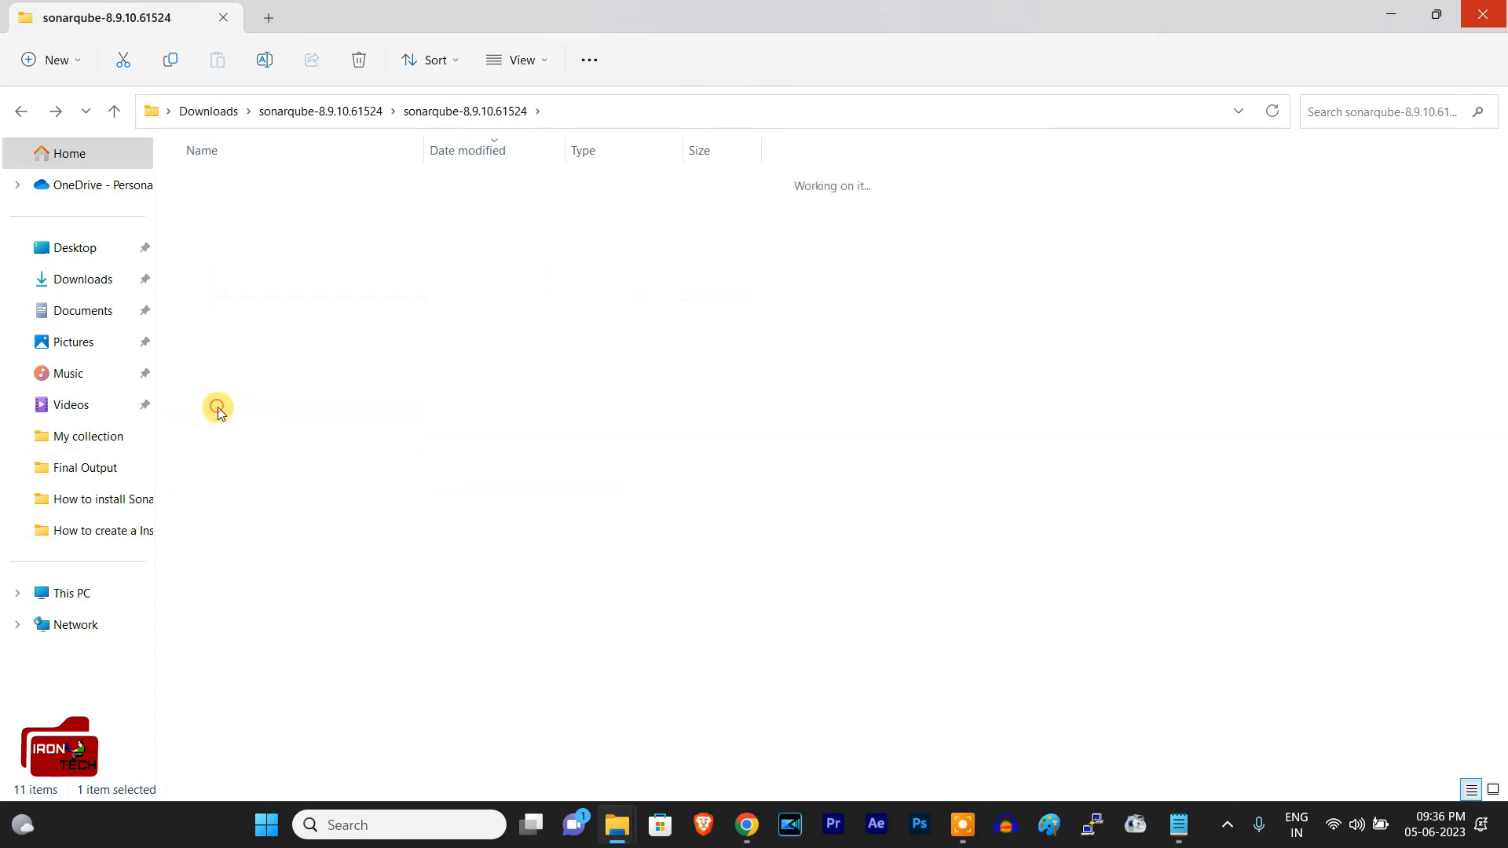
left_click(20, 112)
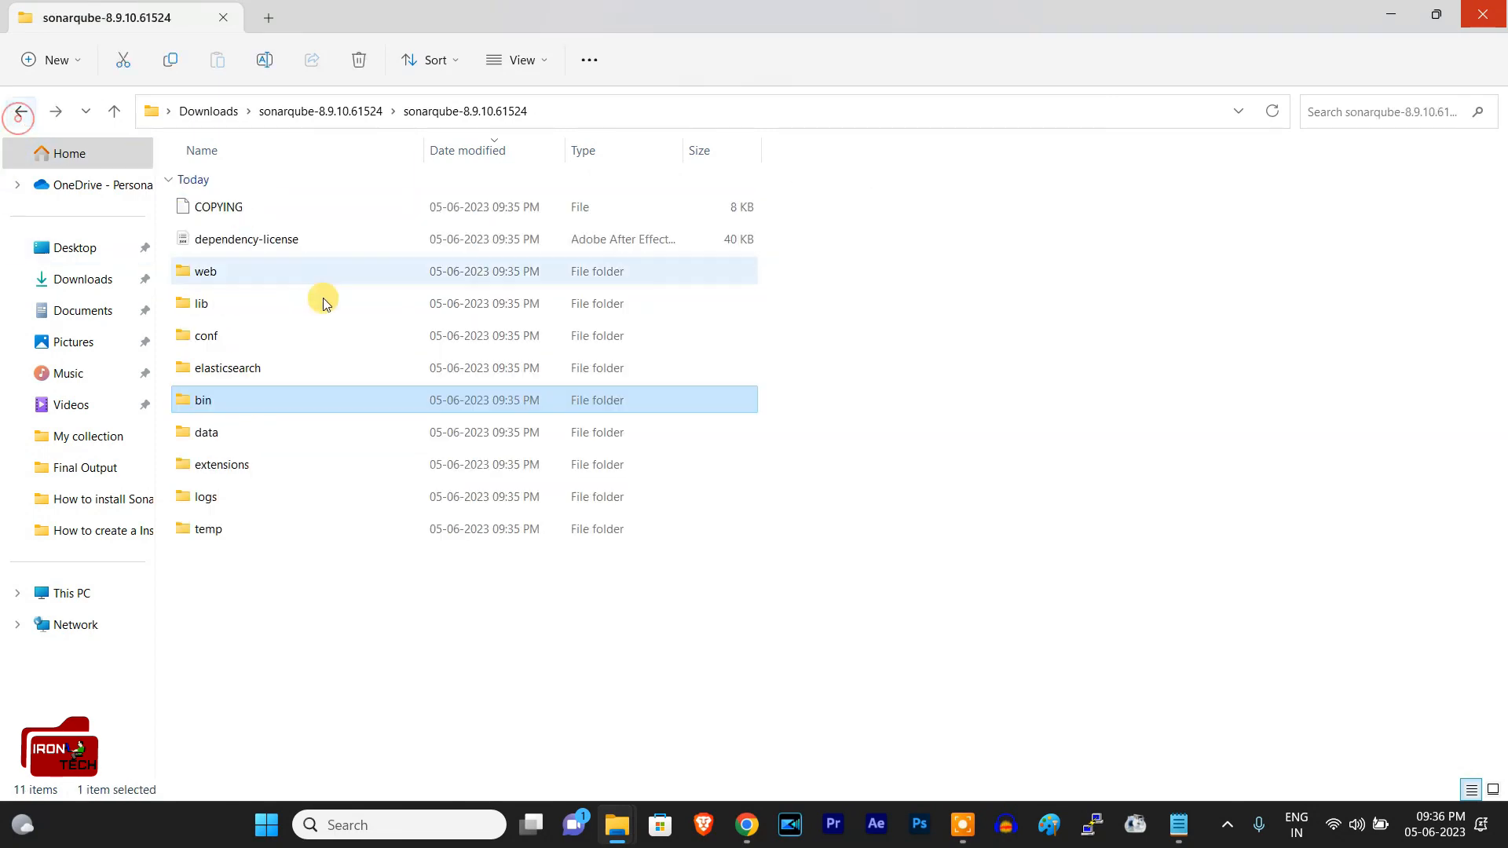
Step: Open the windows-x86-64 folder inside SonarQube's bin folder
double_click(218, 401)
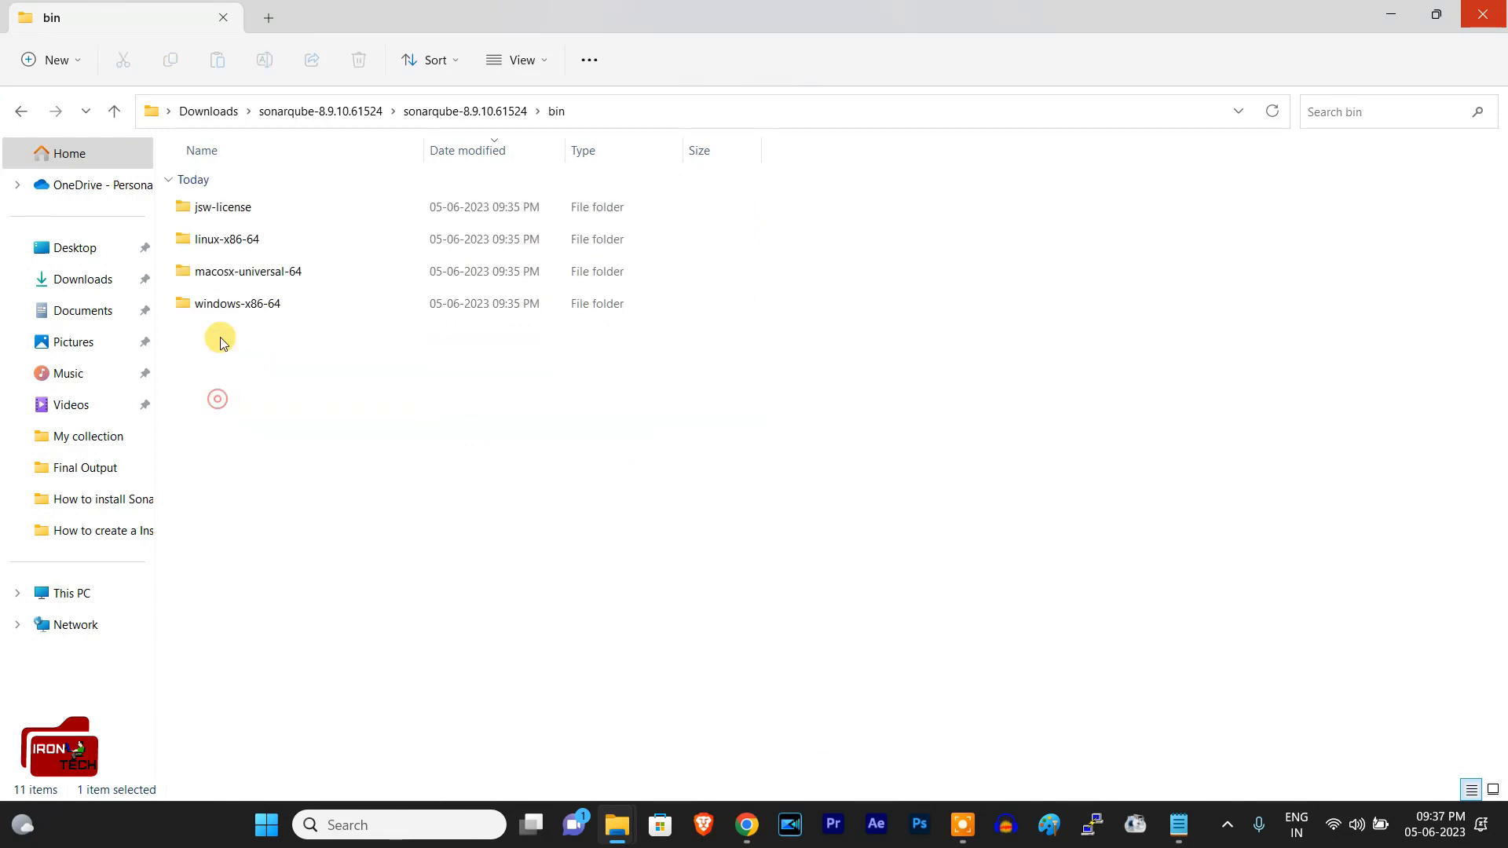
left_click(238, 307)
left_click(209, 271)
left_click(209, 240)
left_click(215, 212)
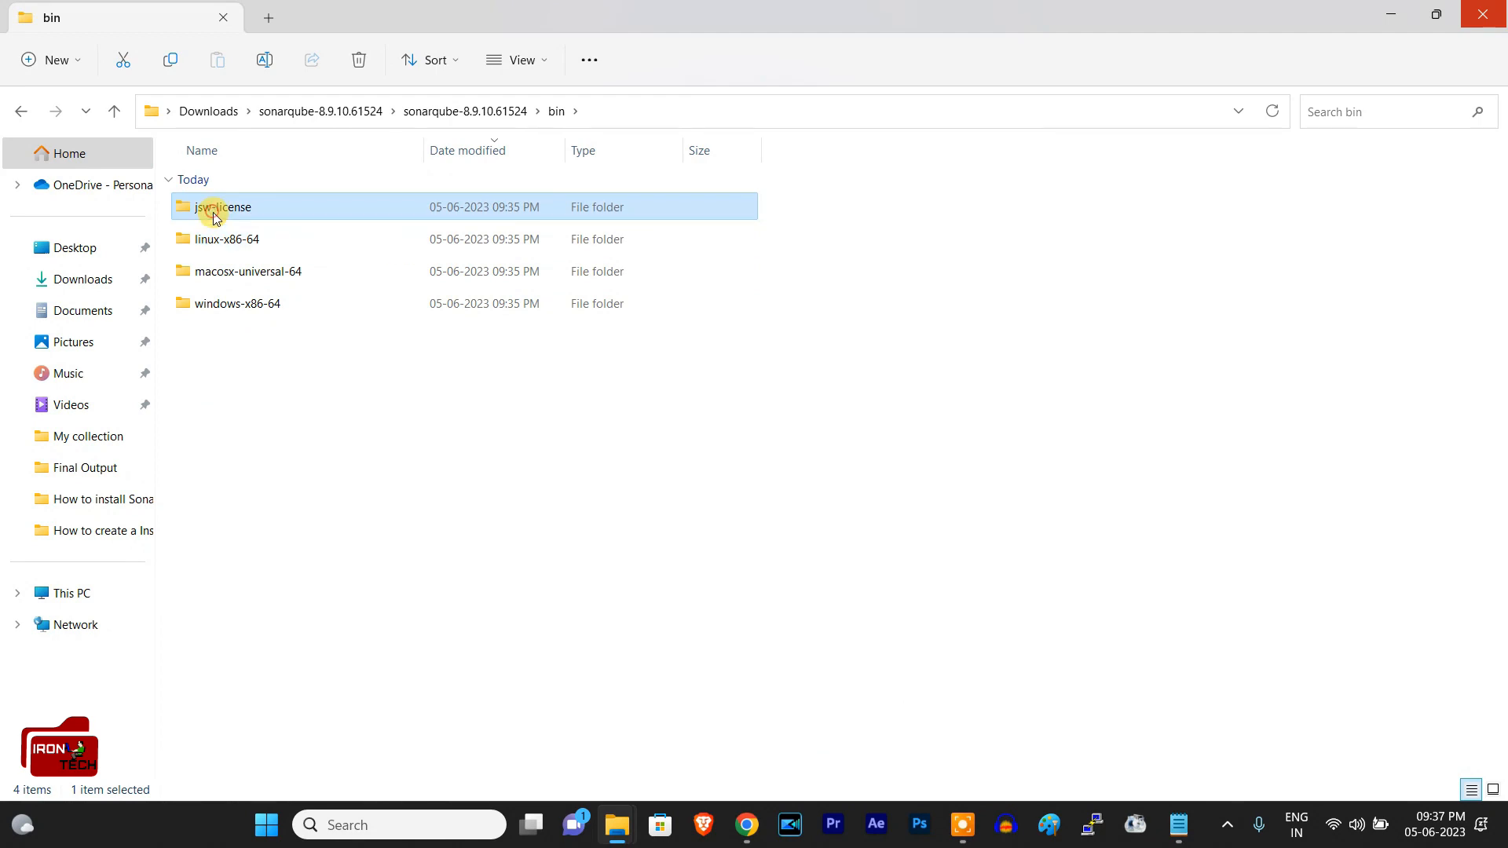
left_click(225, 305)
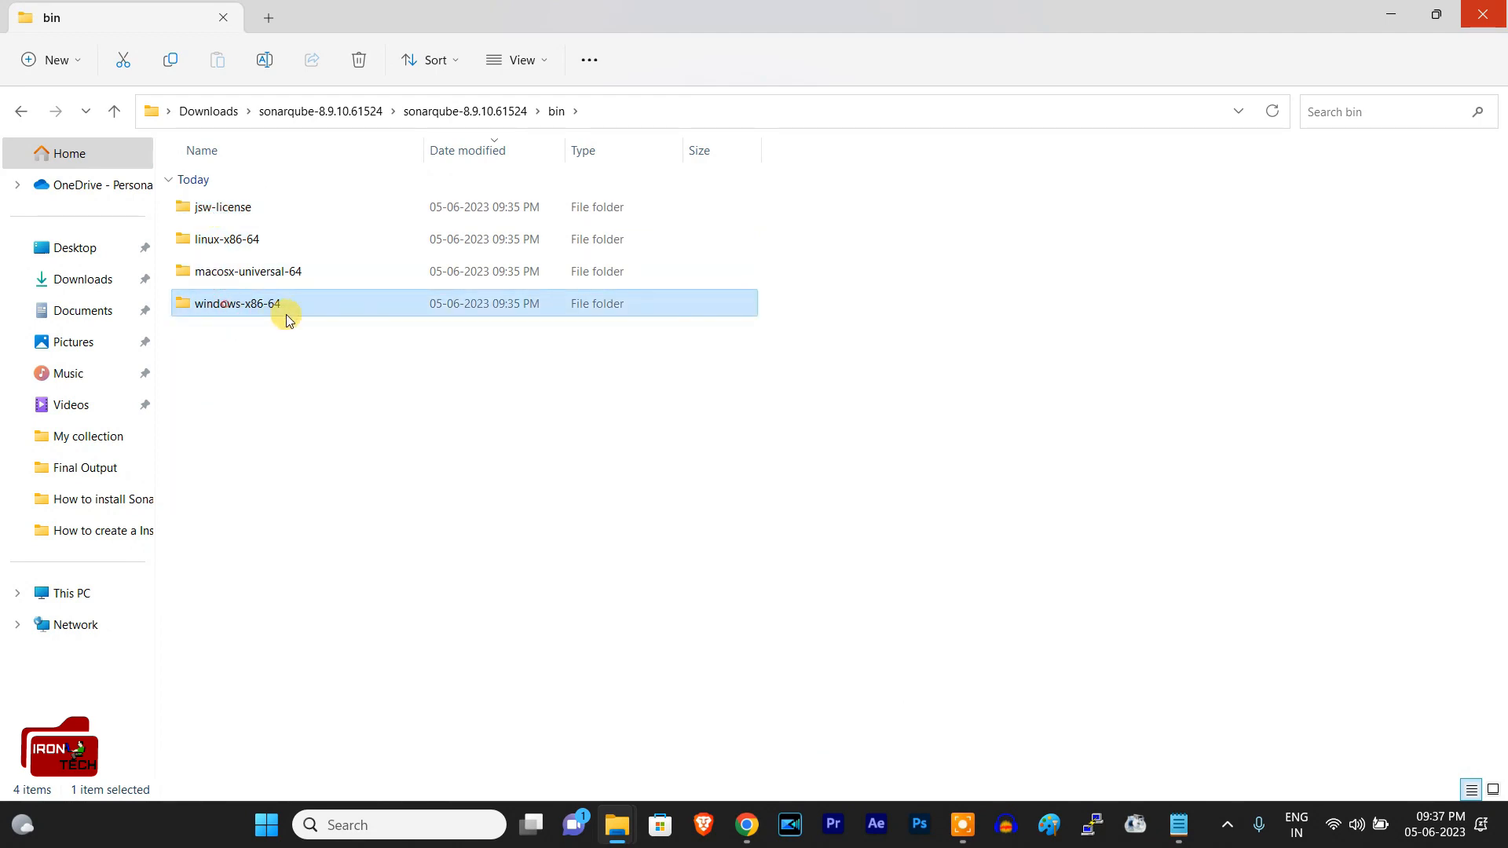
double_click(270, 307)
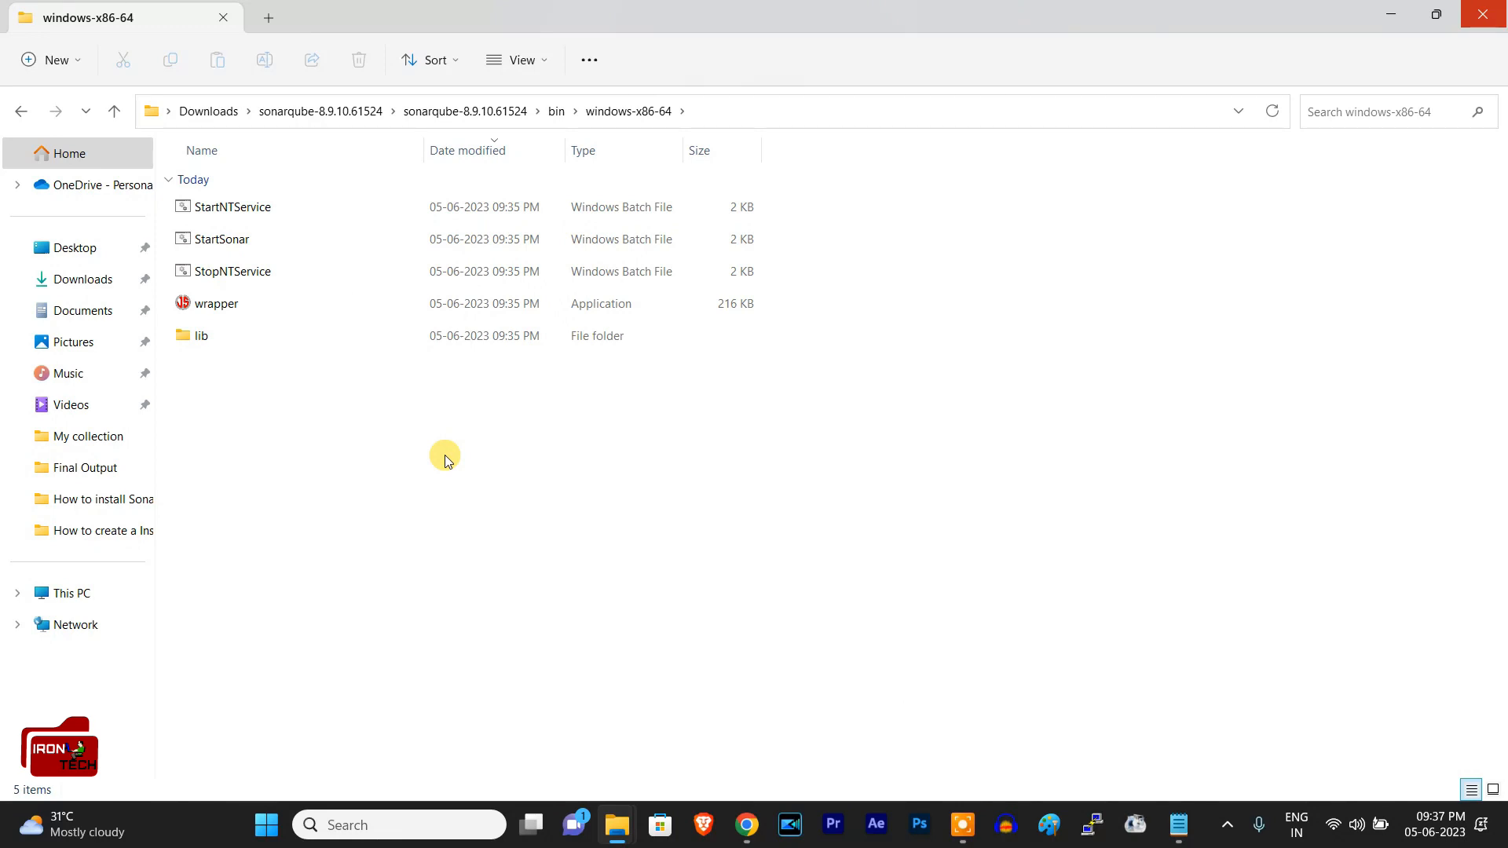
Step: Copy the full path of the windows-x86-64 folder containing StartSonar and open the Windows environment variables for editing
left_click(302, 236)
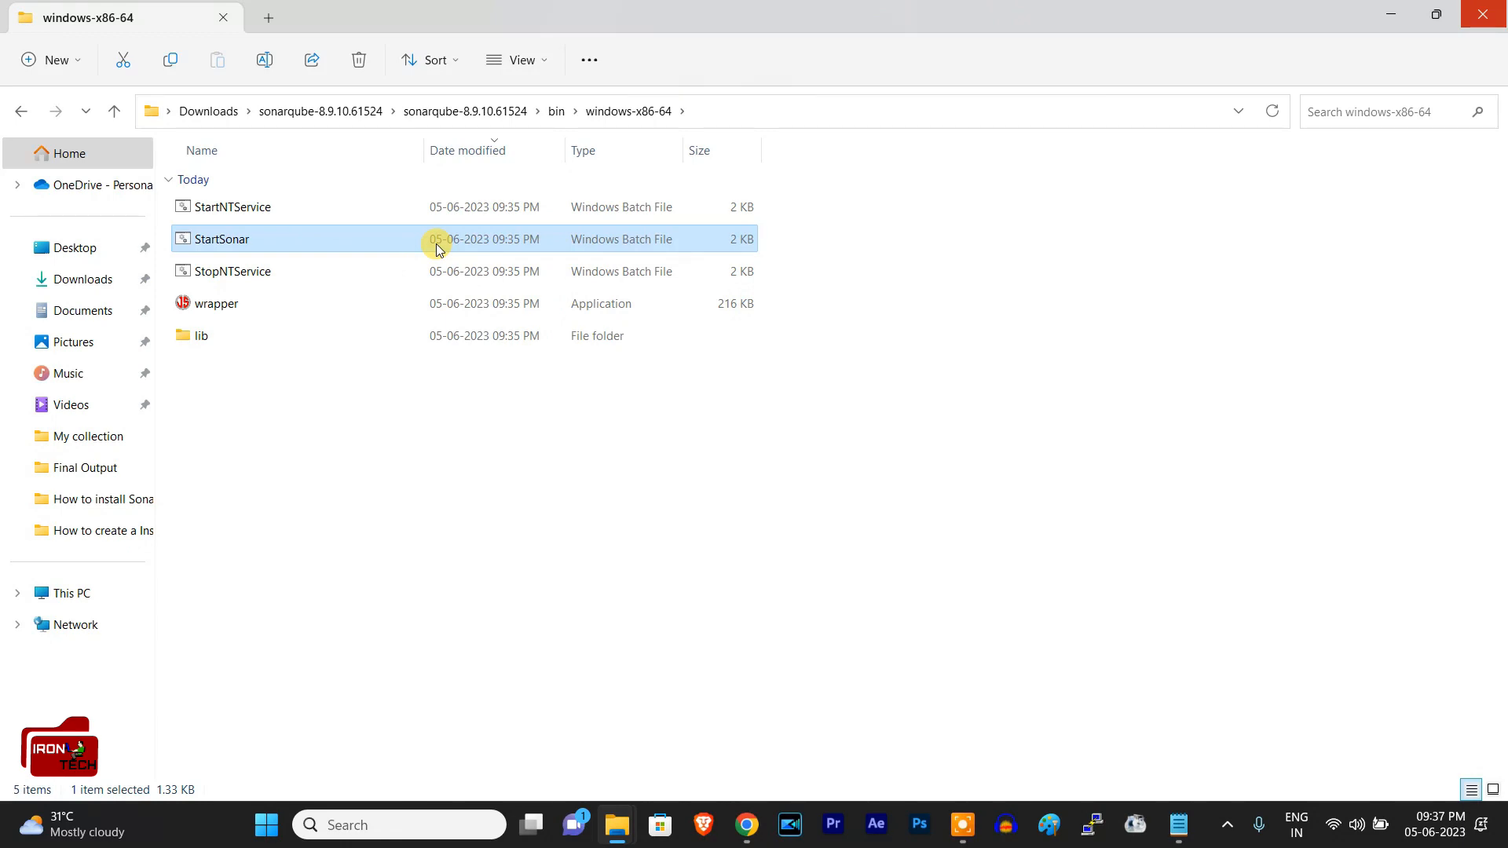
left_click(721, 105)
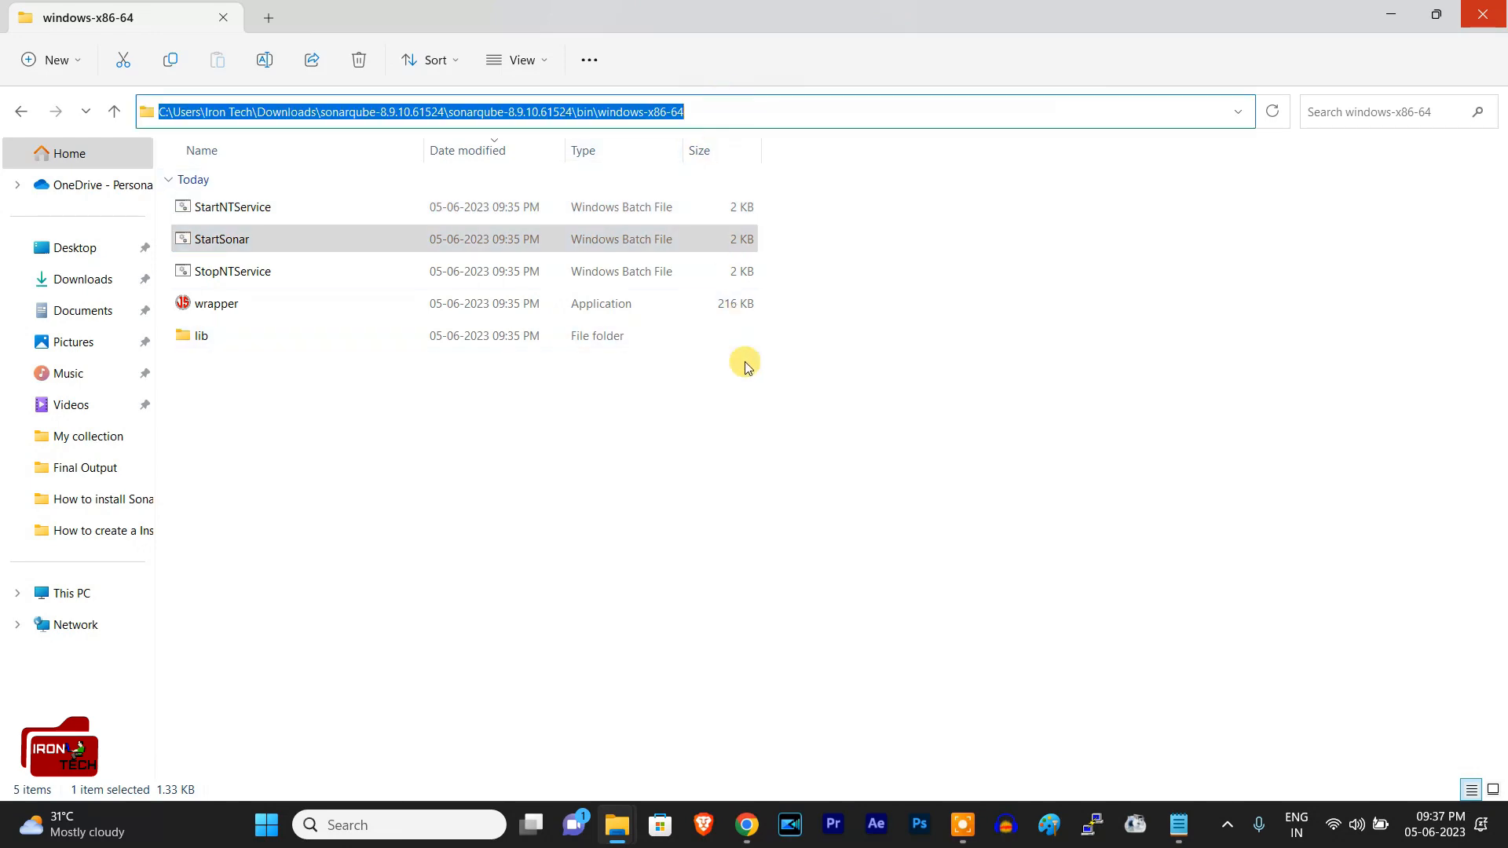
key("super")
type("envi")
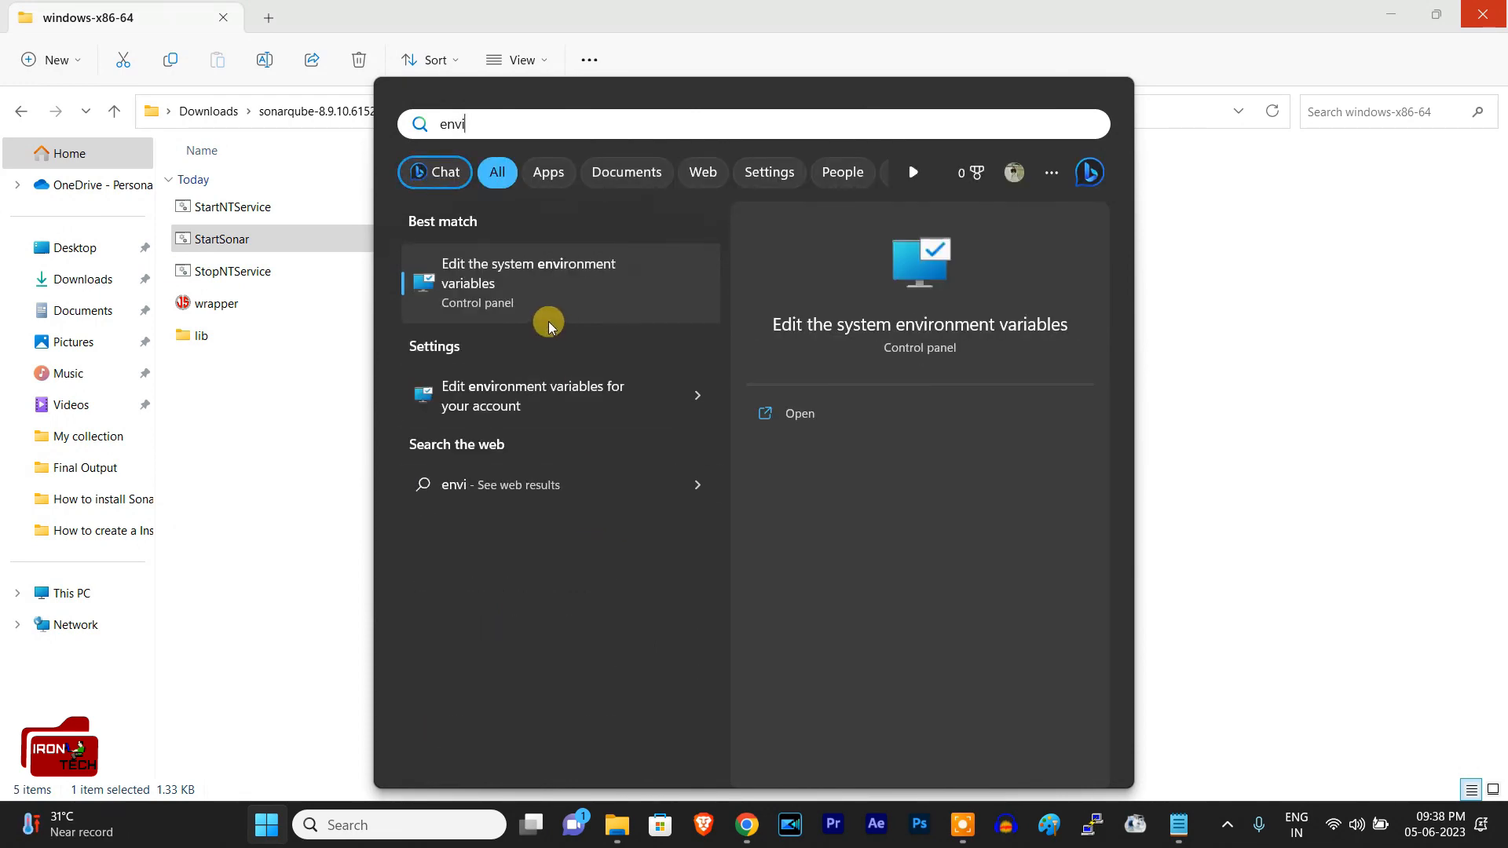
left_click(515, 287)
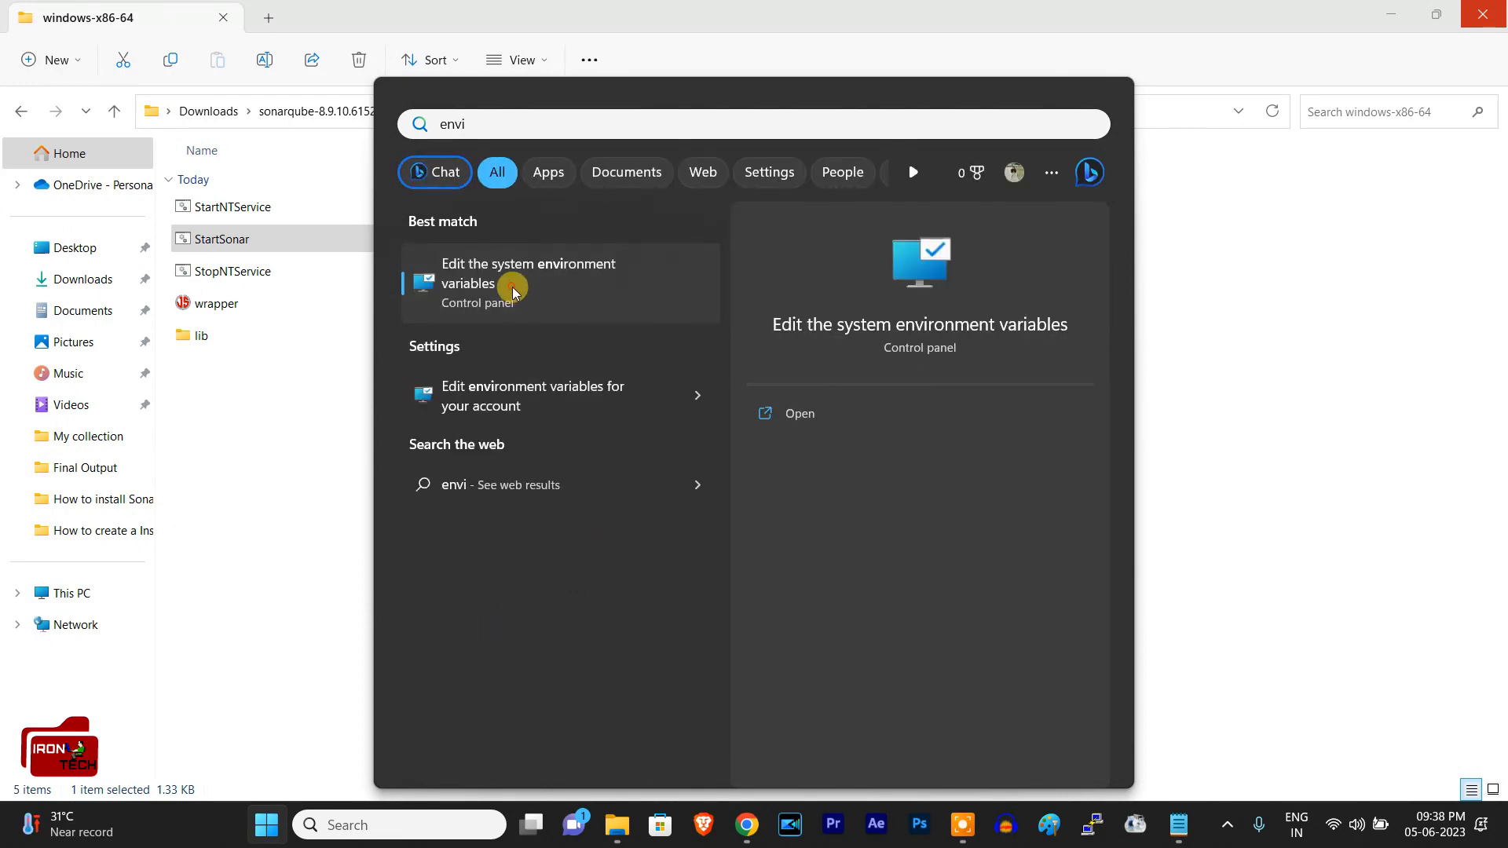
left_click(539, 552)
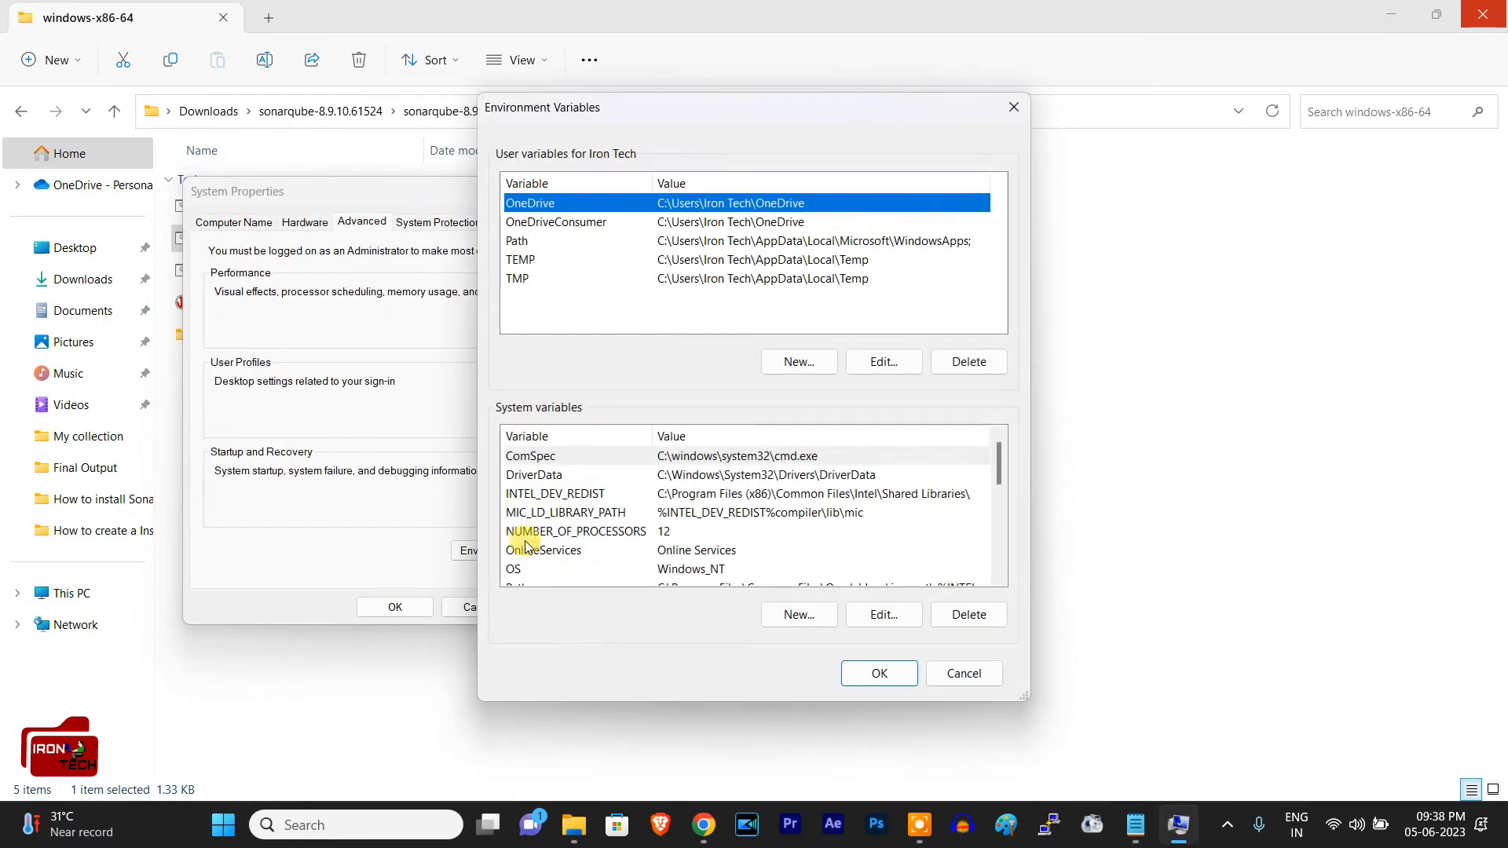
Step: Add the copied bin\windows-x86-64 folder path as a new entry in the system Path variable and save the change
left_click(593, 512)
left_click(759, 537)
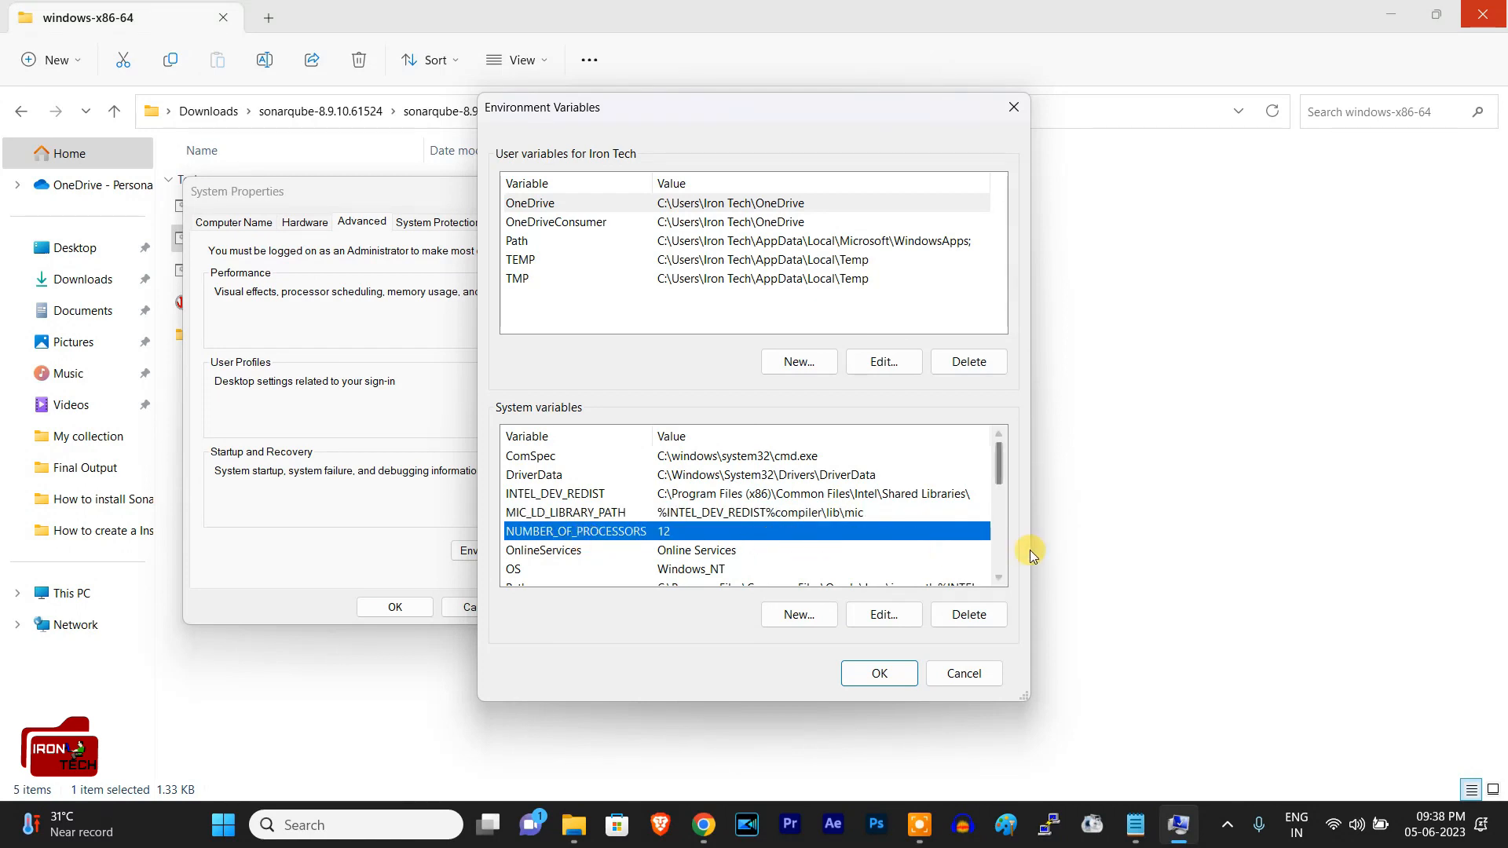
scroll(993, 578, "down", 4)
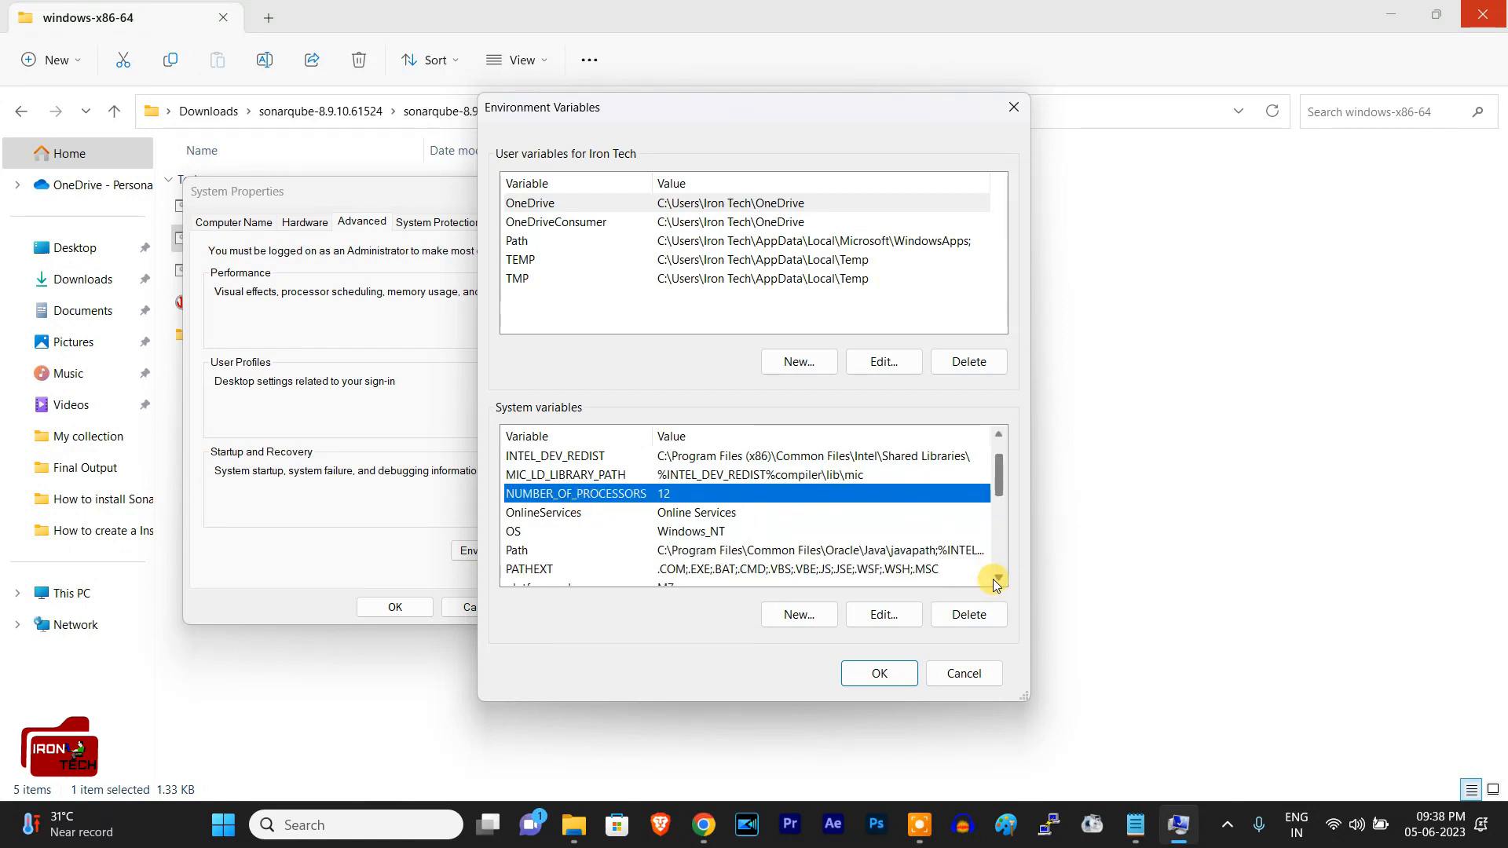
left_click(755, 512)
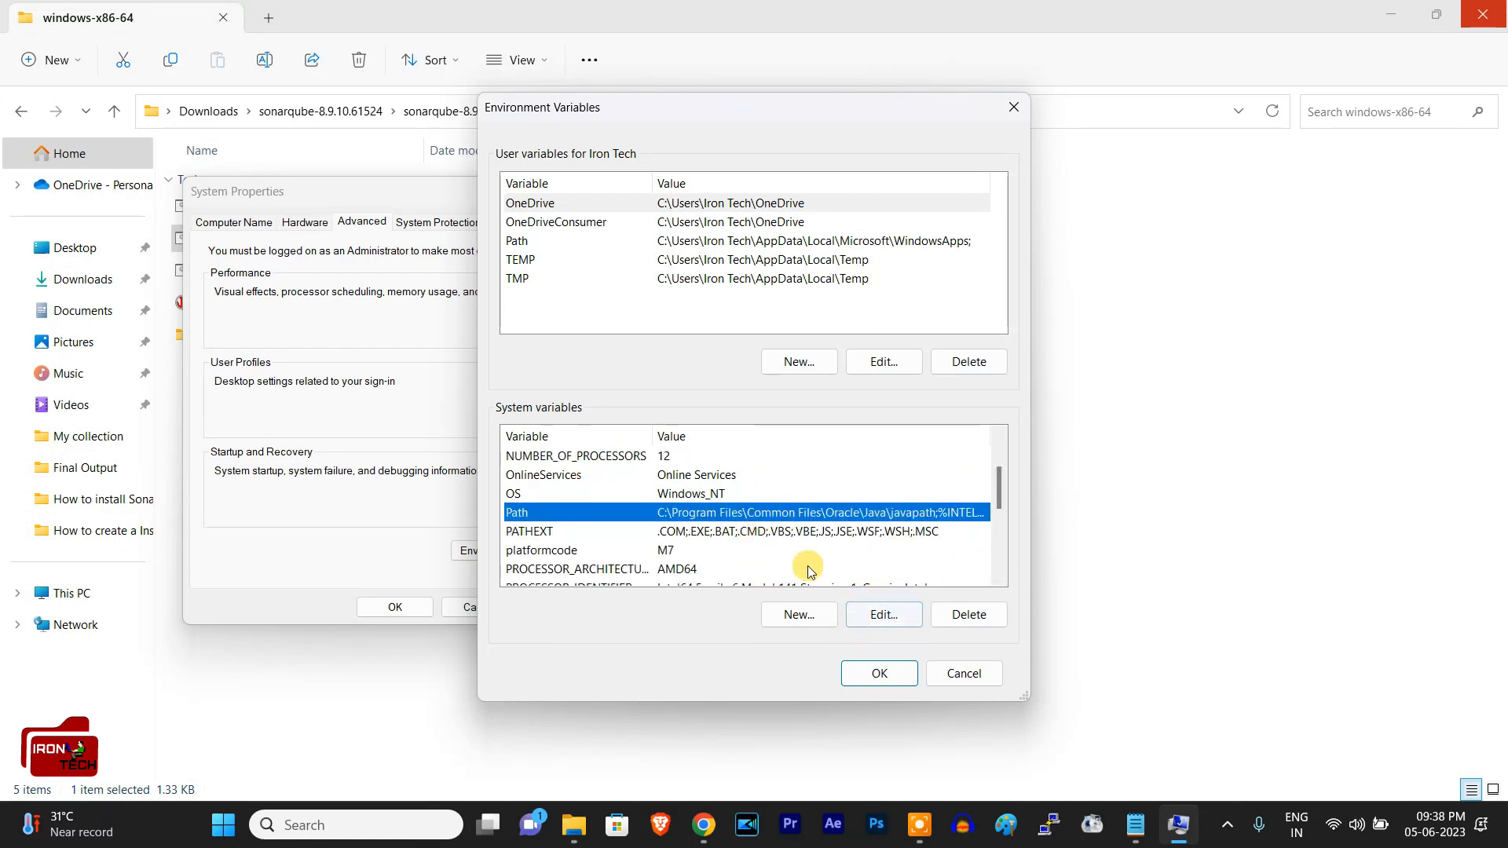
left_click(915, 613)
left_click(942, 203)
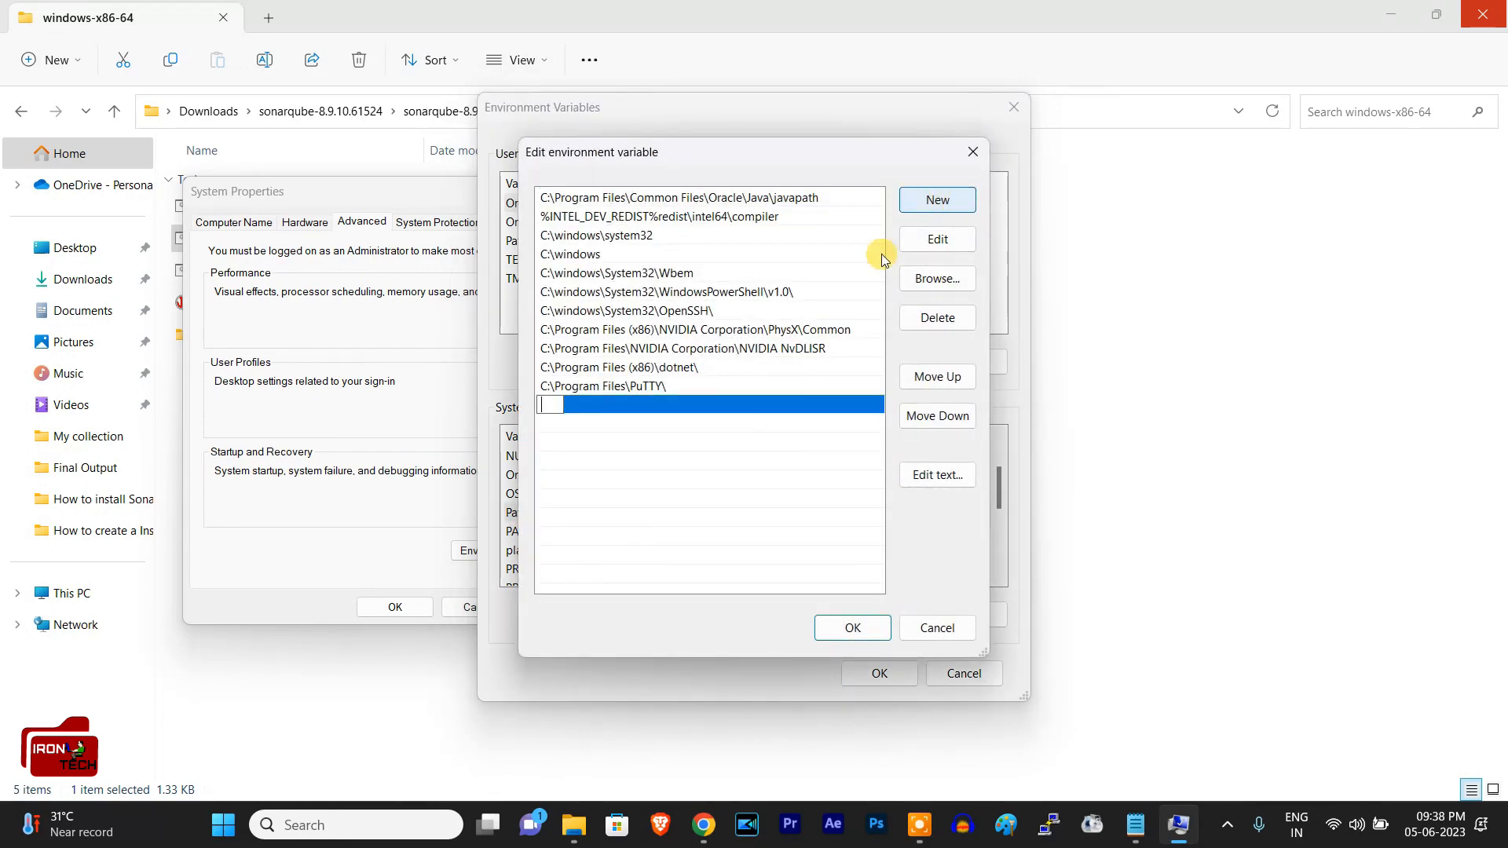
key("ctrl+v")
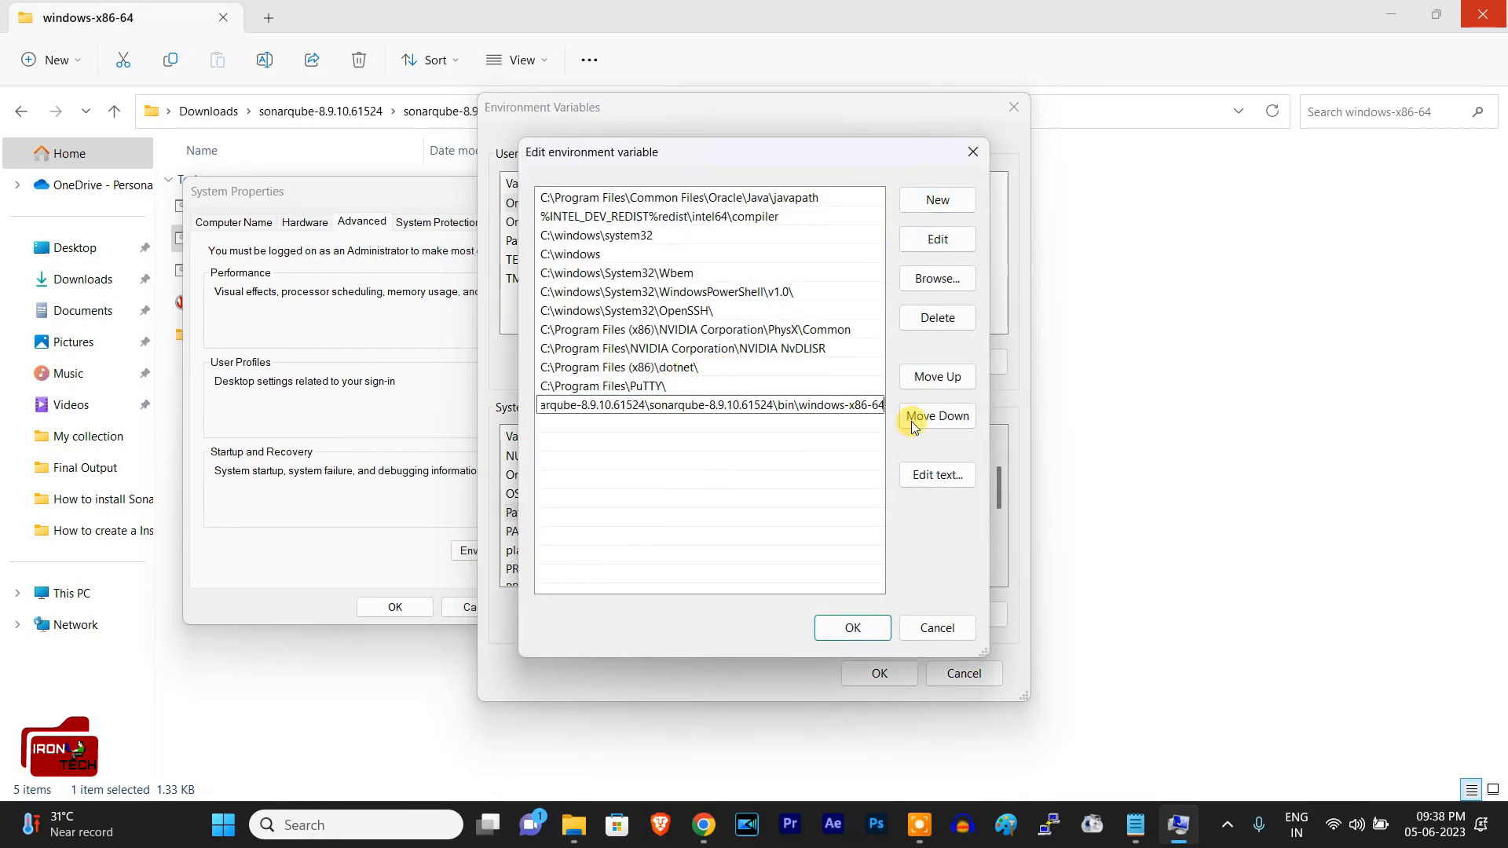
left_click(854, 627)
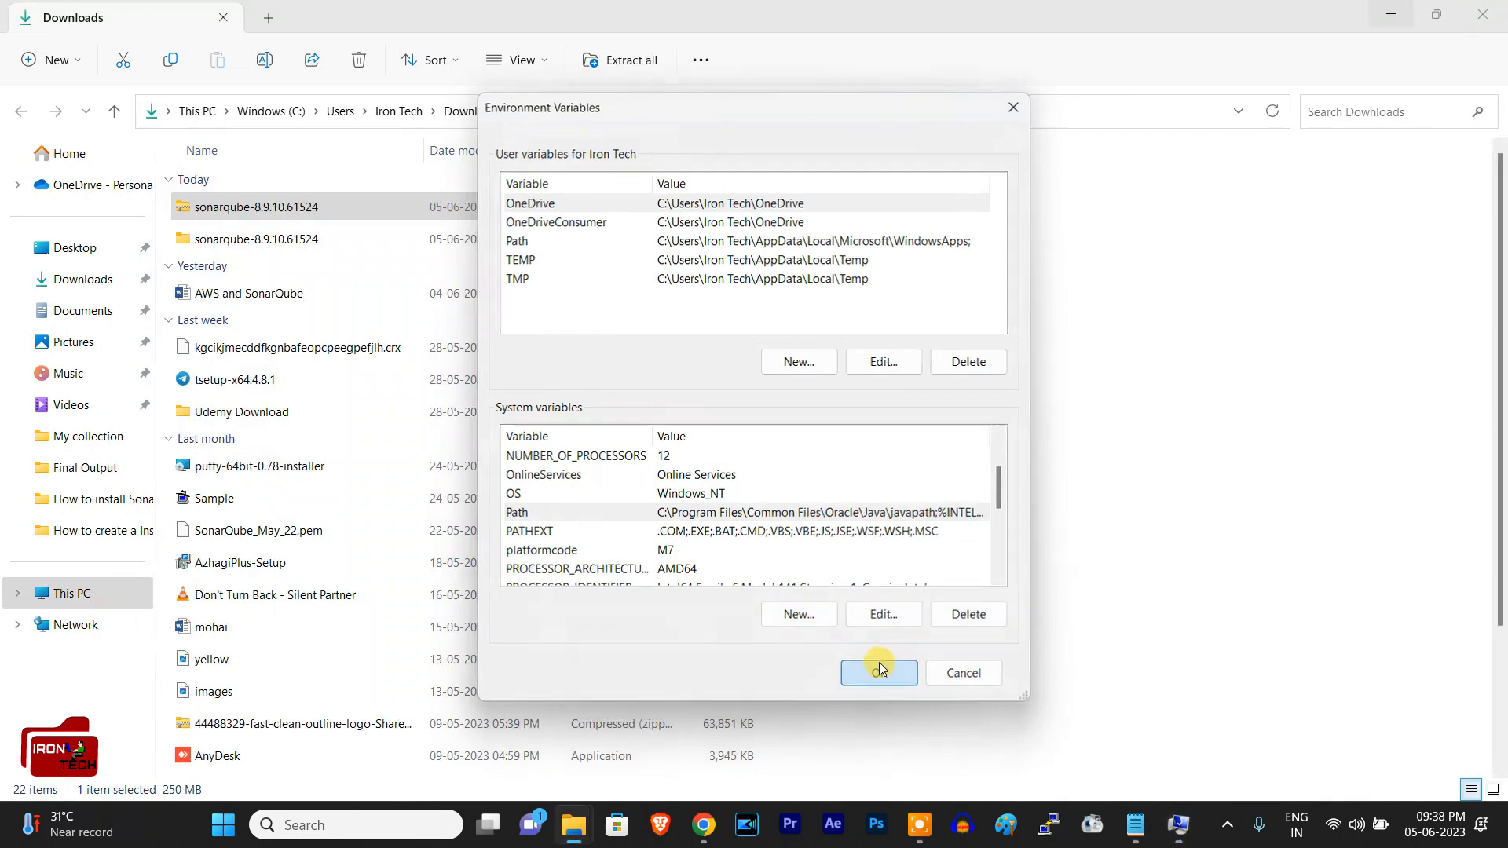
left_click(879, 673)
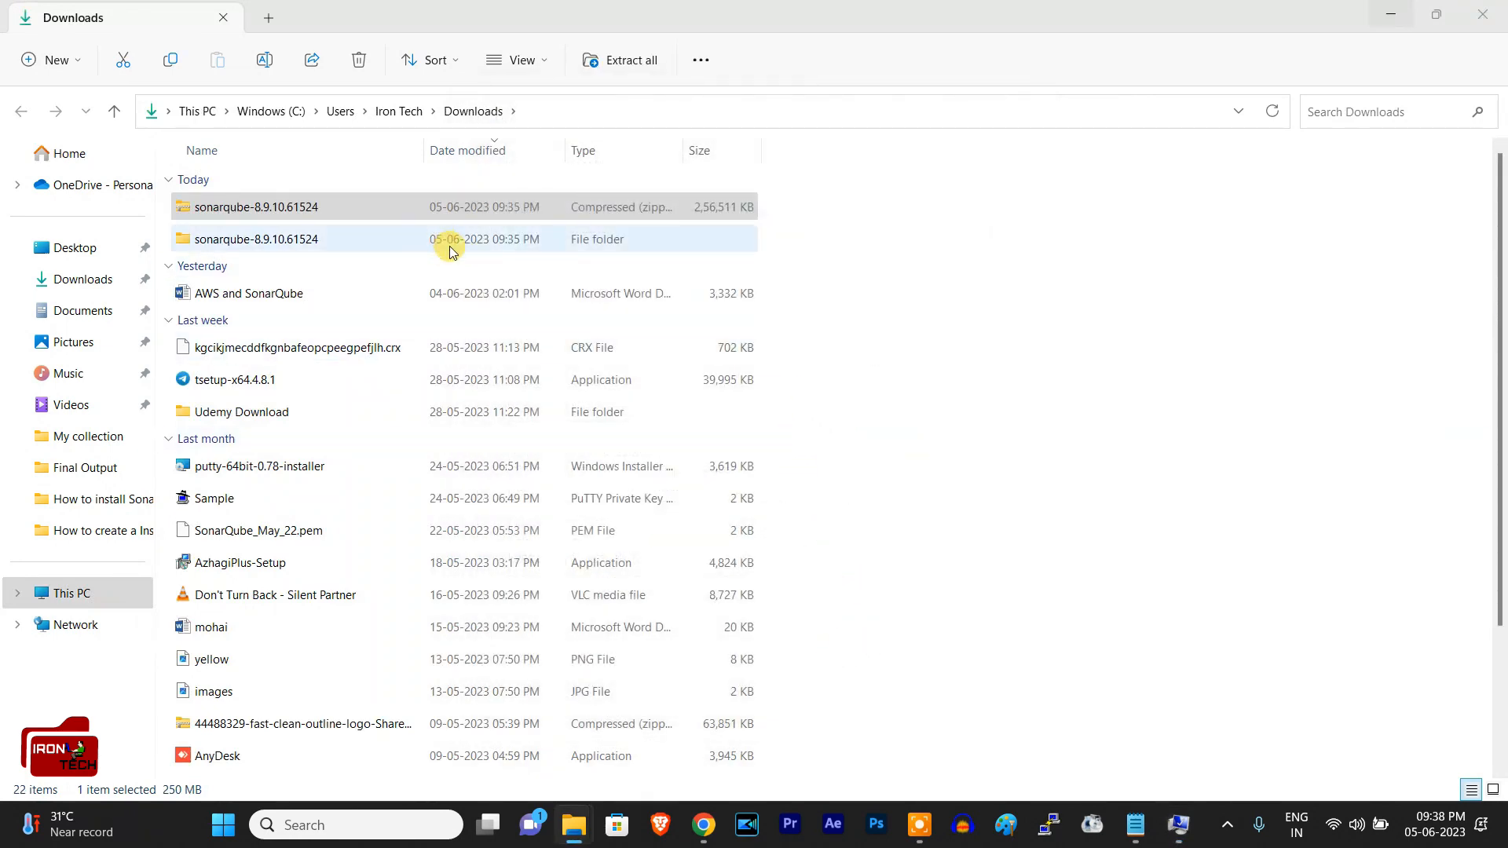
Step: Return to the windows-x86-64 folder, run the StartSonar batch file and minimize its SonarQube console
mouse_move(576, 820)
left_click(640, 727)
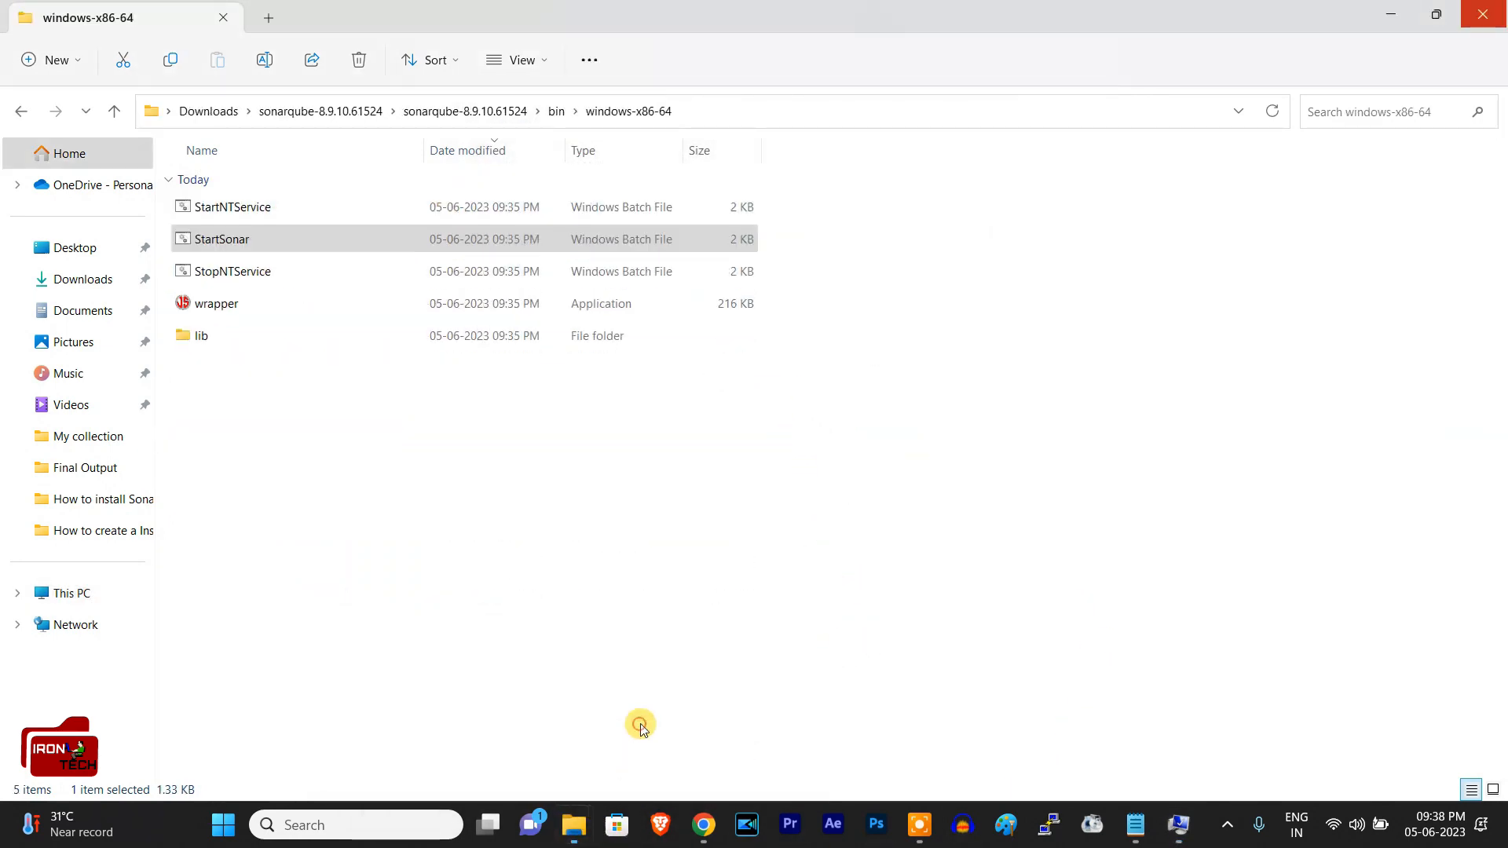
double_click(257, 242)
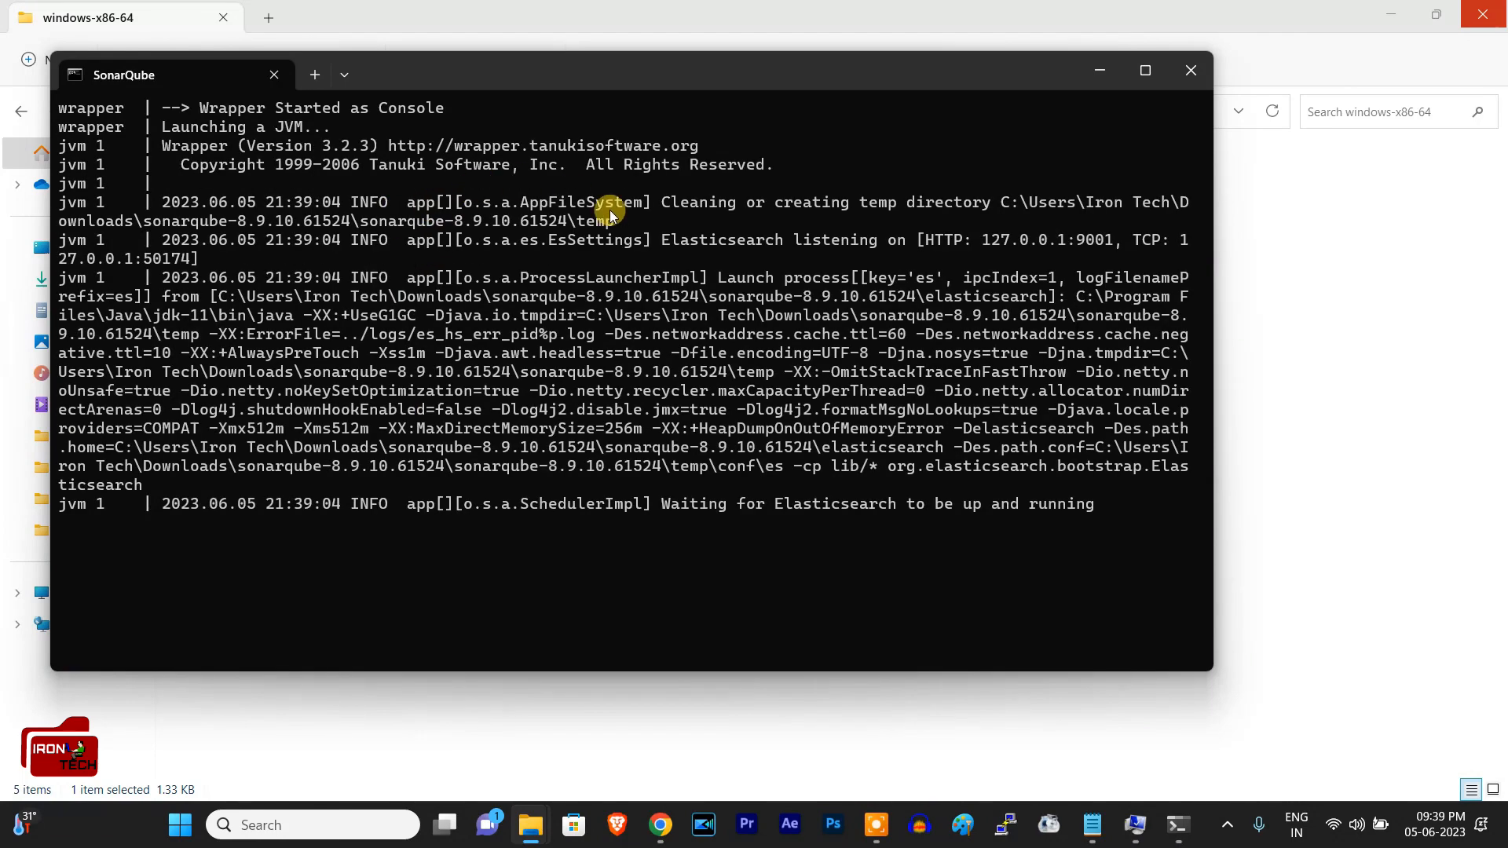
left_click(1098, 75)
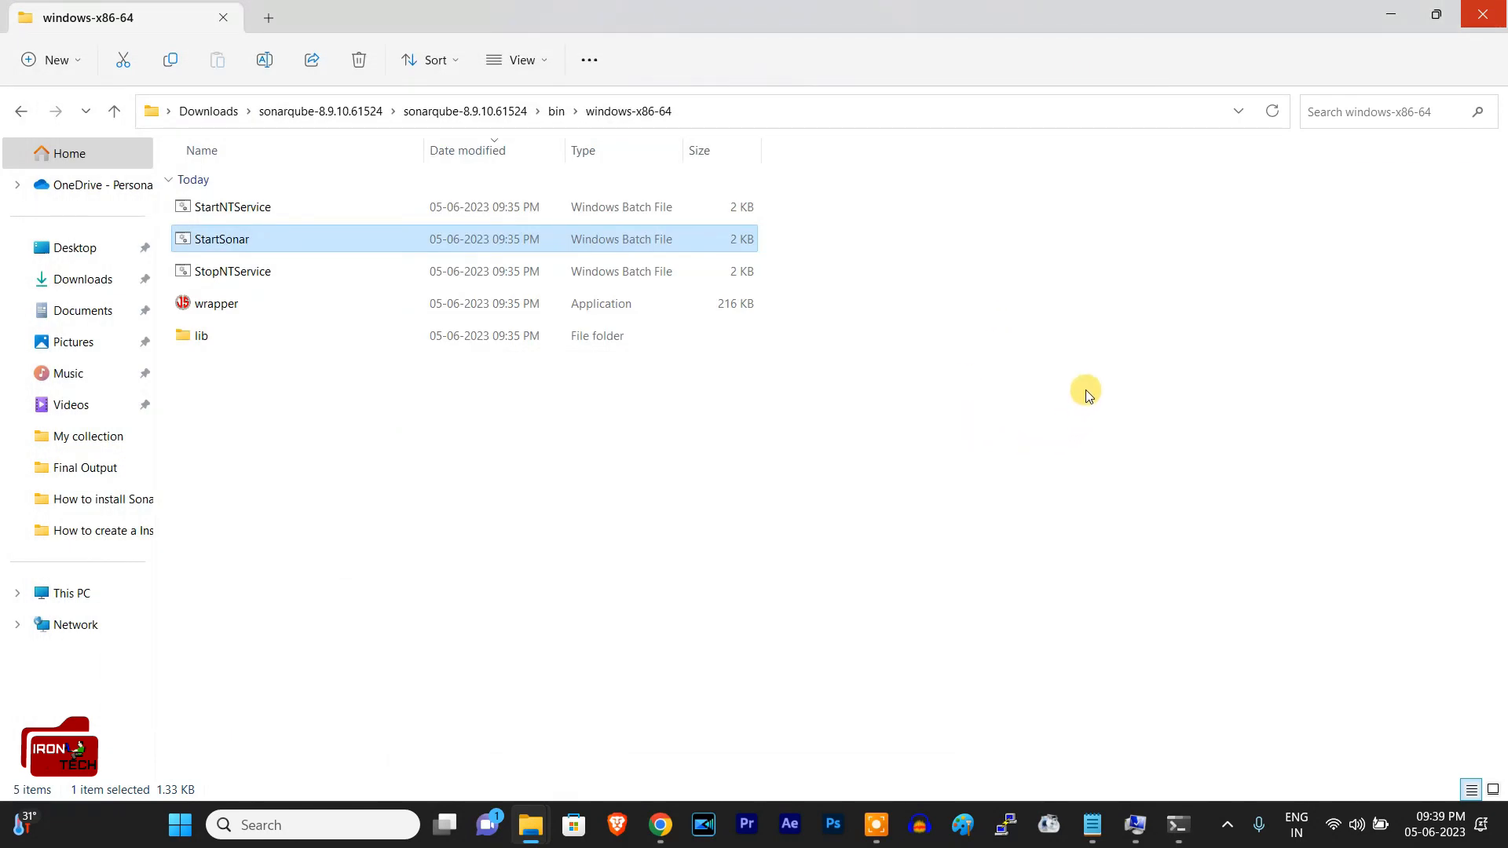
Step: Switch to the open Notepad note and change its first line to "8.9.10 LTS download"
left_click(1092, 723)
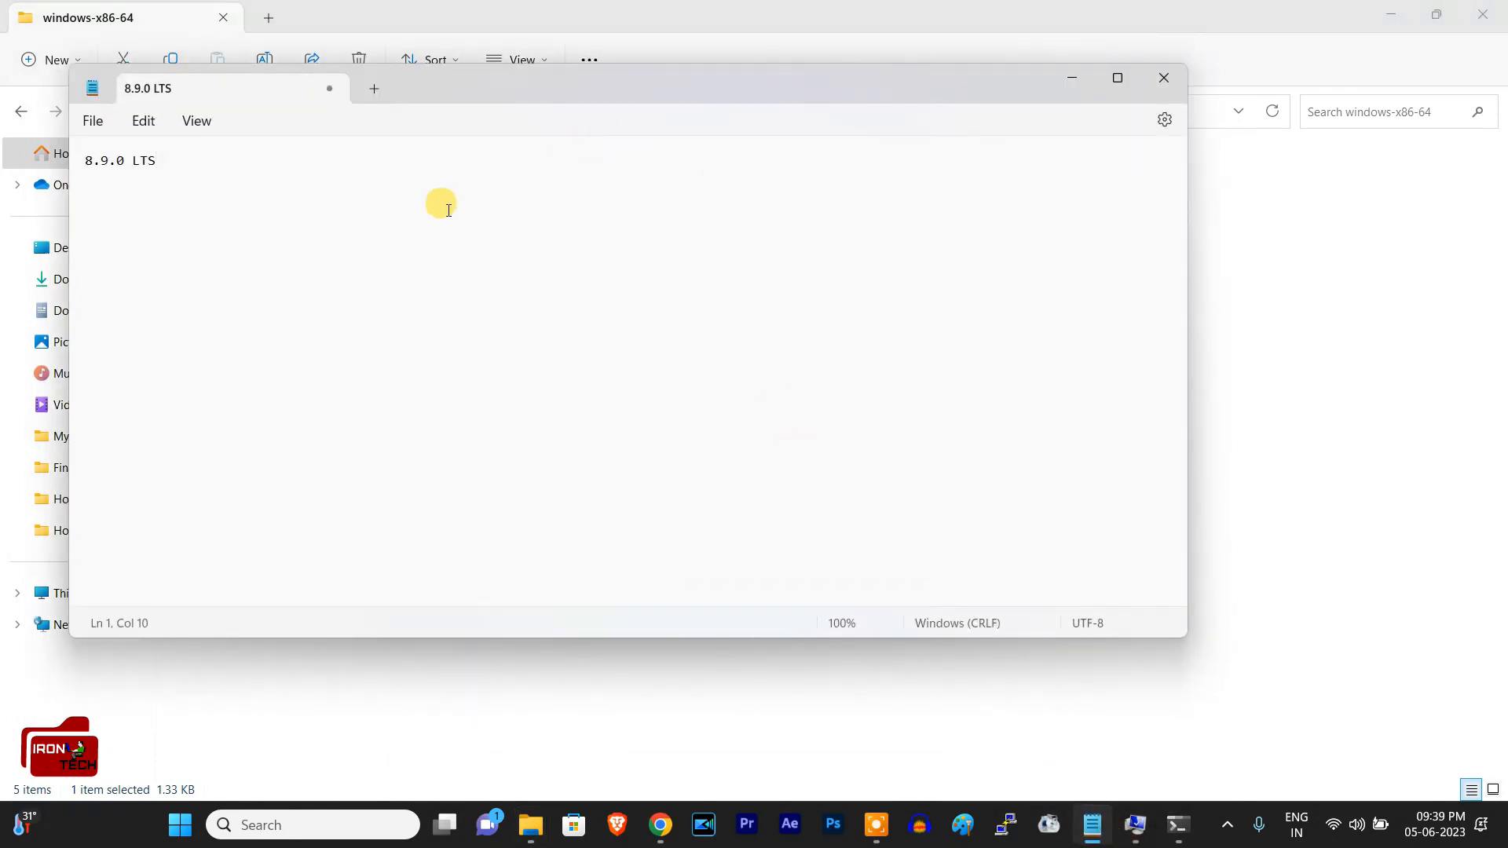
key("BackSpace")
key("BackSpace")
key("BackSpace")
key("BackSpace")
key("BackSpace")
type("10")
type(" LTS")
type(" dgw")
key("BackSpace")
key("BackSpace")
type("owm;poa")
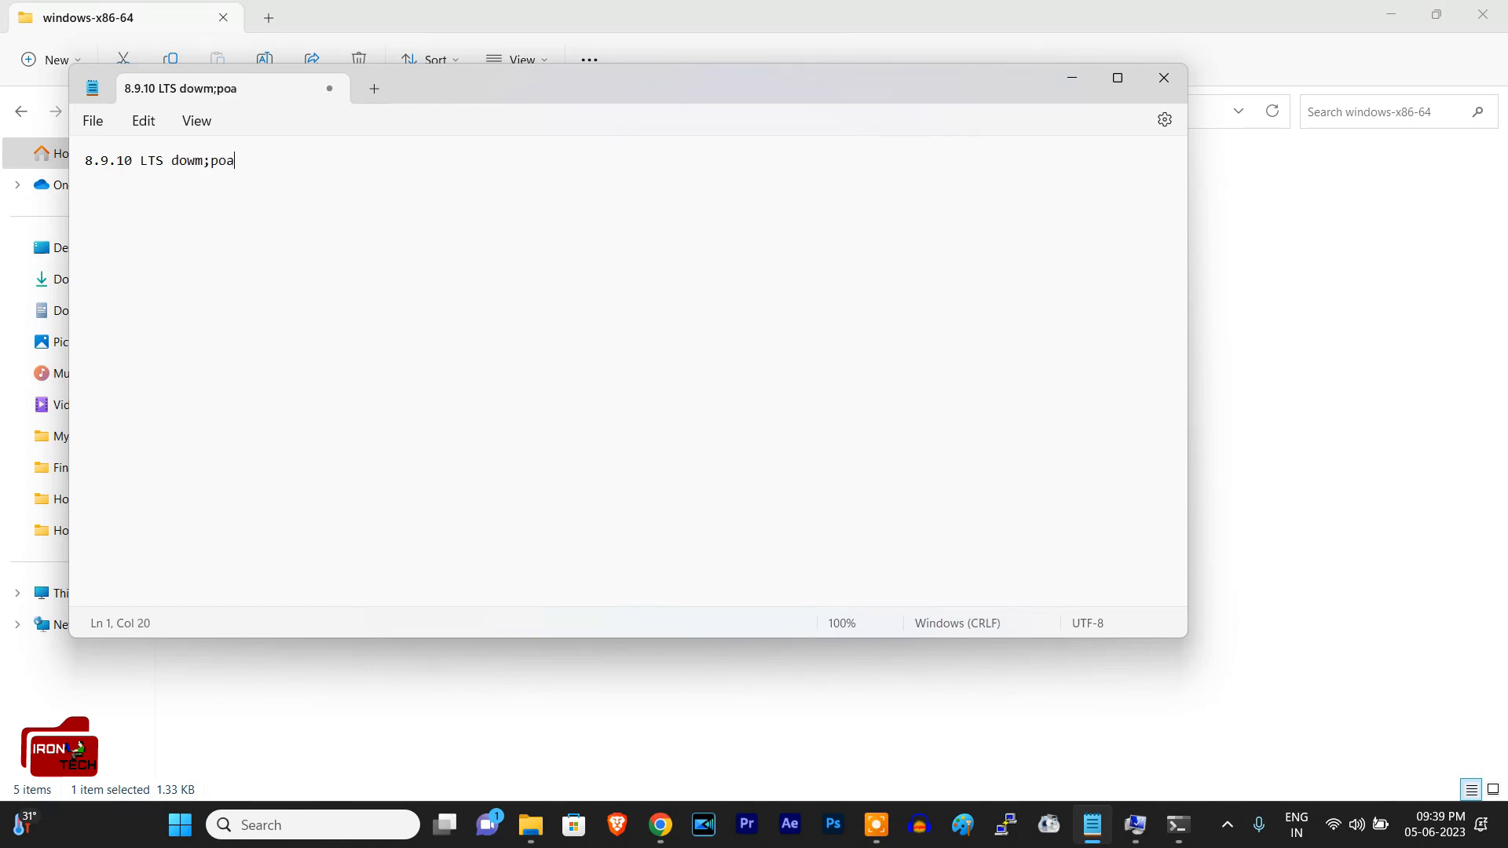
key("BackSpace")
key("BackSpace")
key("BackSpace")
key("BackSpace")
key("BackSpace")
type("nload")
Step: Add the line "Zip Unzip" below the download line, leaving a blank line between them
key("Return")
key("Return")
type("ZIp")
key("BackSpace")
key("BackSpace")
key("BackSpace")
type("ip Unzip")
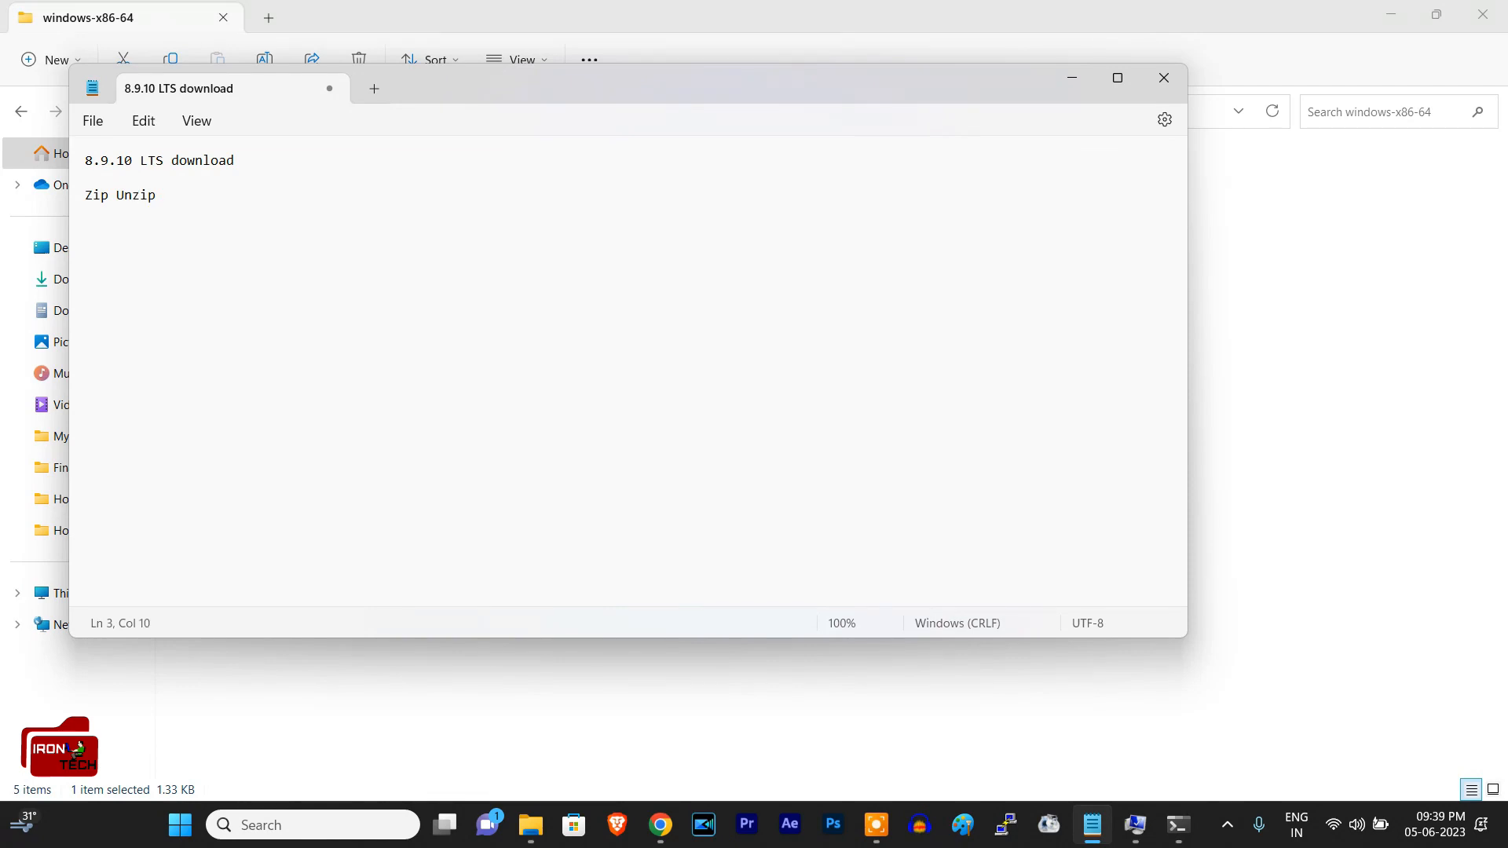
Step: Add the requirement "Java version 8 or above" as a separate line below "Zip Unzip"
key("Return")
type("Java version 8 or abpve")
key("BackSpace")
key("BackSpace")
key("BackSpace")
type("ove")
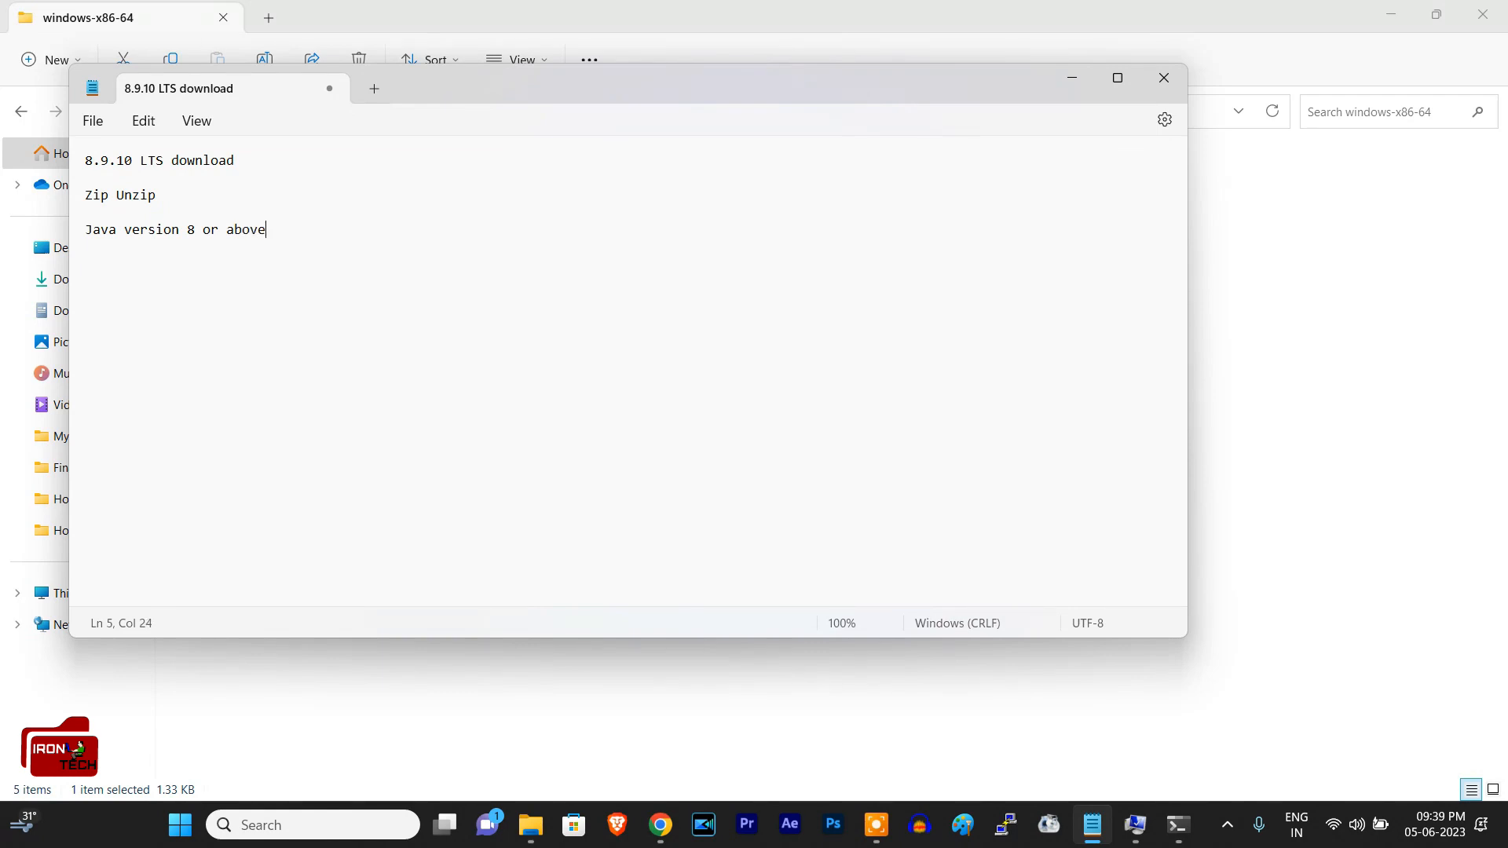
type(" jave")
Step: Append the check command "cmd_java -version" to the end of the Java version line
key("BackSpace")
key("BackSpace")
type("a")
key("BackSpace")
key("BackSpace")
key("BackSpace")
type("cmd ")
type("java -version")
Step: Add the line "Environment variable set path" below the Java version line, separated by a blank line
key("Return")
key("Return")
type("EEnviroon")
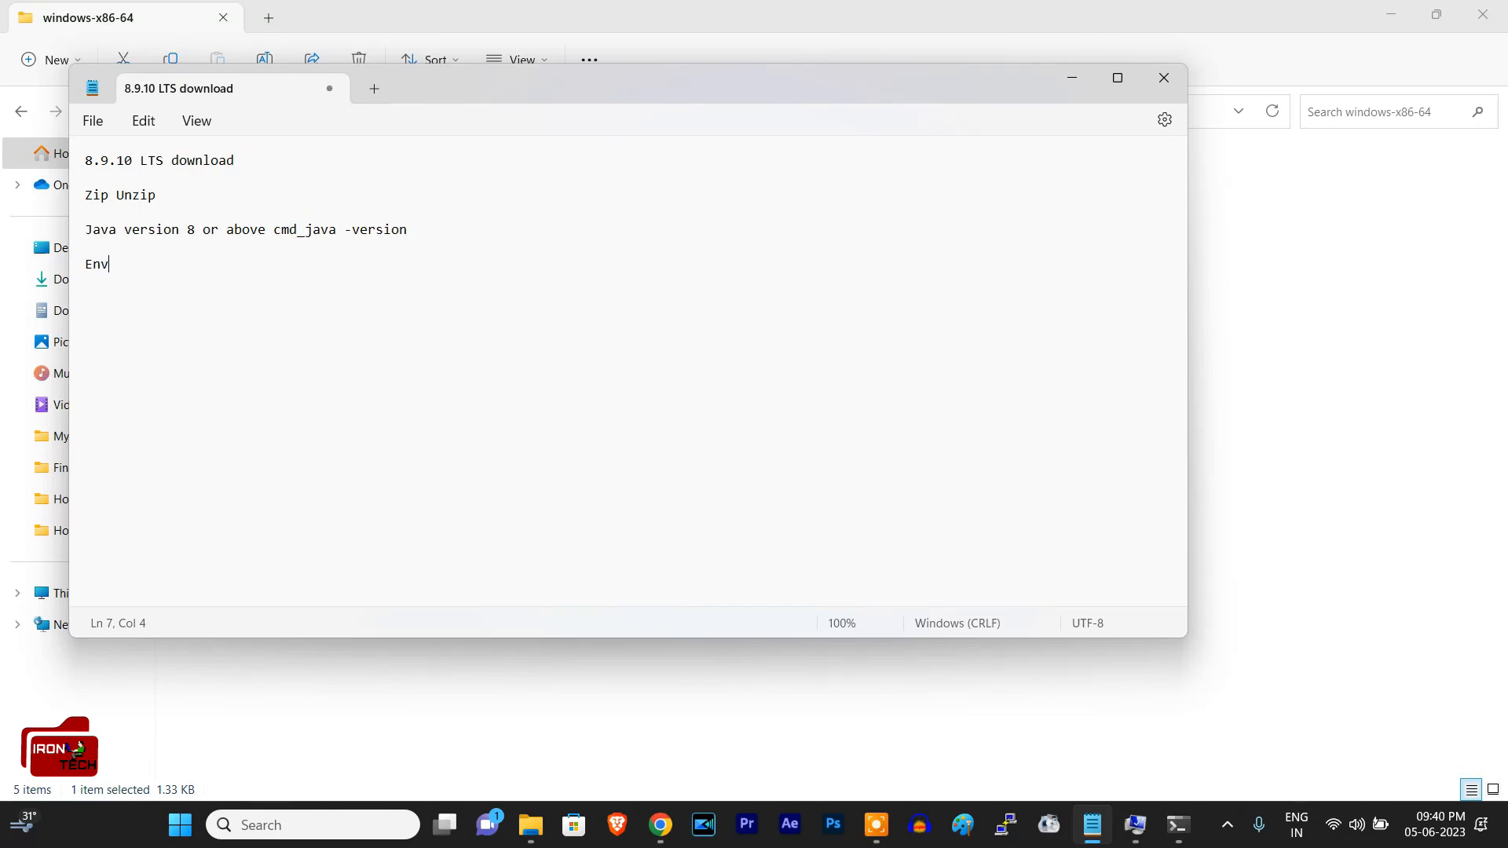
key("BackSpace")
key("BackSpace")
type("nment var")
type("iabk")
key("BackSpace")
type("le ser path")
key("Return")
Step: Add the line "bin folder windows folder start sonar" below the environment variable line, separated by a blank line
key("BackSpace")
key("BackSpace")
key("BackSpace")
key("BackSpace")
key("BackSpace")
key("BackSpace")
key("BackSpace")
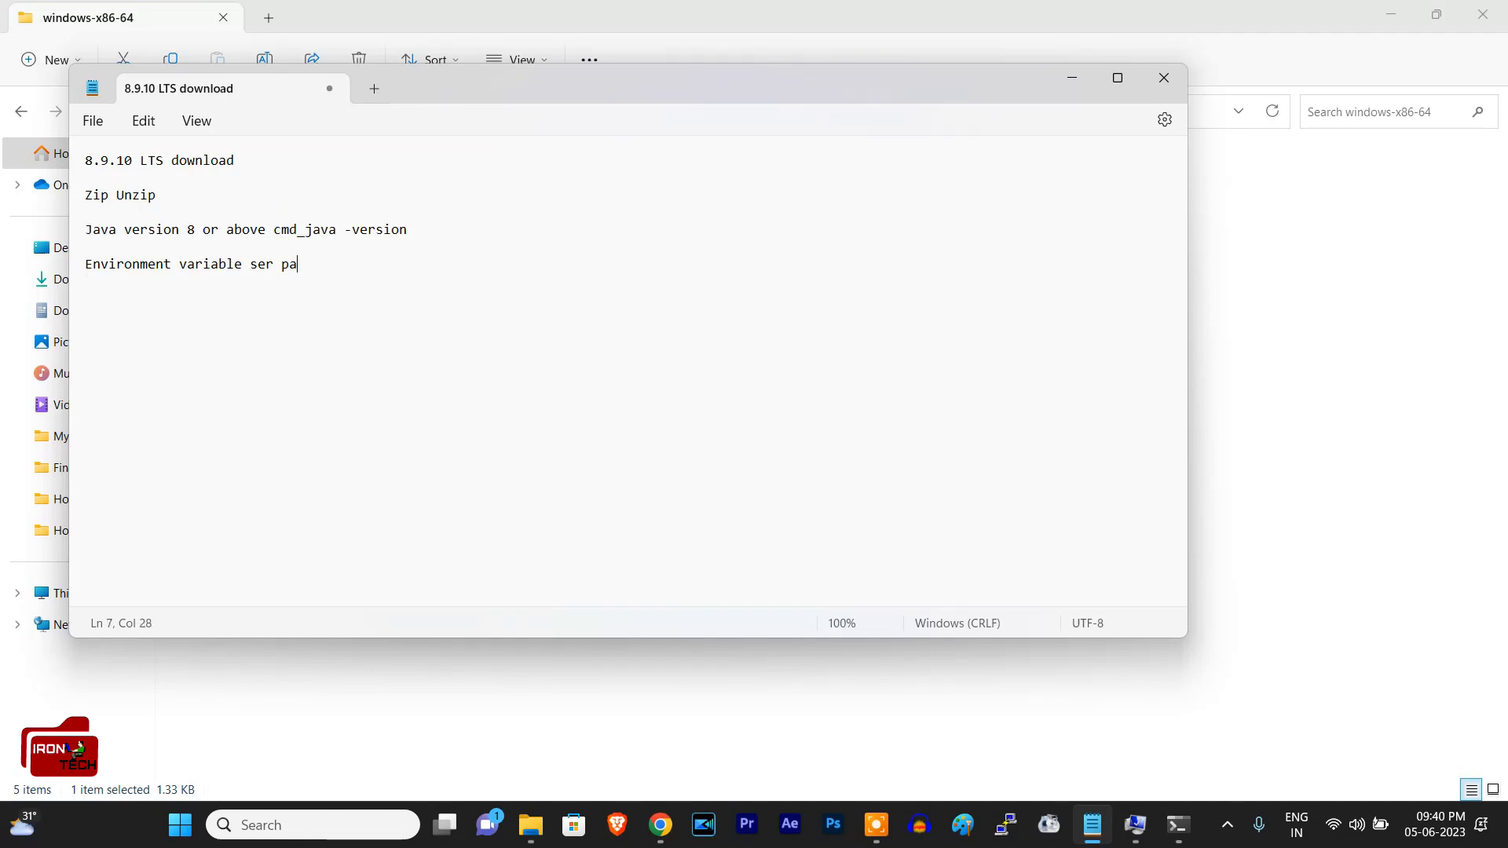
type("t path")
key("Return")
key("Return")
type("bin go;")
key("BackSpace")
key("BackSpace")
key("BackSpace")
type("folder windws")
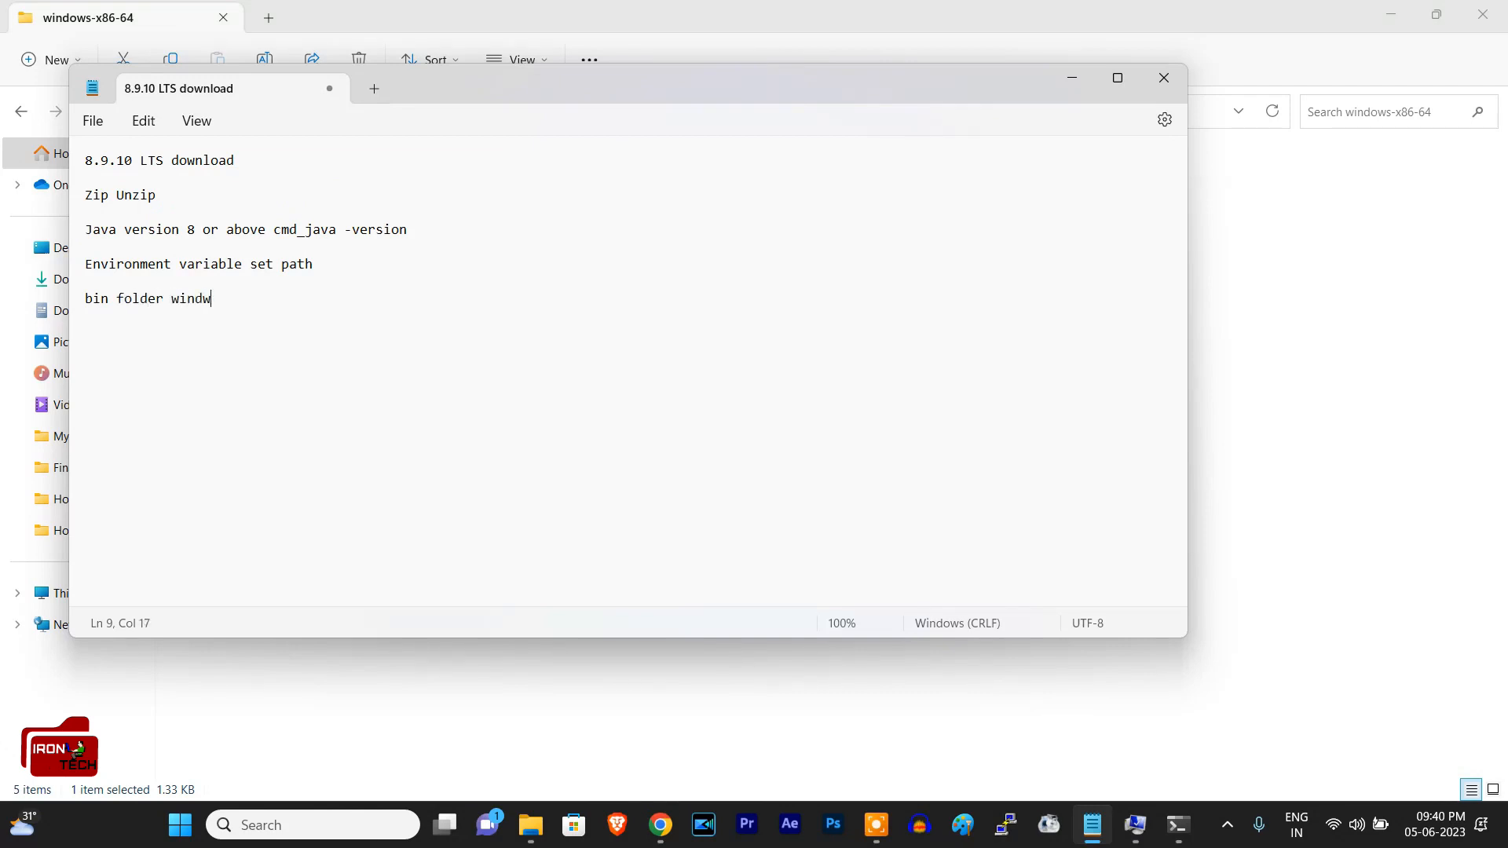
key("BackSpace")
key("BackSpace")
type("ows folder start sonar")
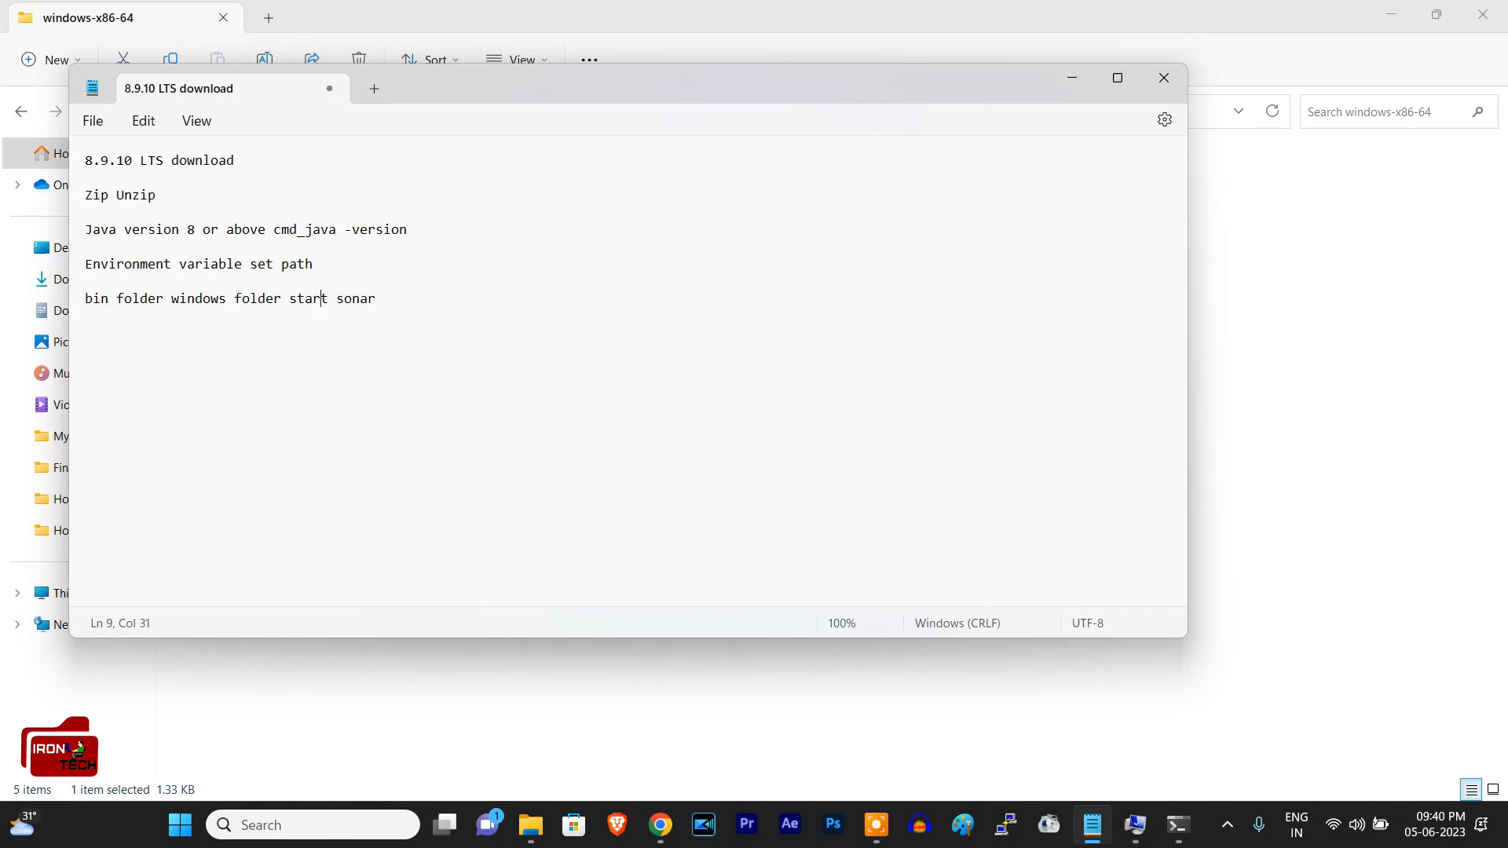
type("run the")
Step: Insert "run the" before "start sonar" in the bin folder line and append "batch file" at its end
key("Right")
key("Right")
key("Right")
key("Right")
key("Right")
type("batch")
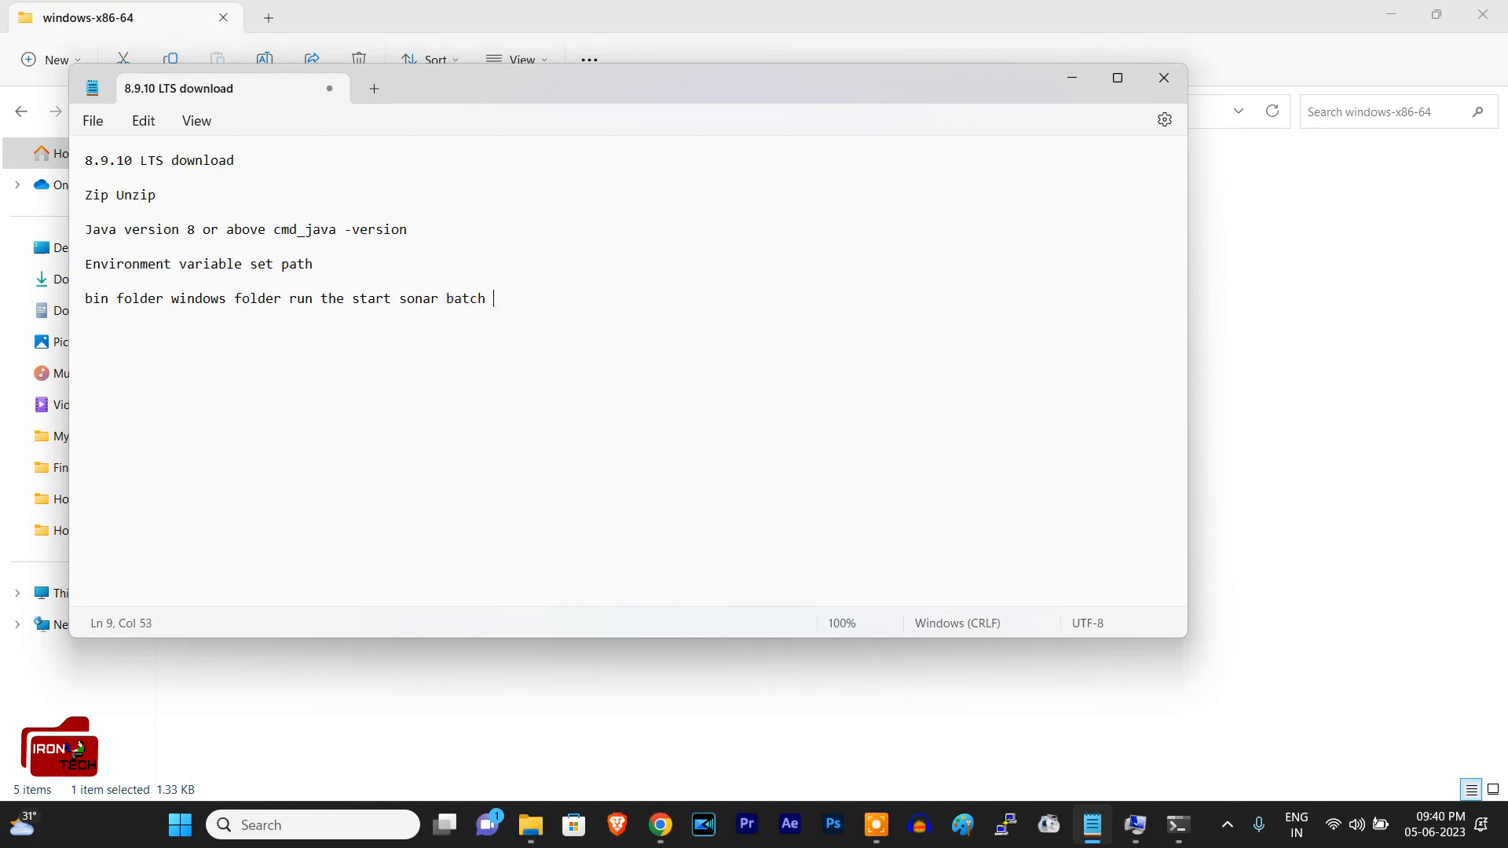
type(" filr")
key("BackSpace")
type("e")
Step: Add the heading "steps and Procedures" above the first line of the note, followed by a blank line
triple_click(91, 161)
left_click(90, 162)
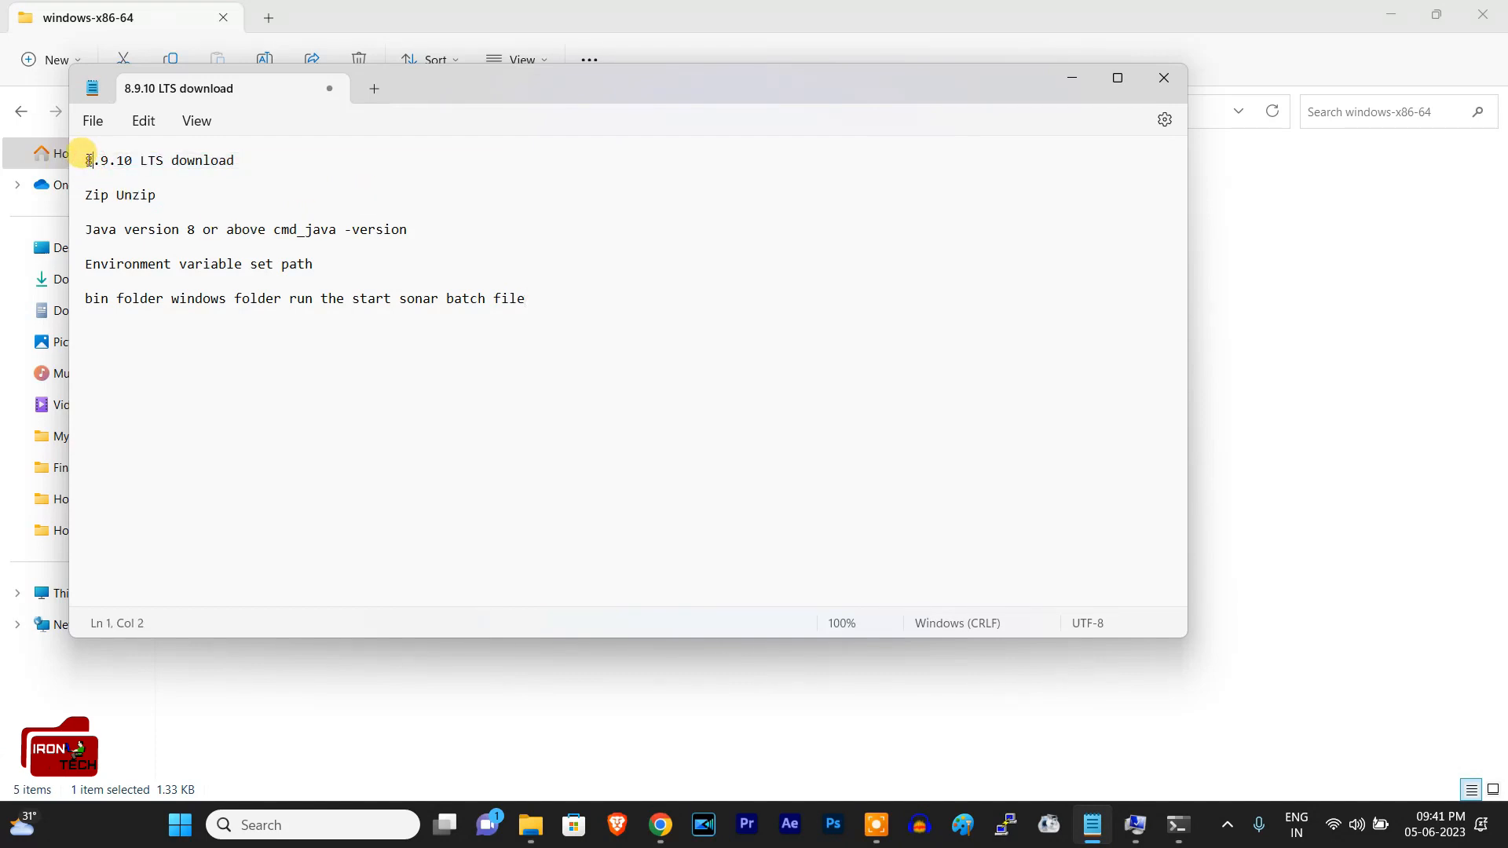
key("Return")
key("Up")
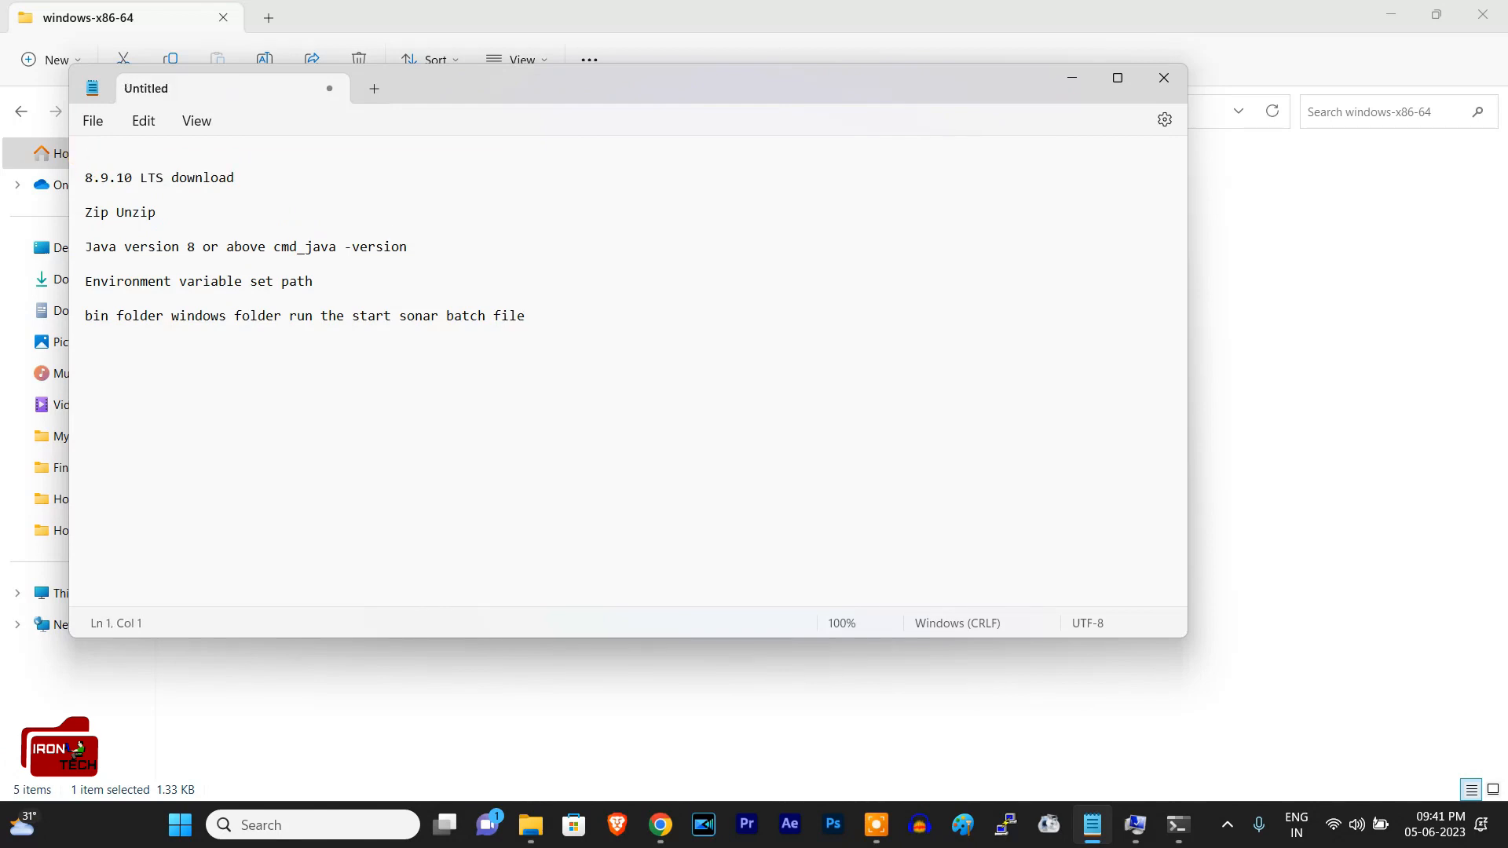
type("steps and Procedures")
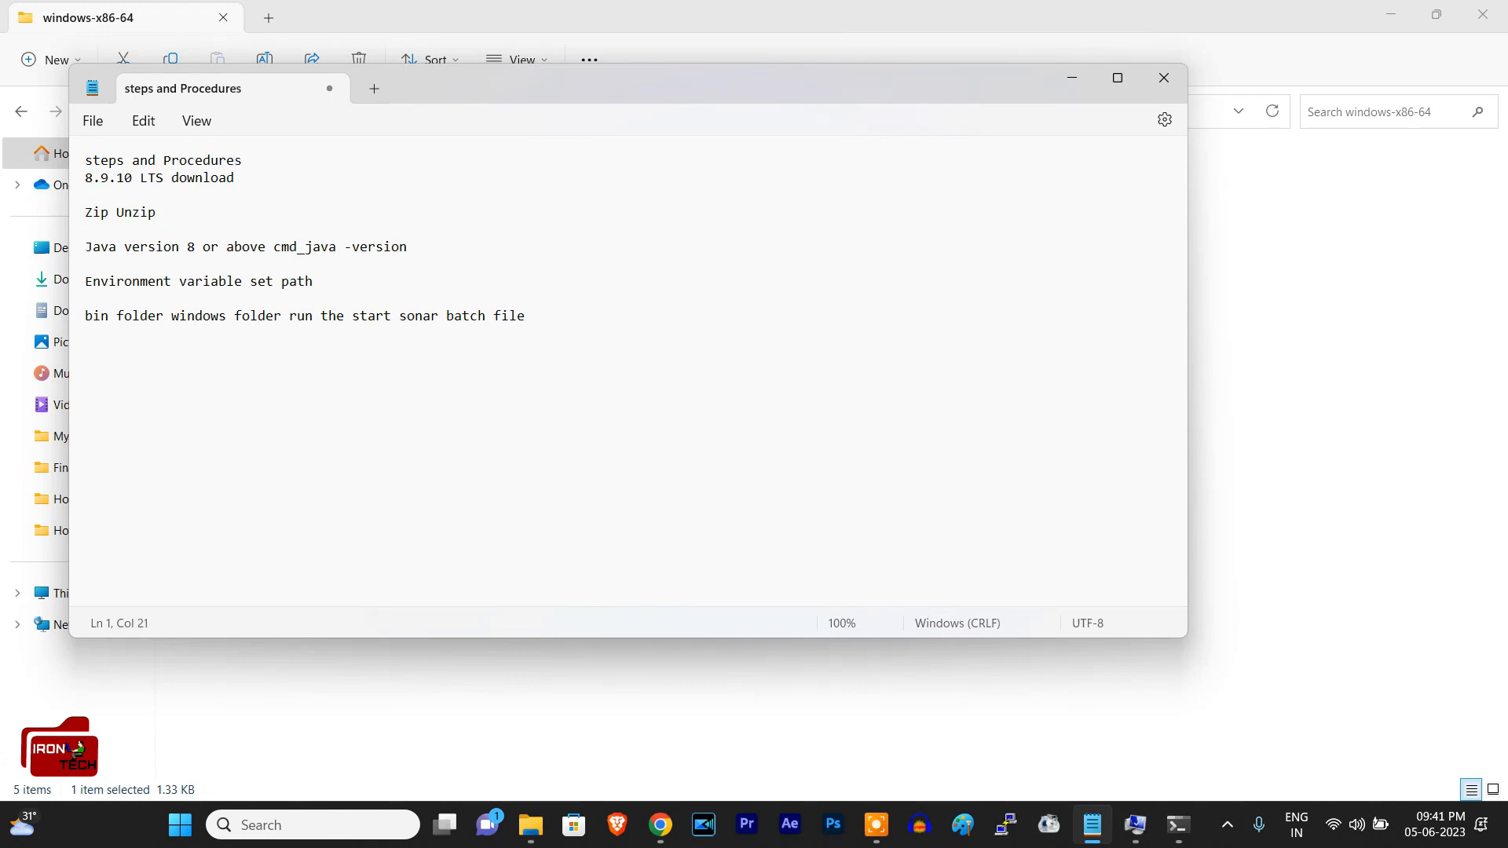
key("Return")
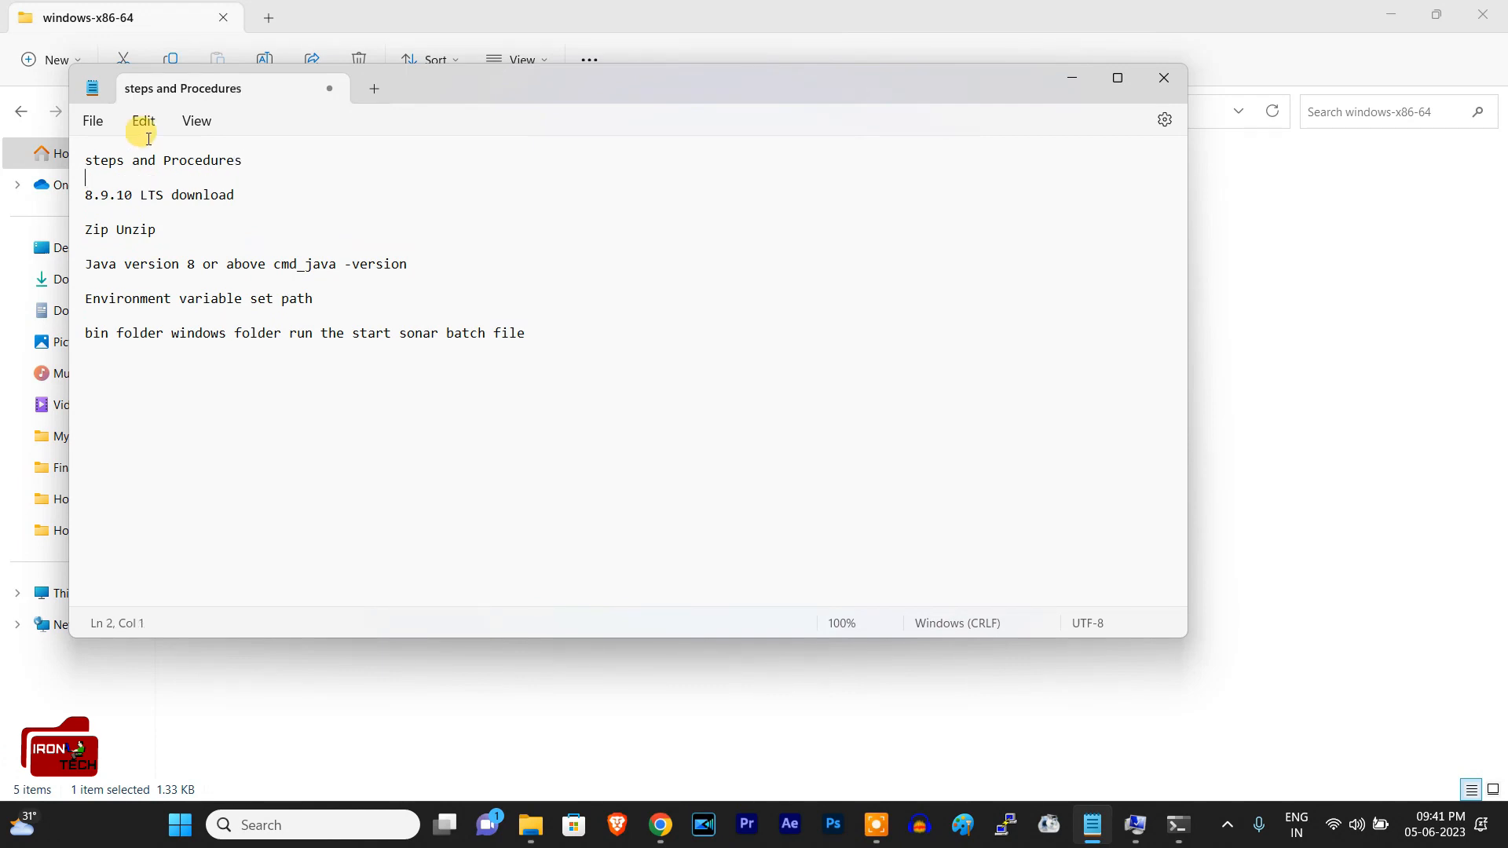
triple_click(78, 196)
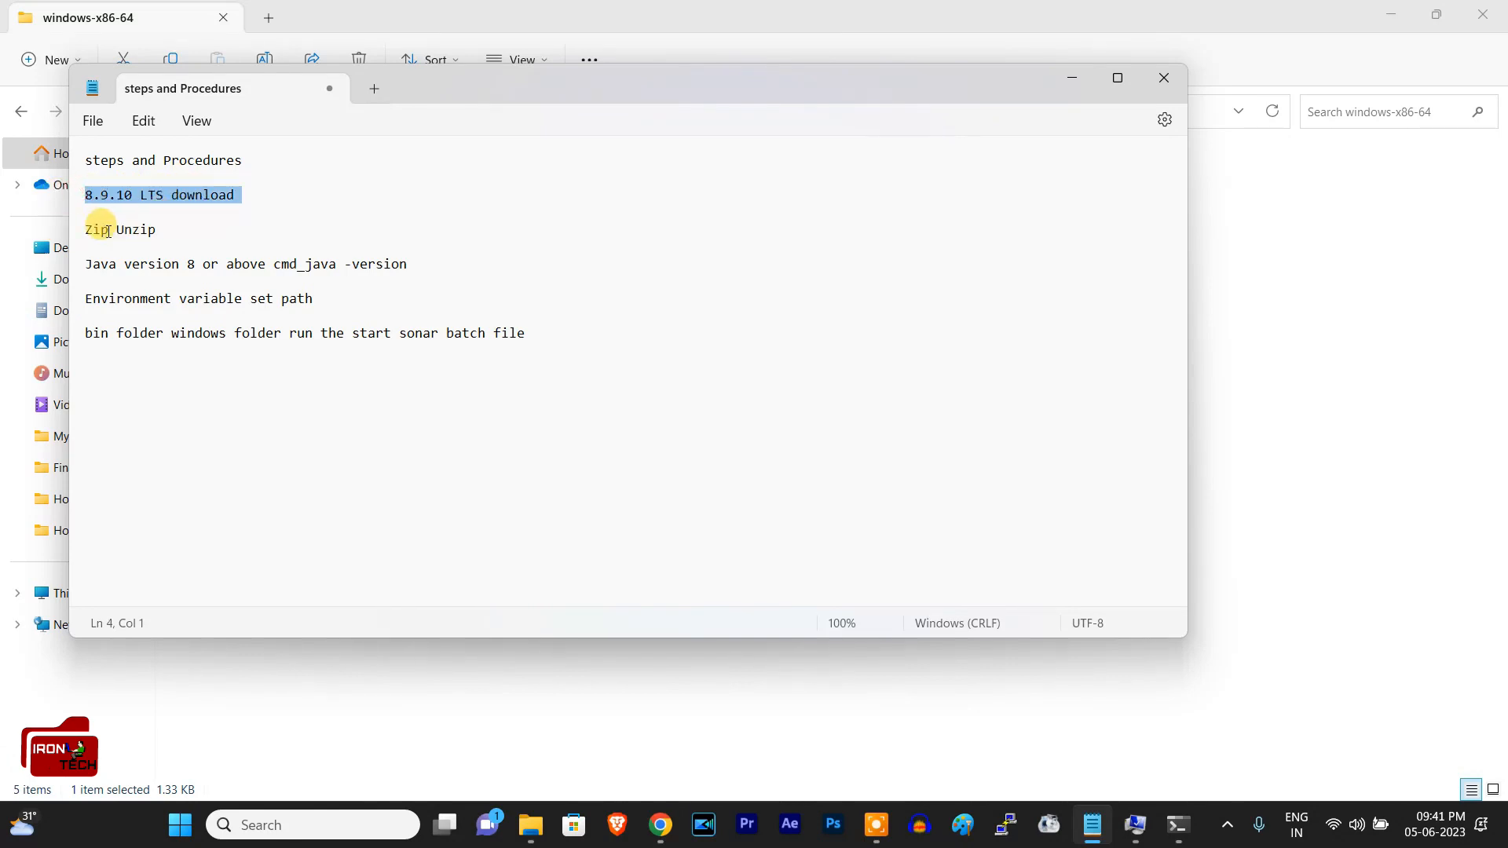
left_click(147, 230)
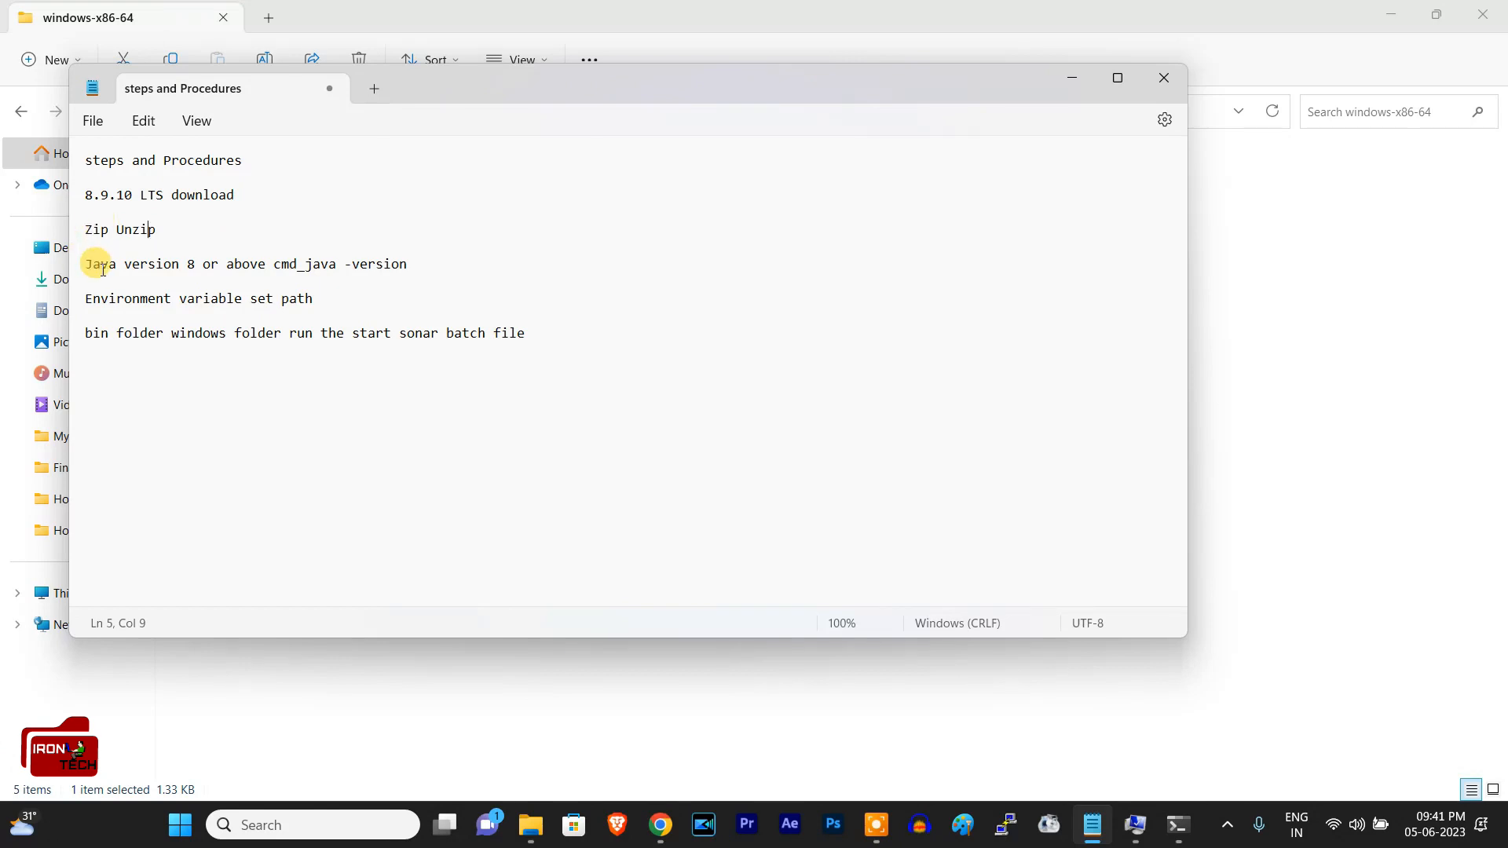
left_click_drag(85, 264, 447, 266)
left_click(188, 264)
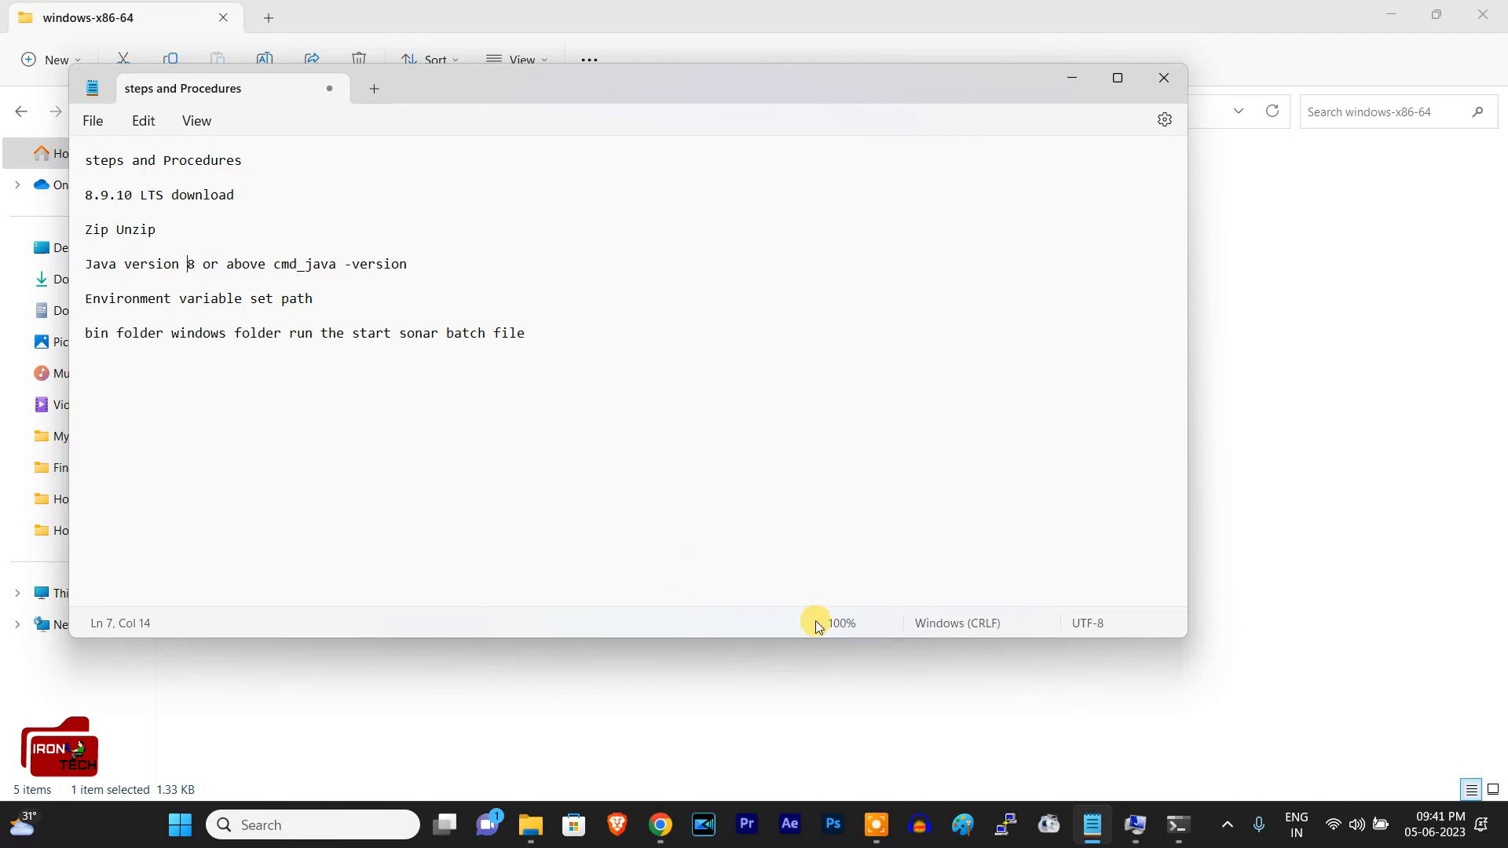
Step: Close the leftover System Properties window, check the startup log in the SonarQube console and minimize the console
left_click(1134, 820)
left_click(395, 607)
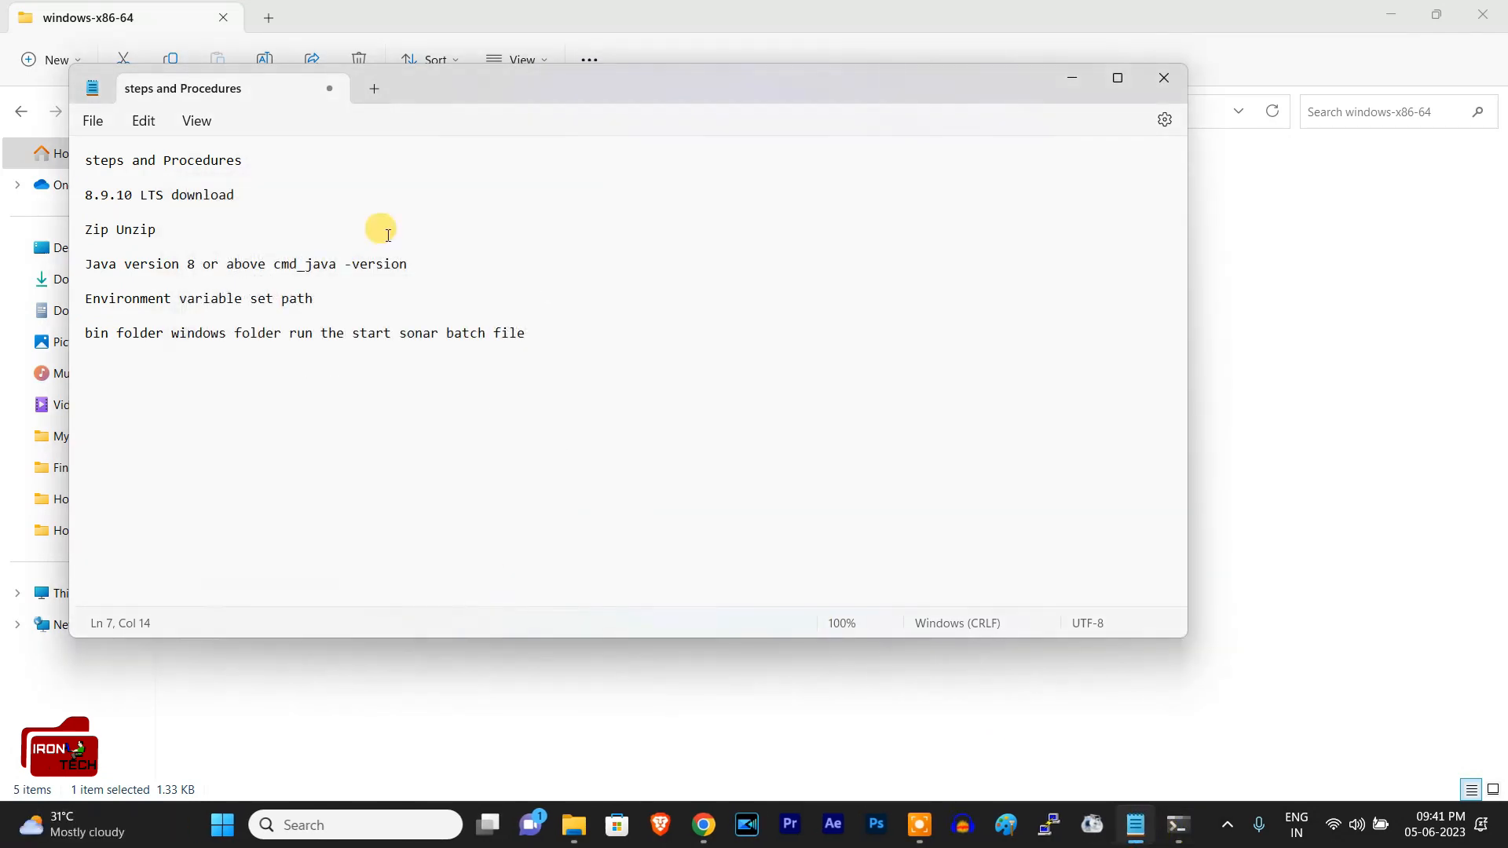
left_click(1177, 825)
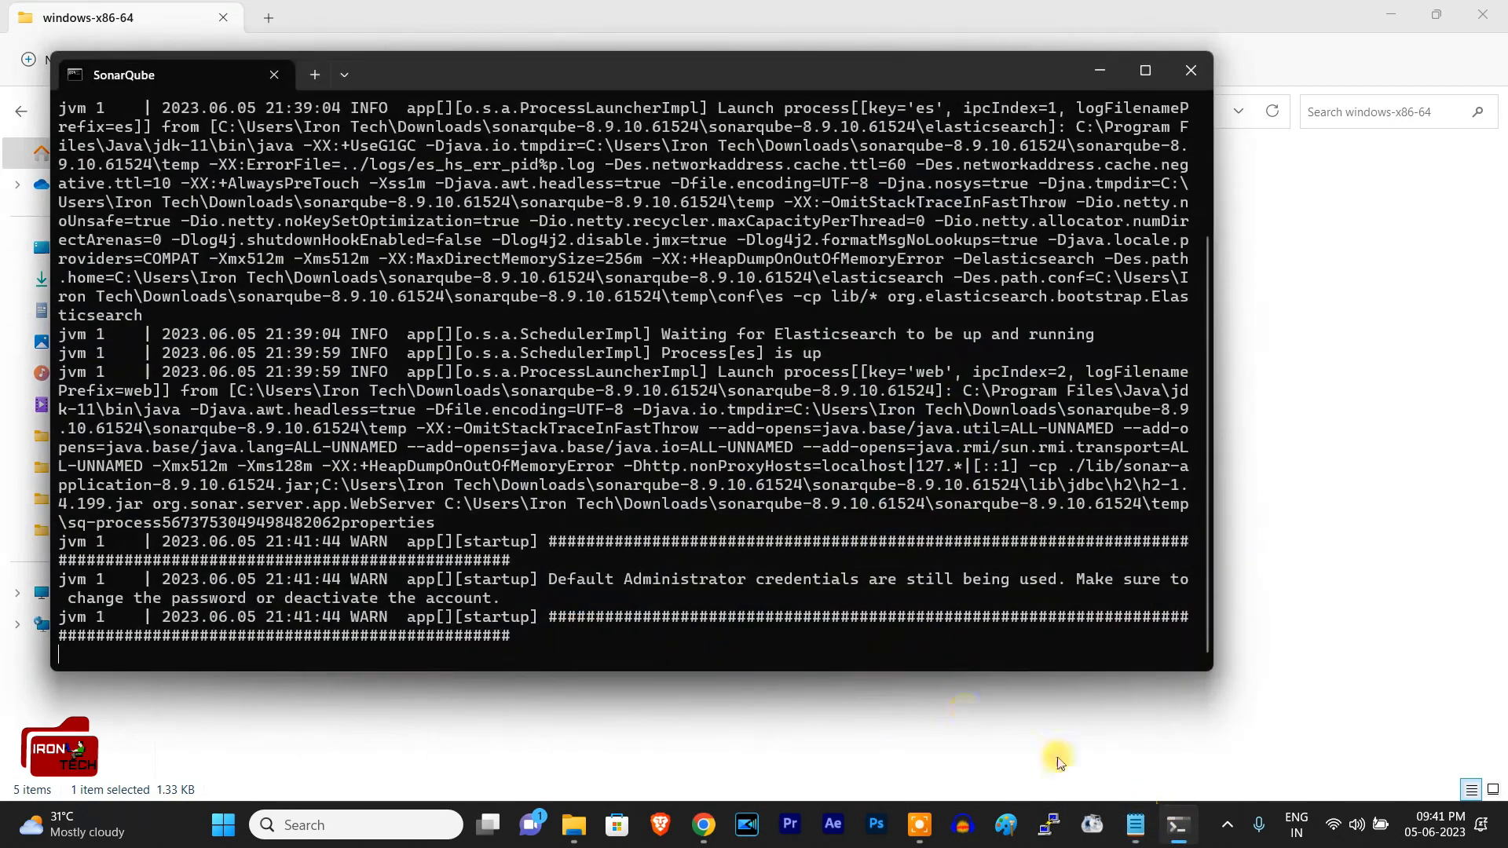
left_click(1103, 73)
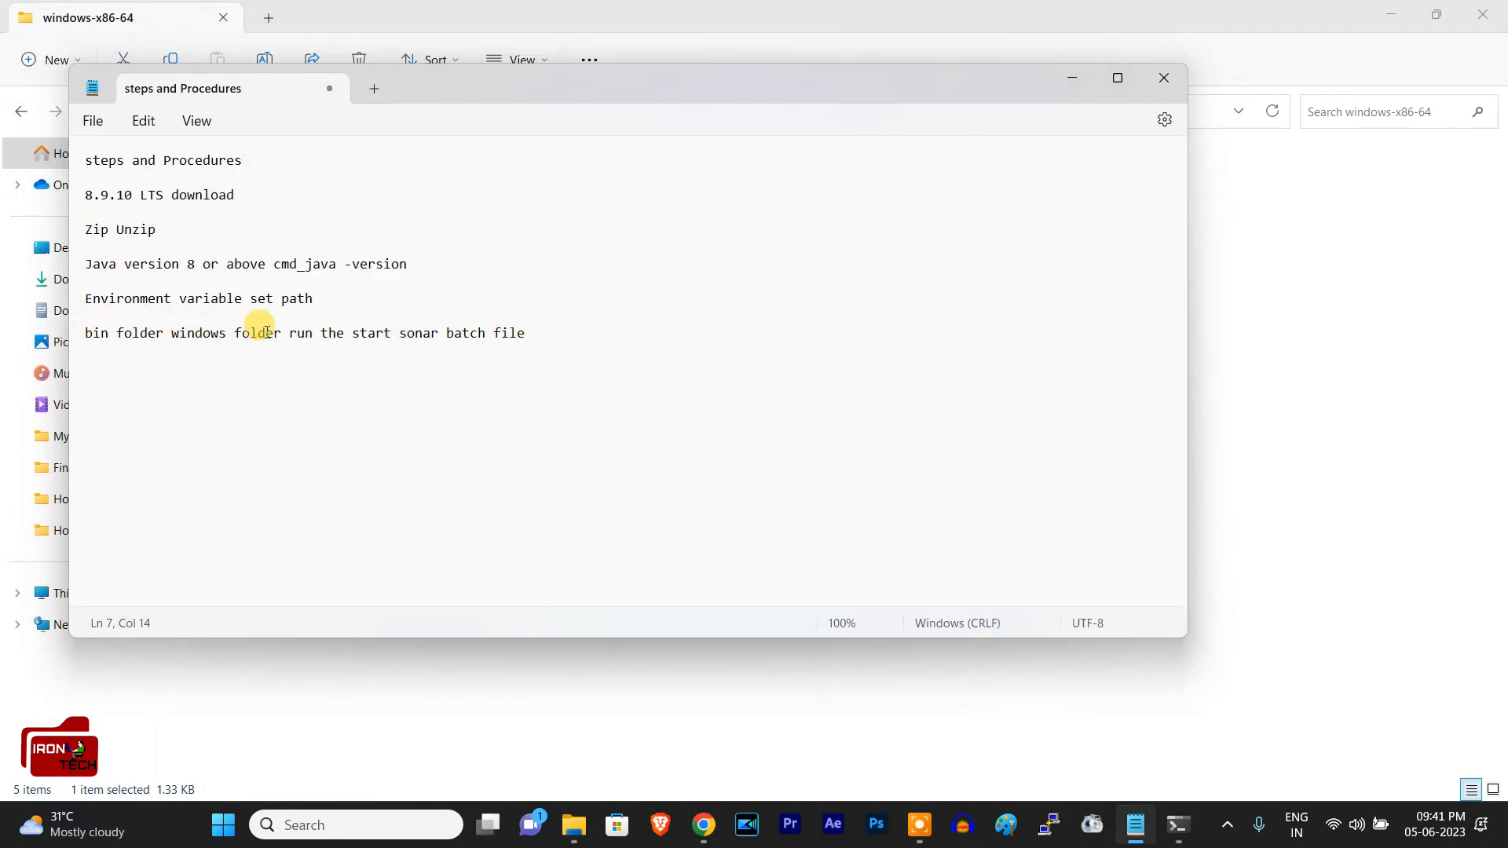
left_click(546, 336)
key("Return")
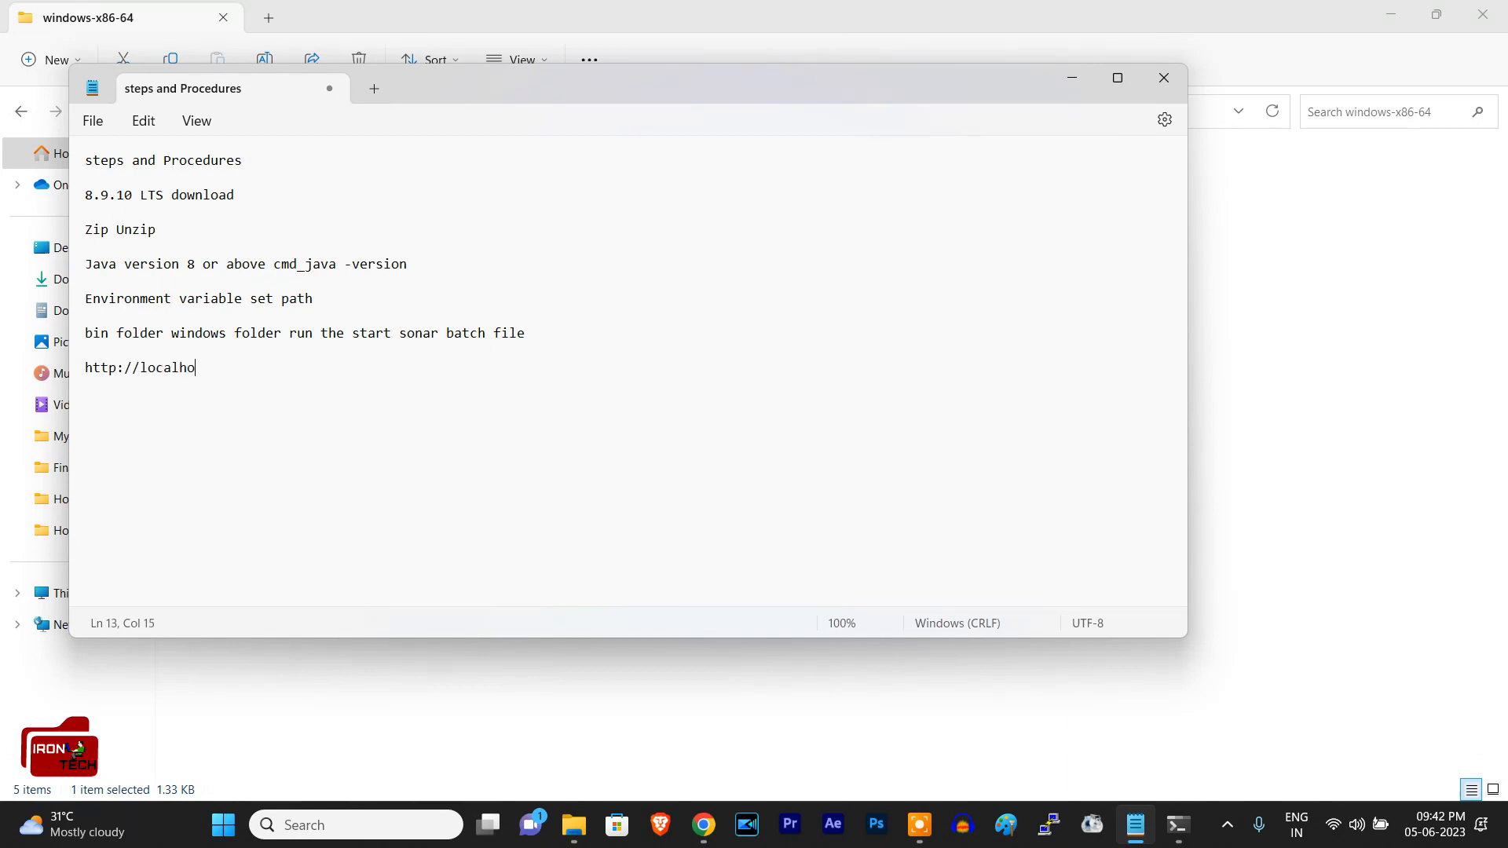
key("ctrl+Home")
left_click(326, 361)
type("90")
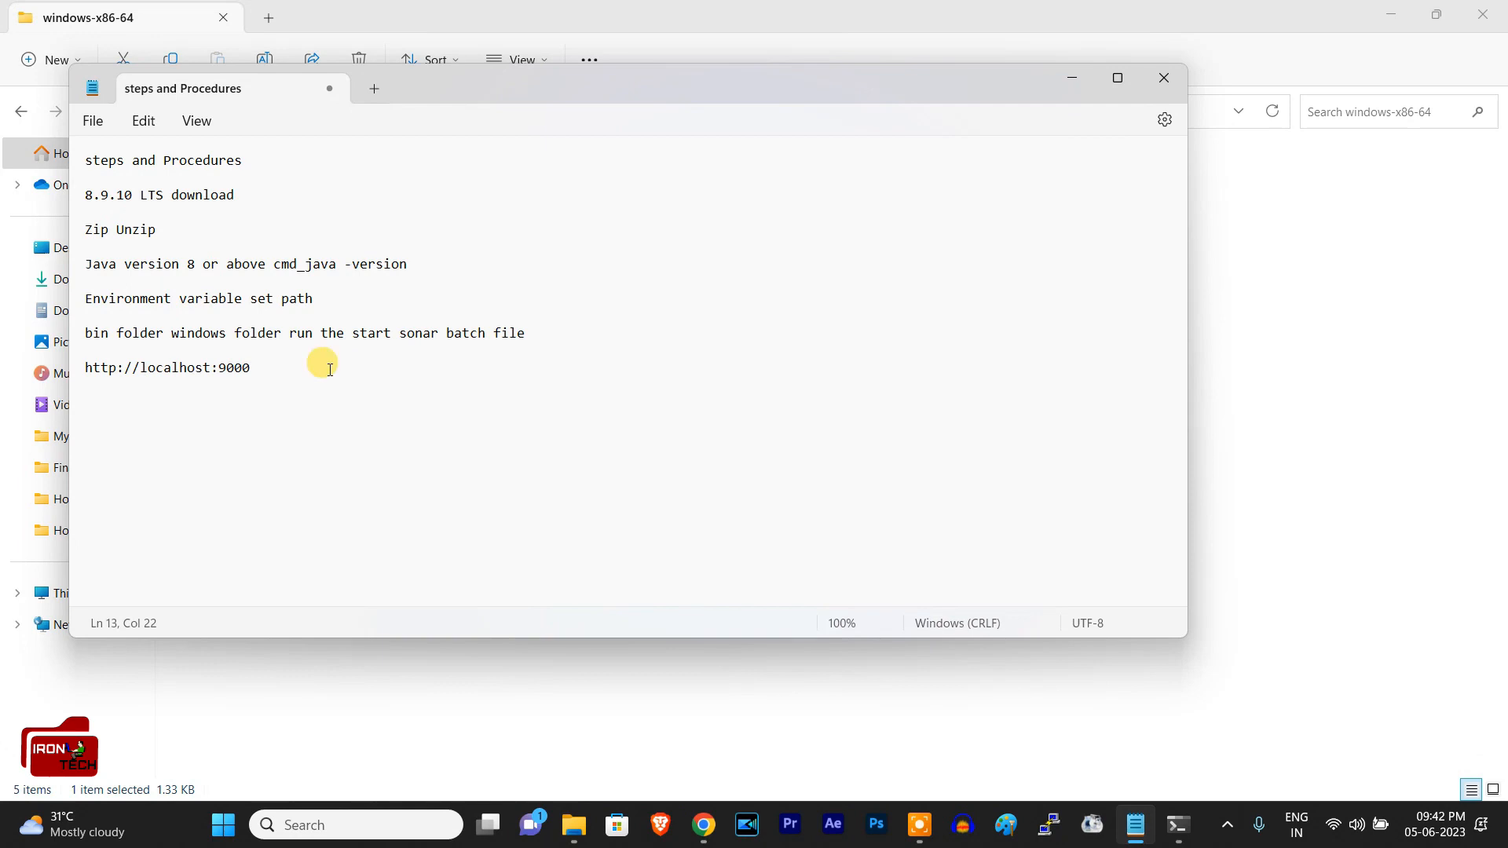
left_click_drag(209, 367, 92, 368)
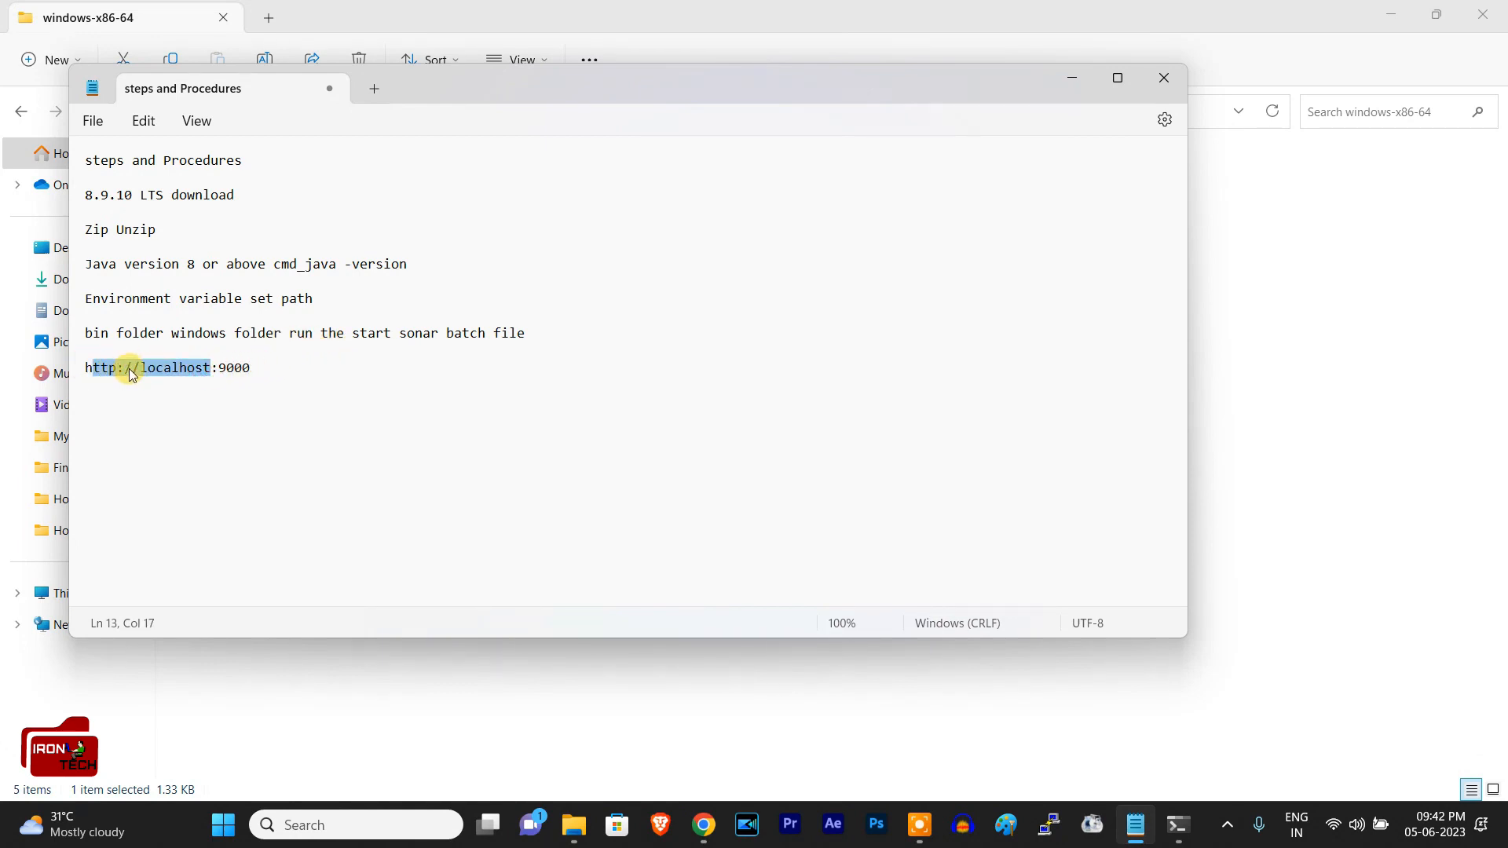
left_click(206, 367)
left_click_drag(210, 369, 91, 372)
left_click(187, 367)
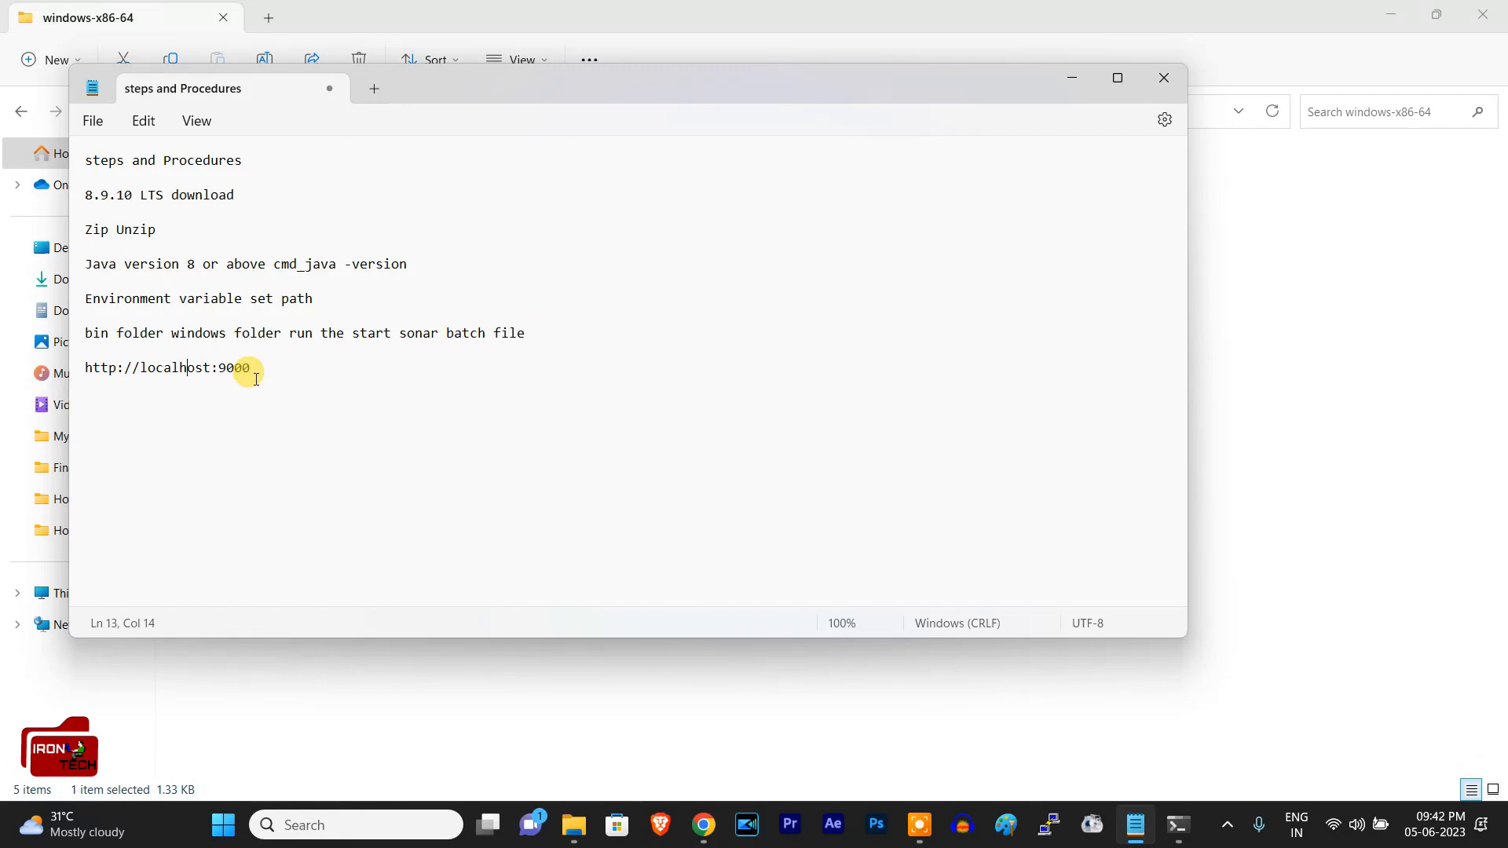
Step: Open a Command Prompt window and run ipconfig to list the PC's network addresses
key("super+r")
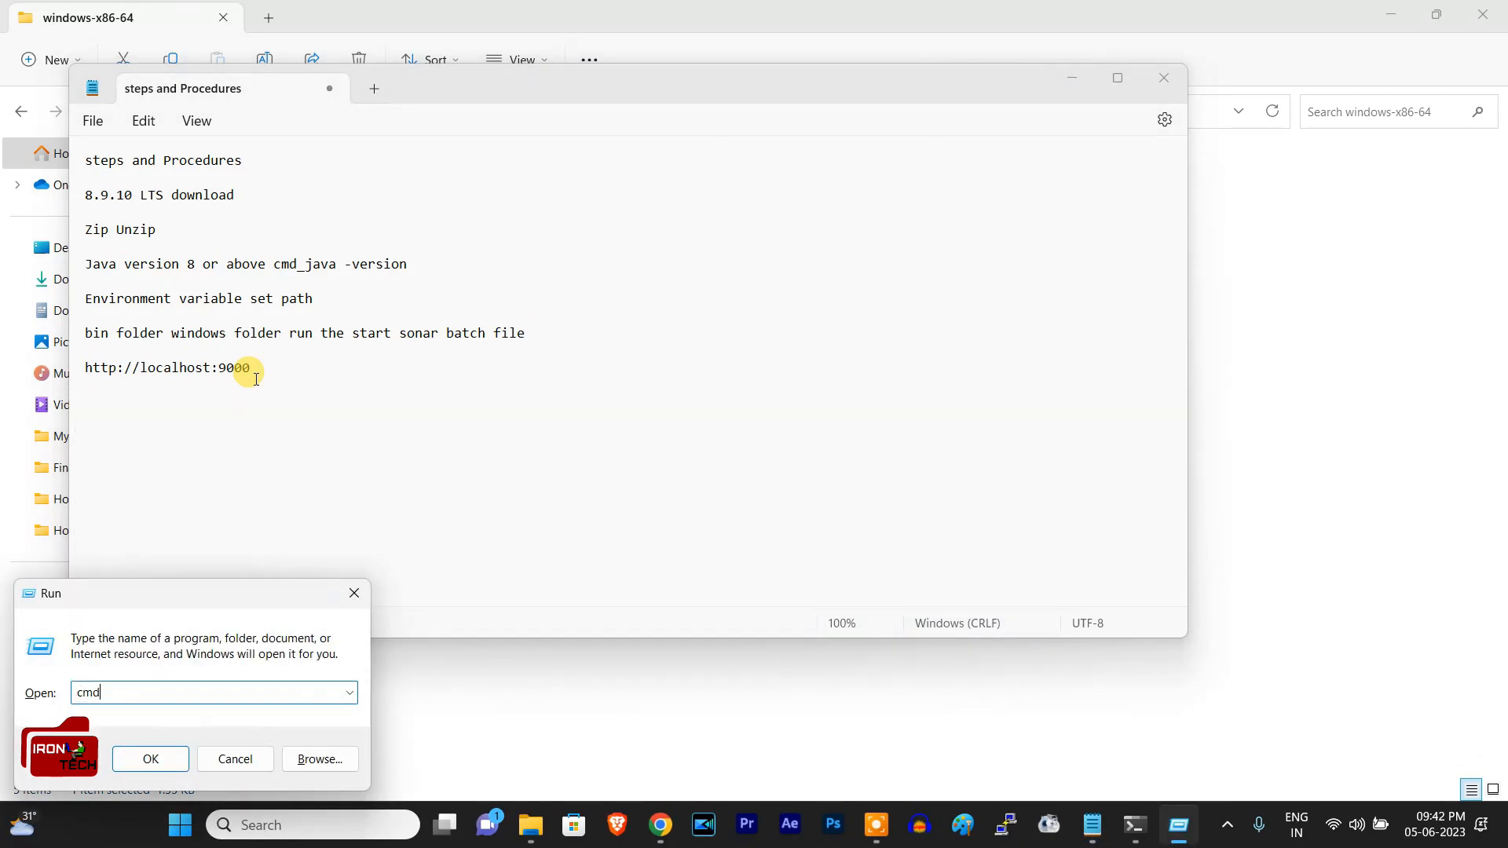
key("Return")
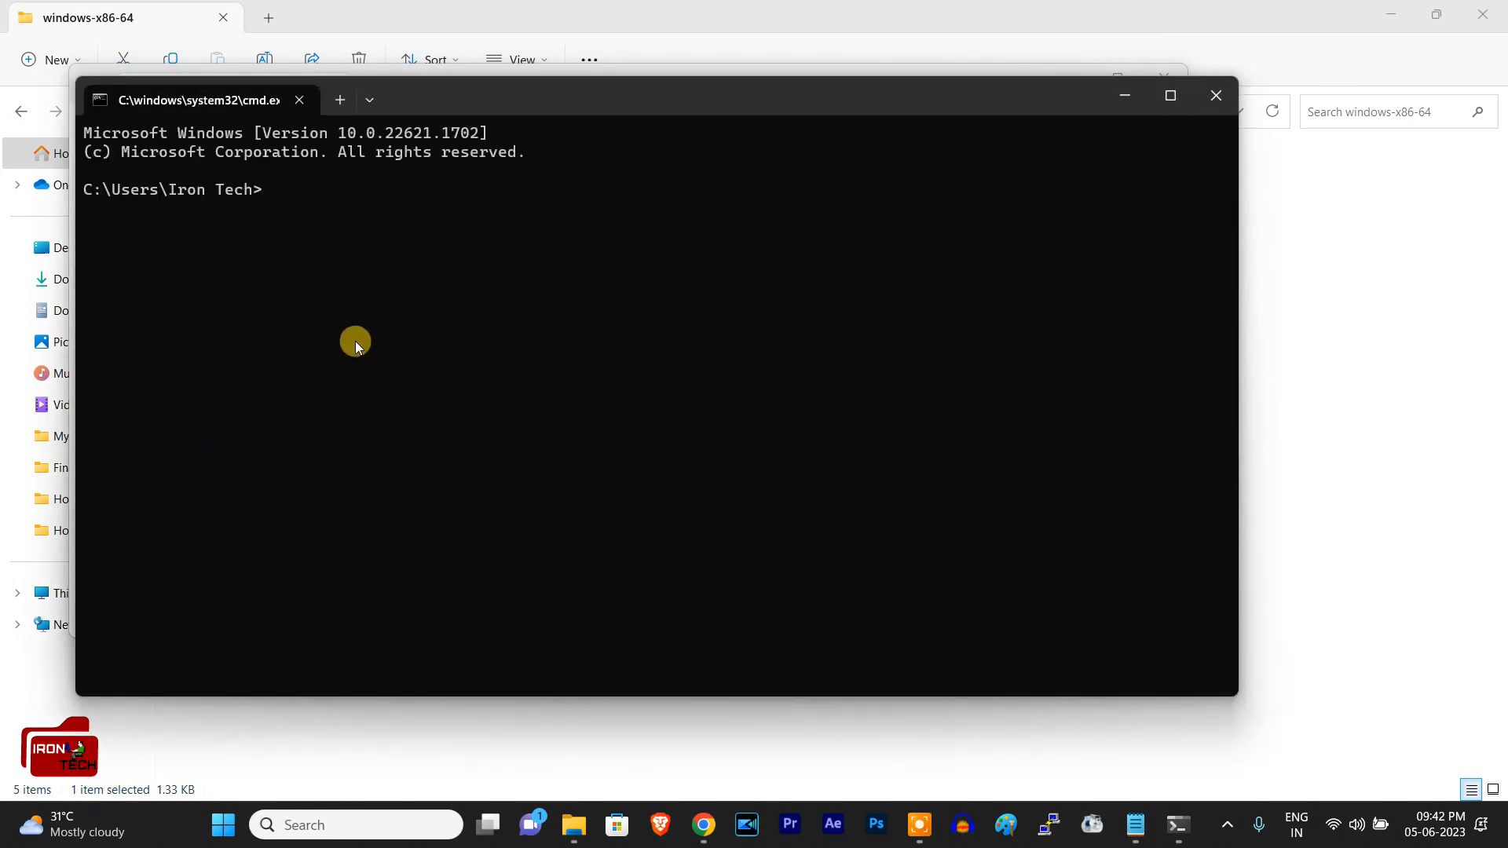
type("ipconfig")
key("Return")
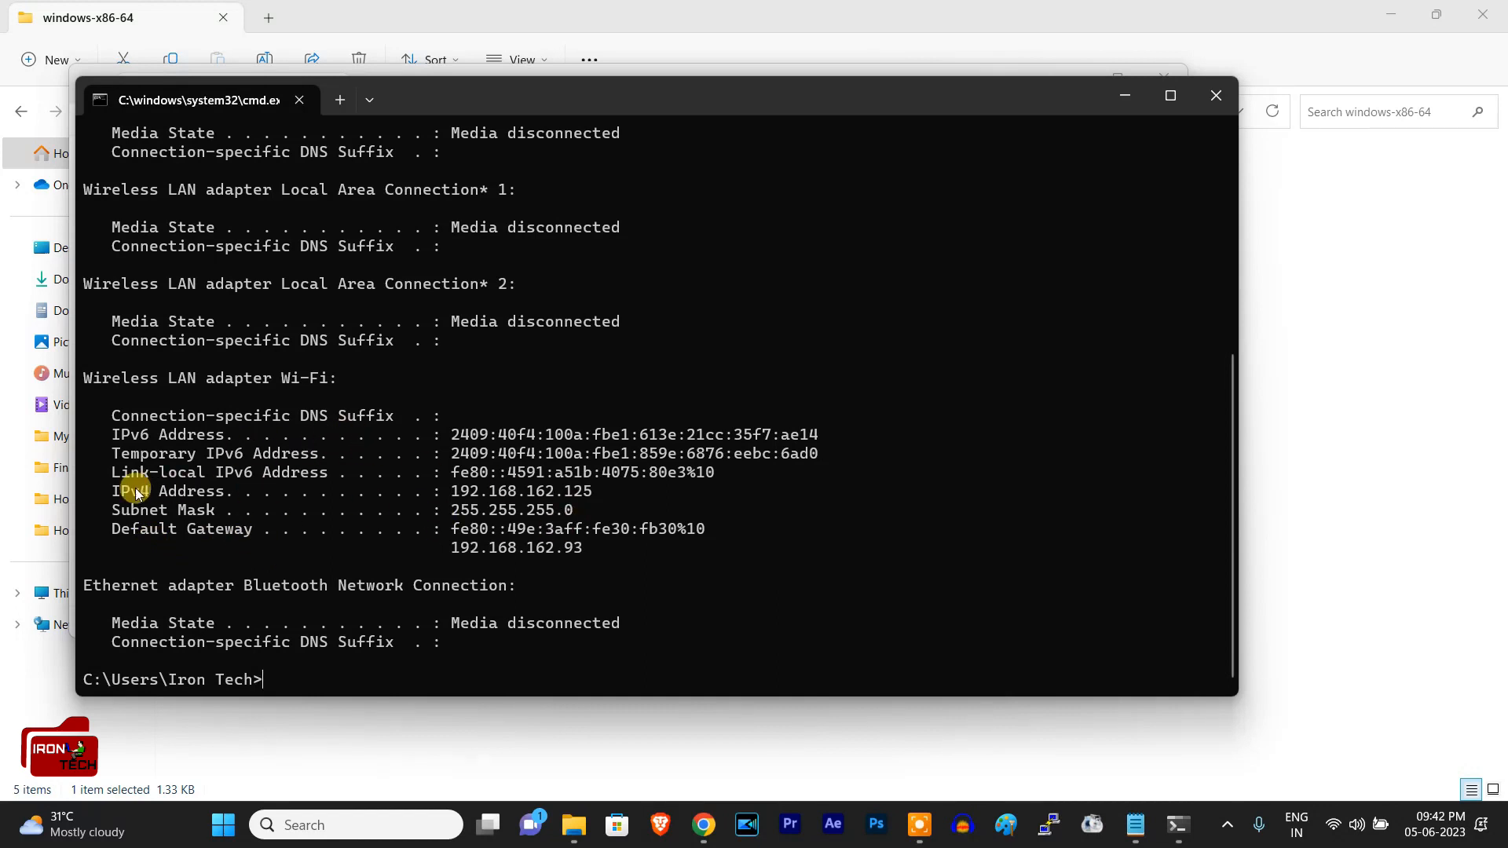
left_click_drag(103, 489, 607, 484)
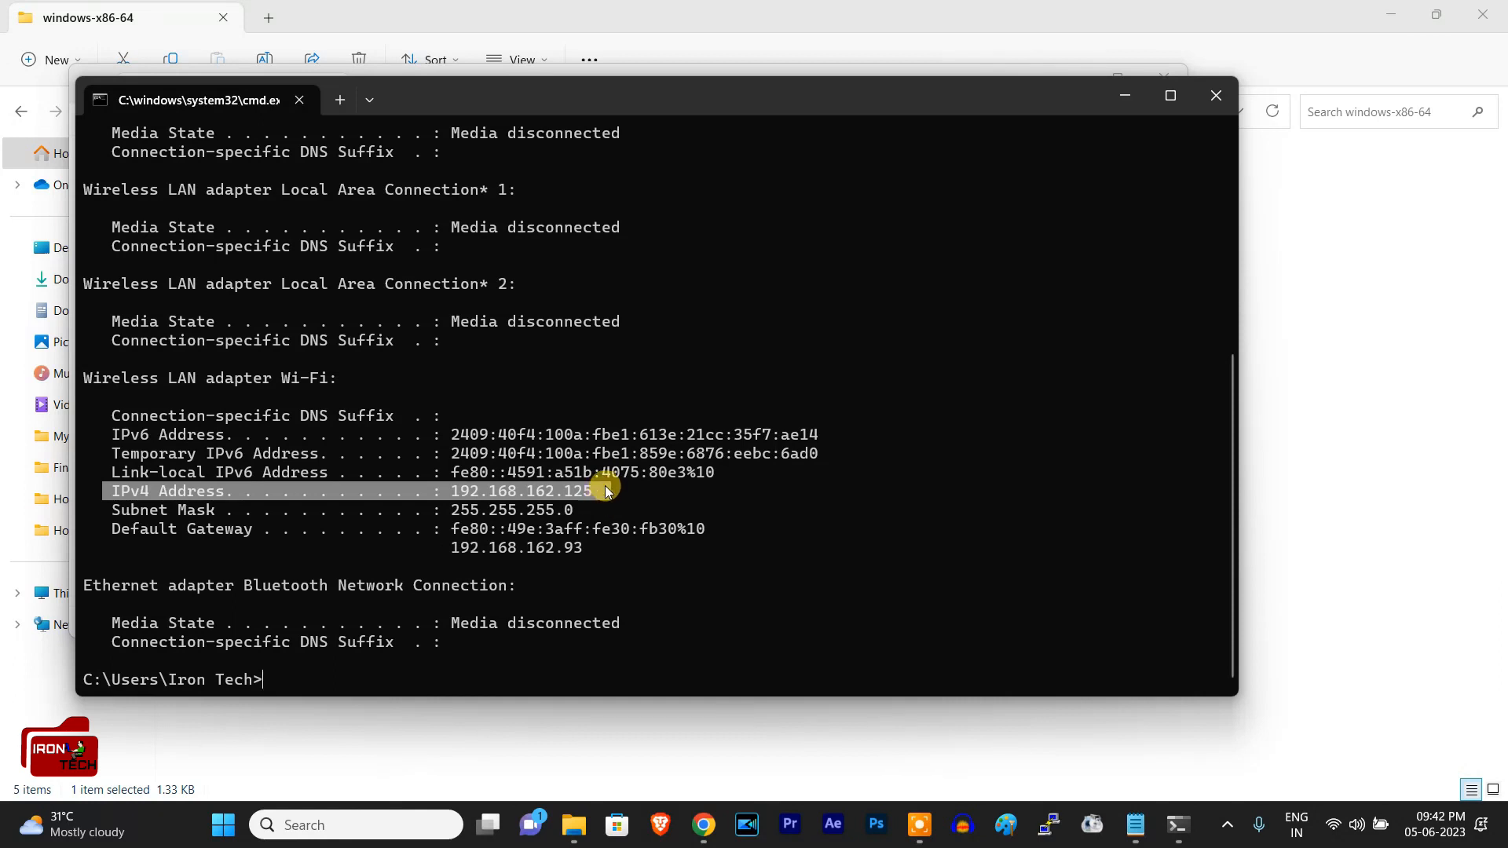
left_click_drag(592, 491, 509, 491)
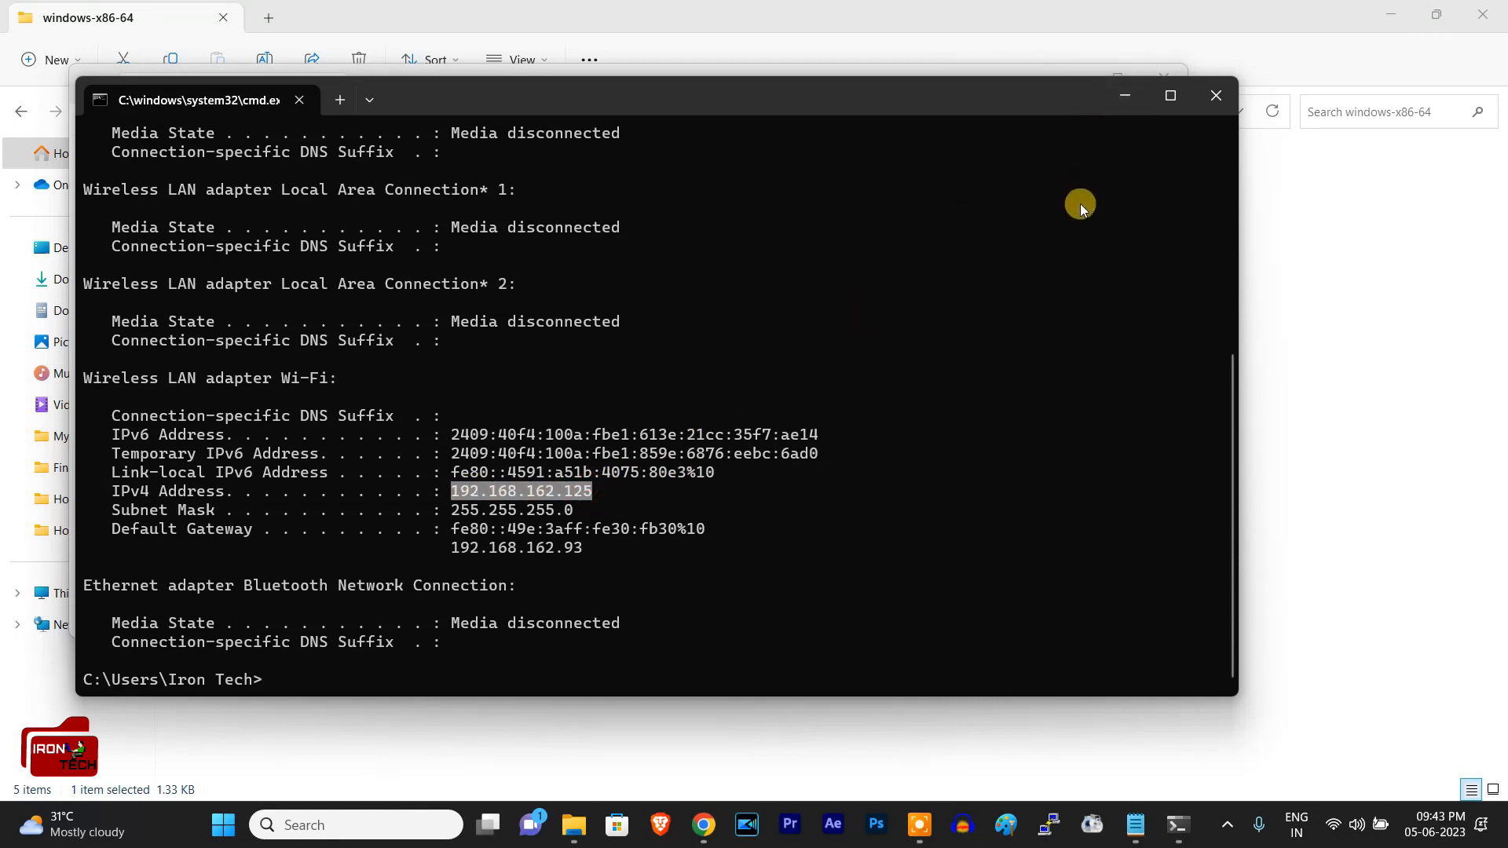
key("ctrl+c")
left_click(1138, 101)
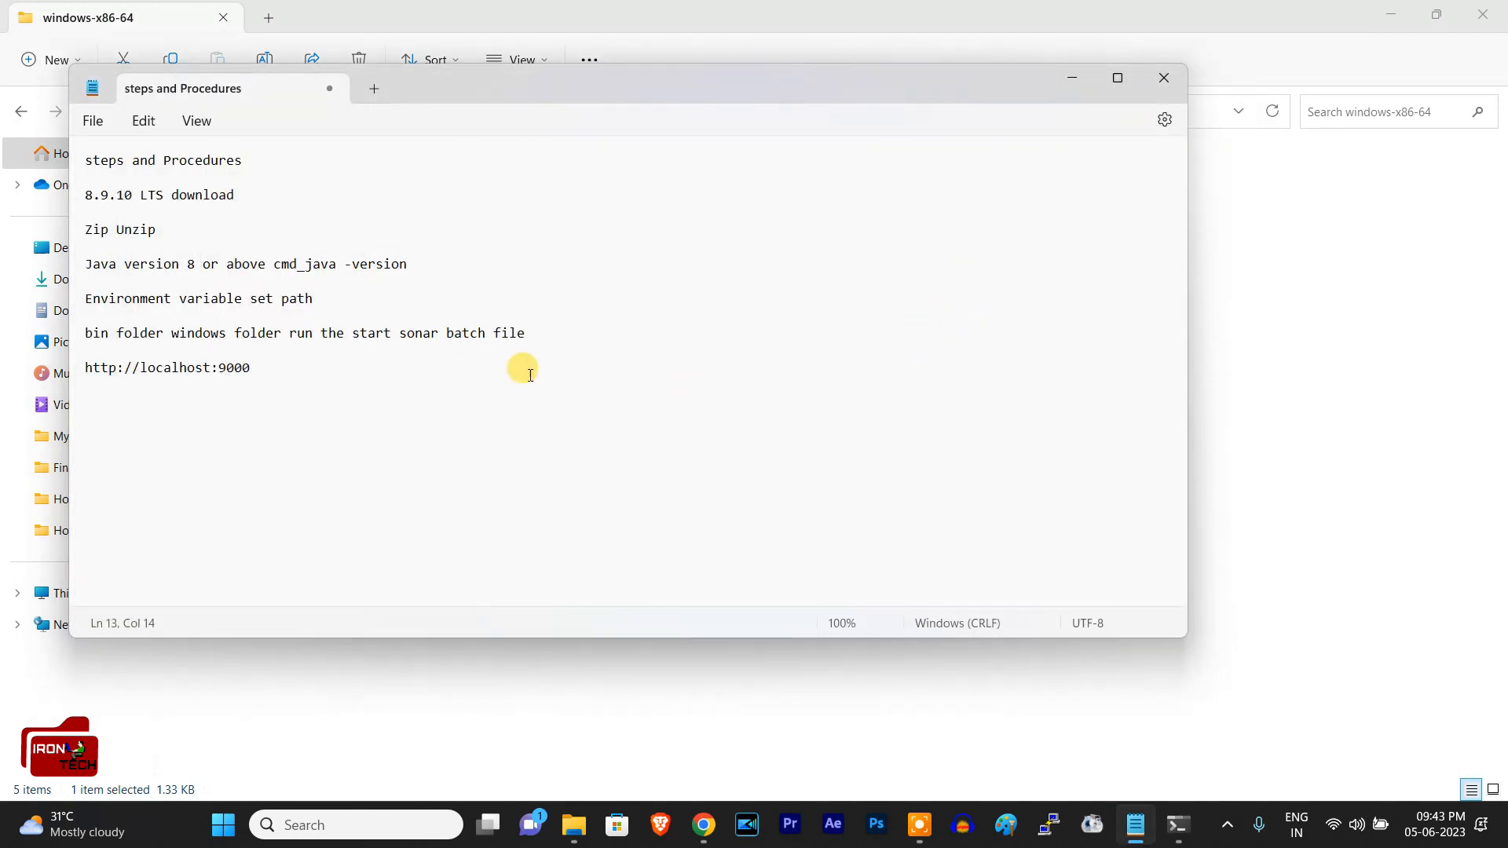
left_click(267, 367)
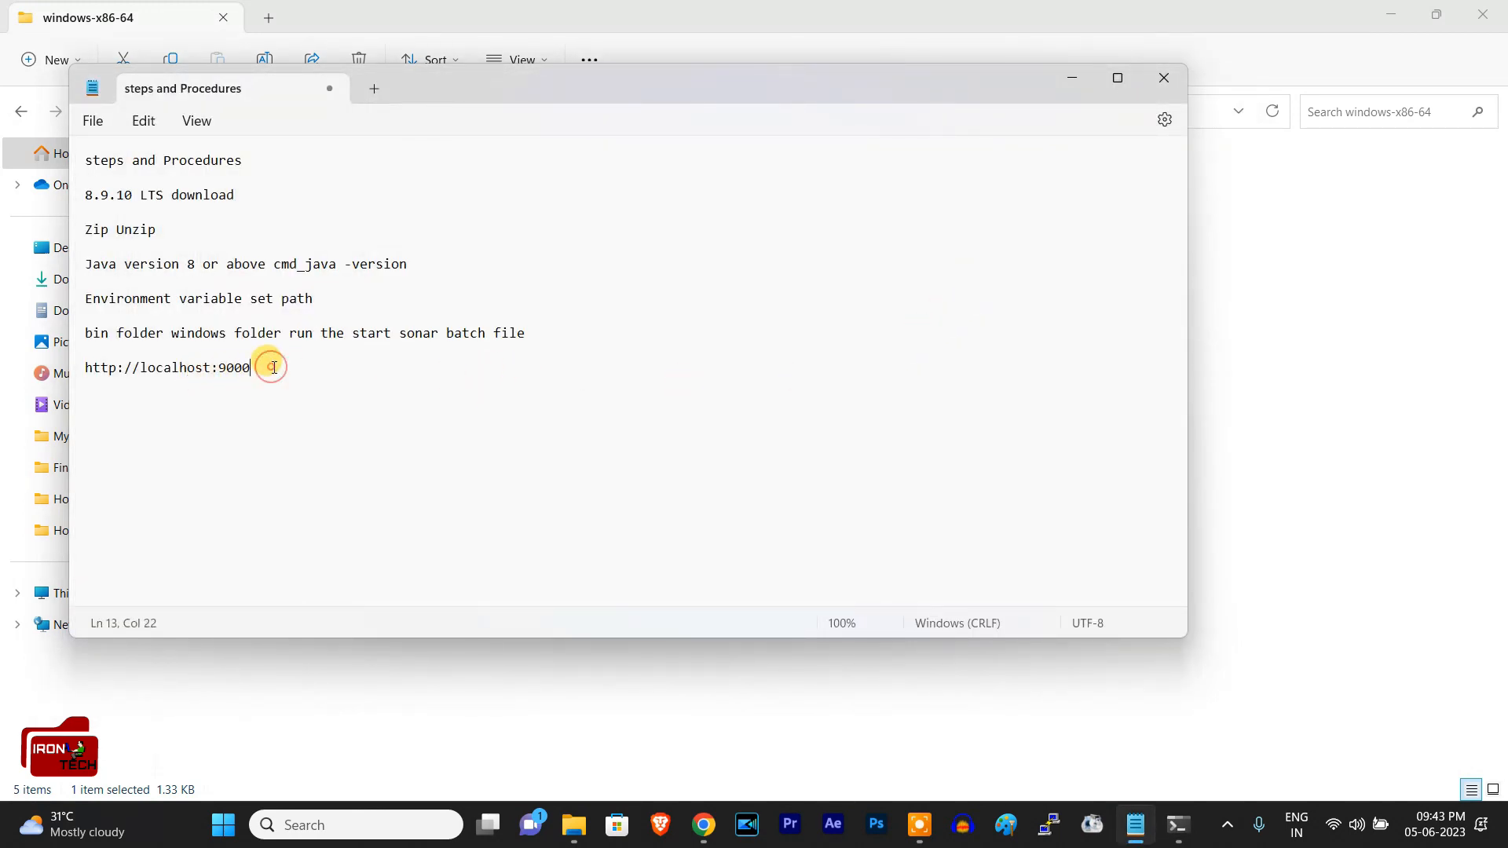
key("ctrl+v")
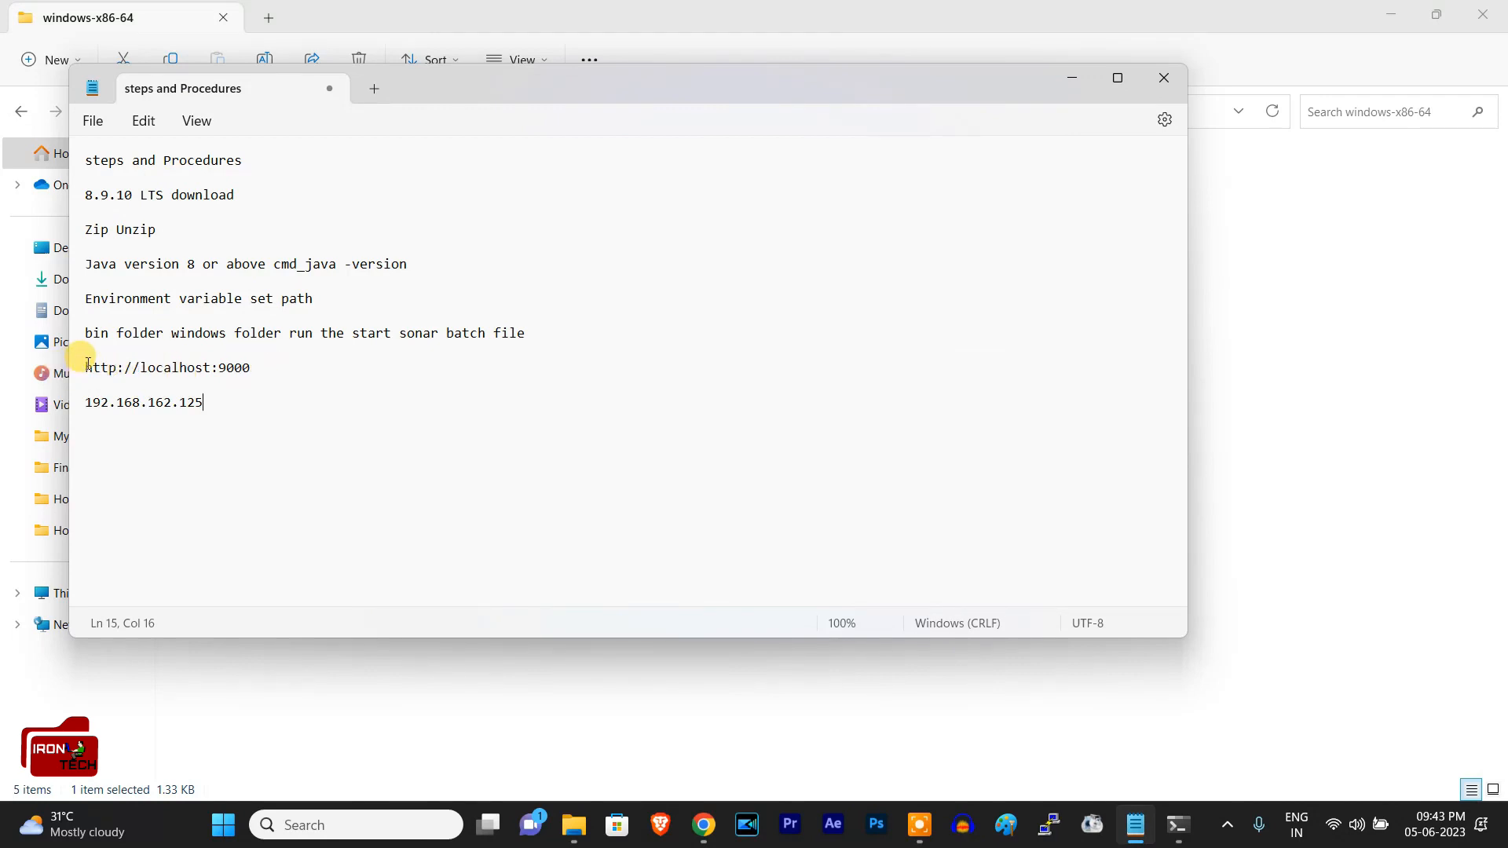
double_click(253, 367)
left_click_drag(182, 368, 78, 408)
key("ctrl+c")
left_click(79, 402)
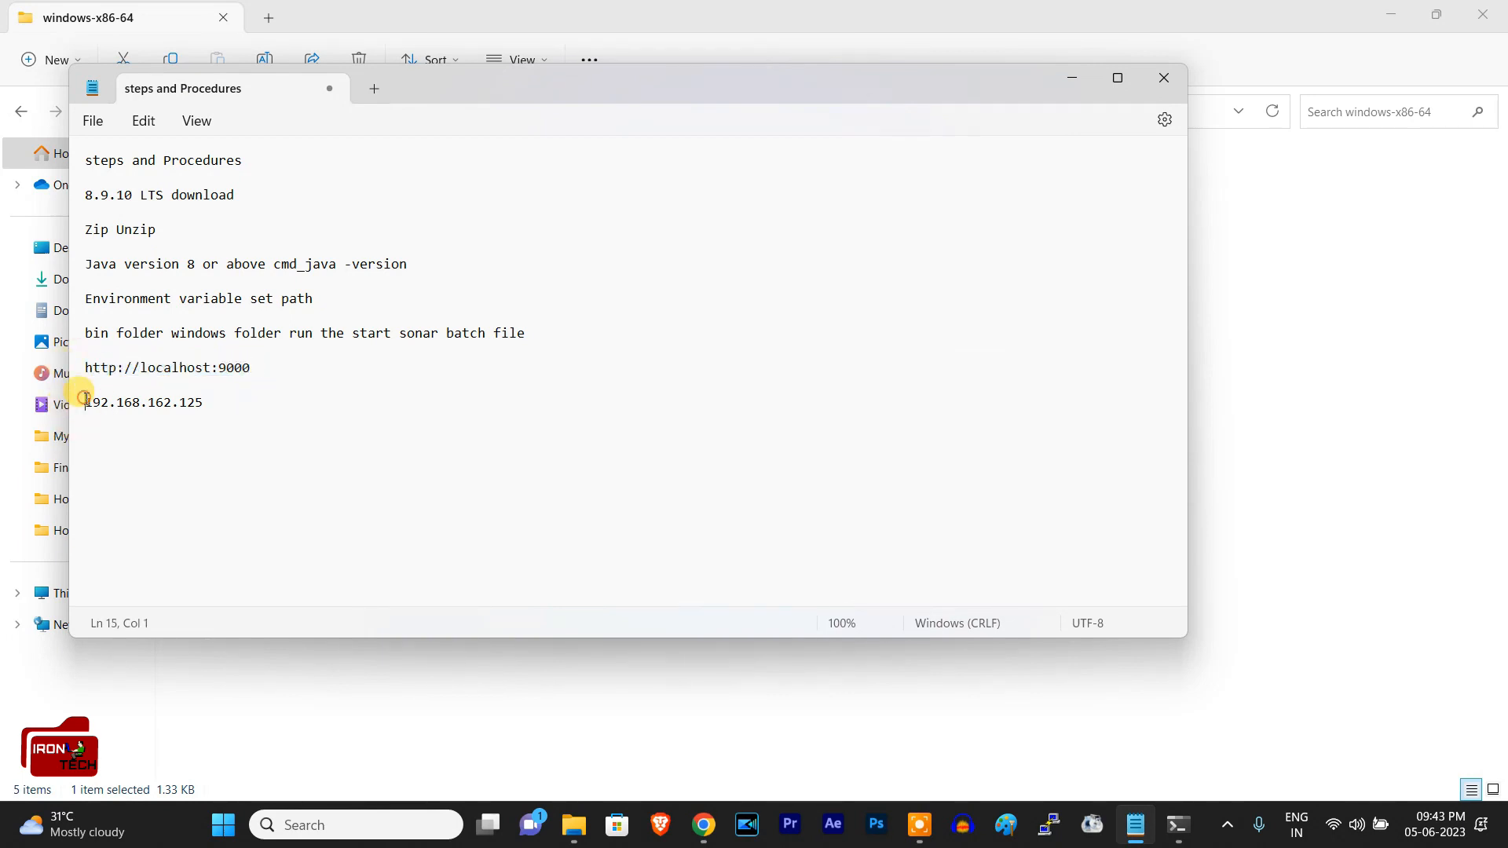
key("ctrl+v")
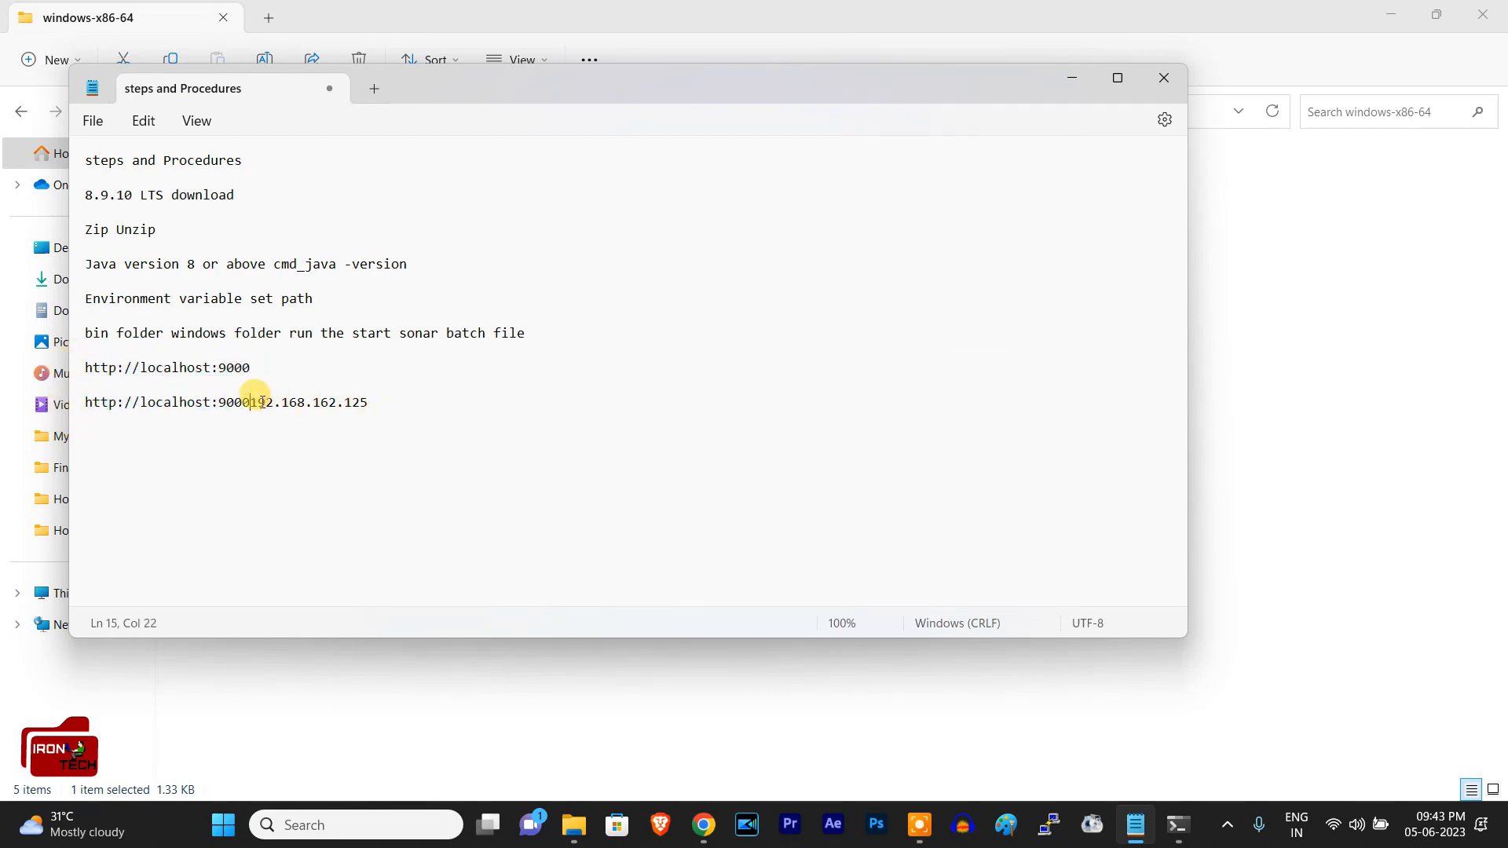
left_click_drag(250, 402, 403, 400)
key("BackSpace")
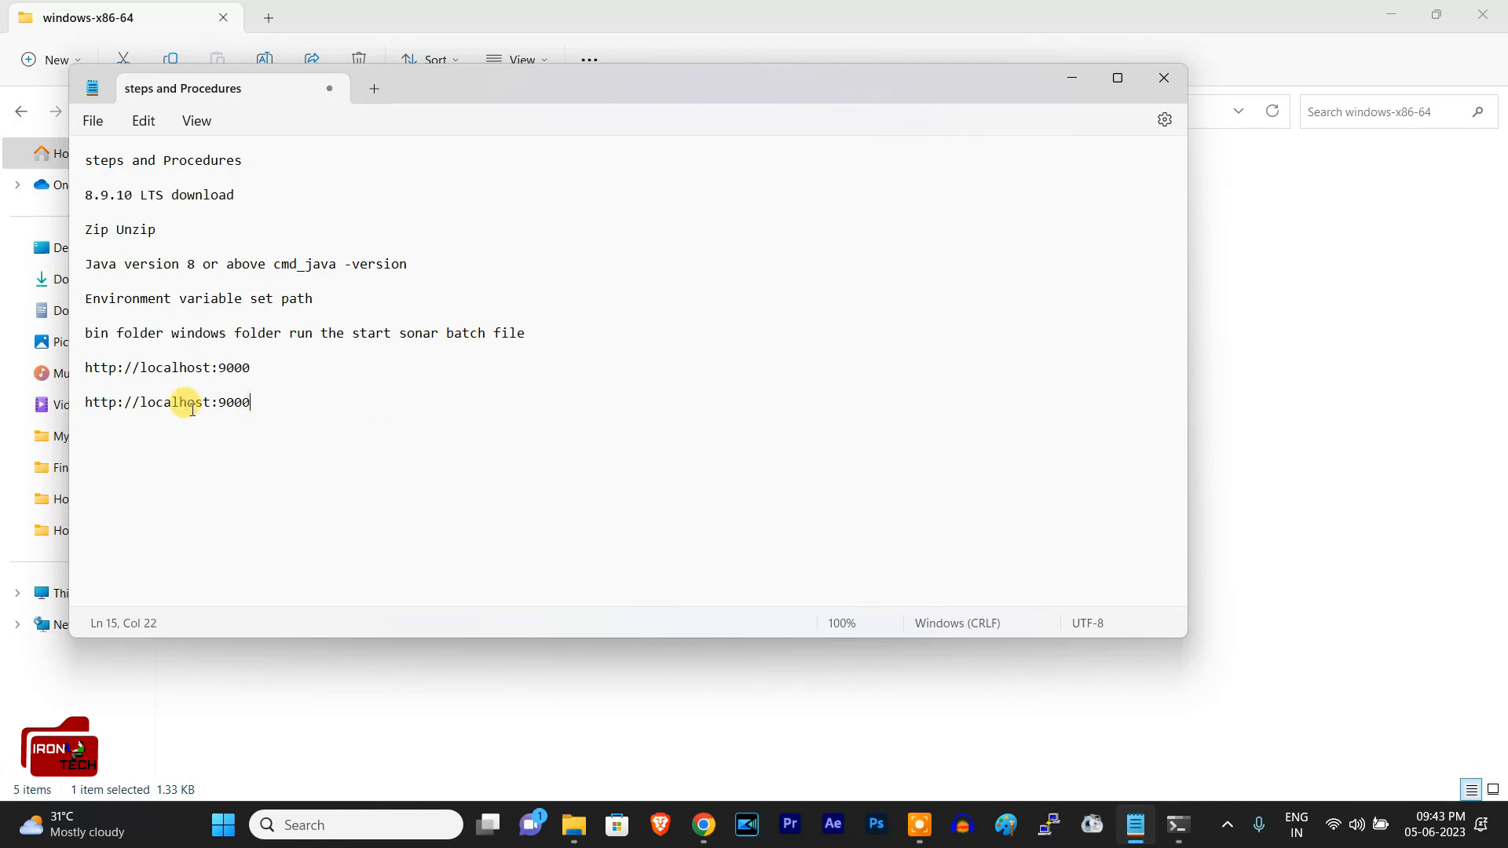
left_click_drag(209, 402, 148, 408)
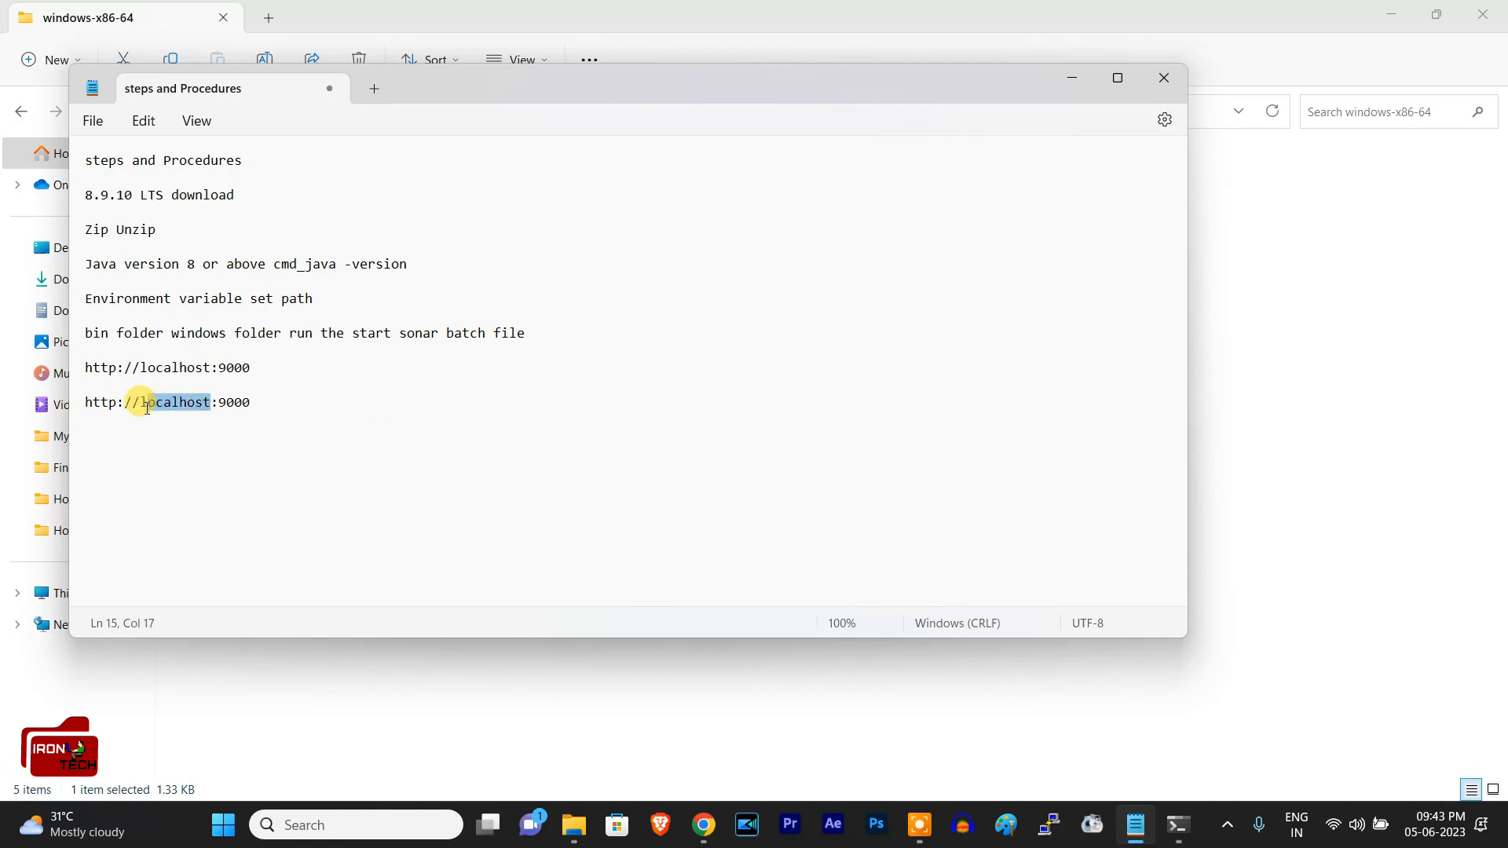
key("ctrl+v")
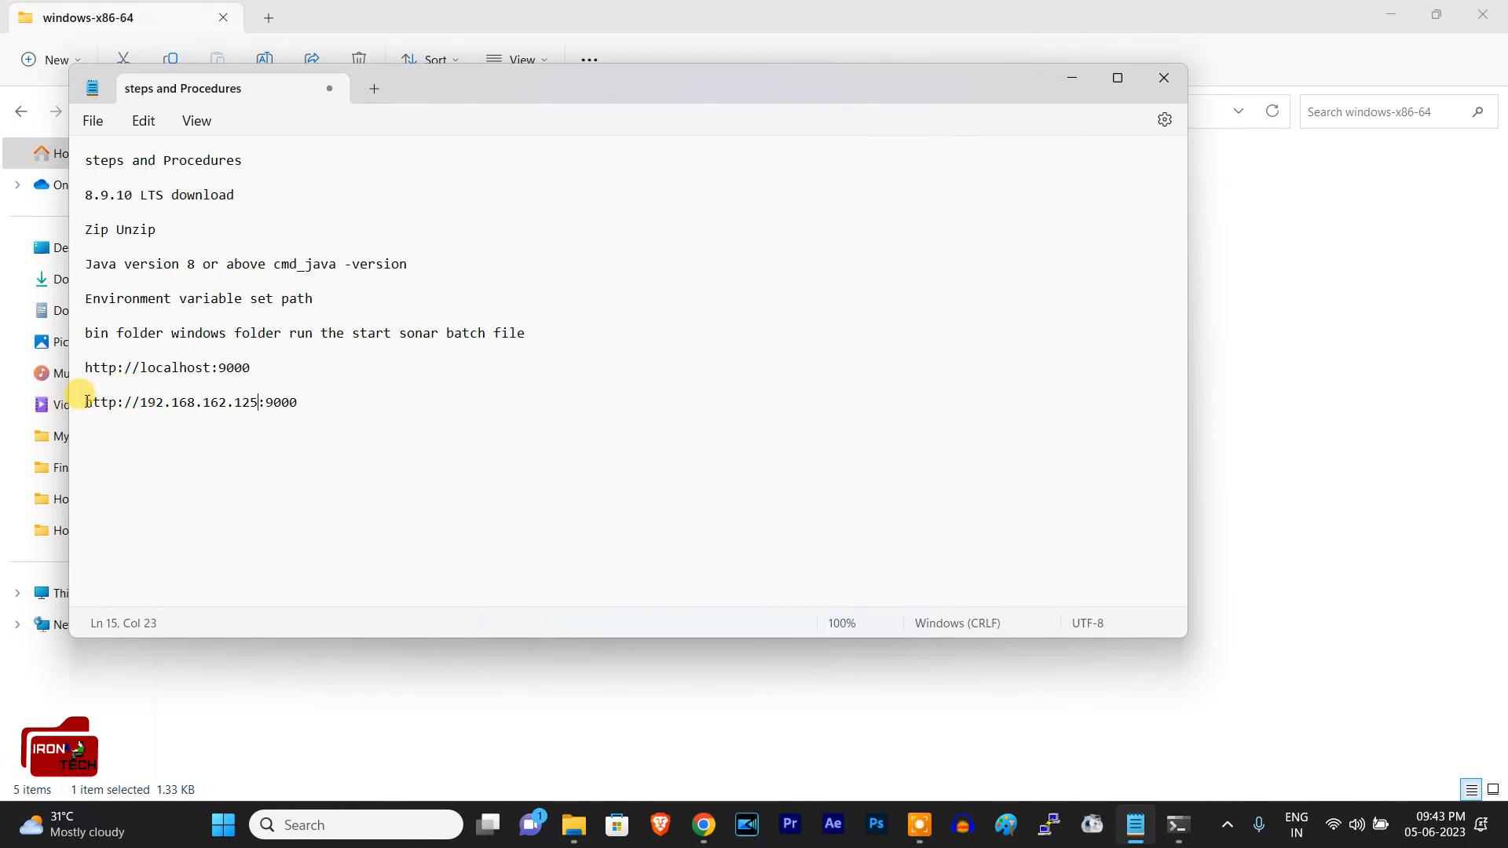
Step: Review the IP-based and localhost server addresses at the end of the note
triple_click(296, 396)
left_click(380, 448)
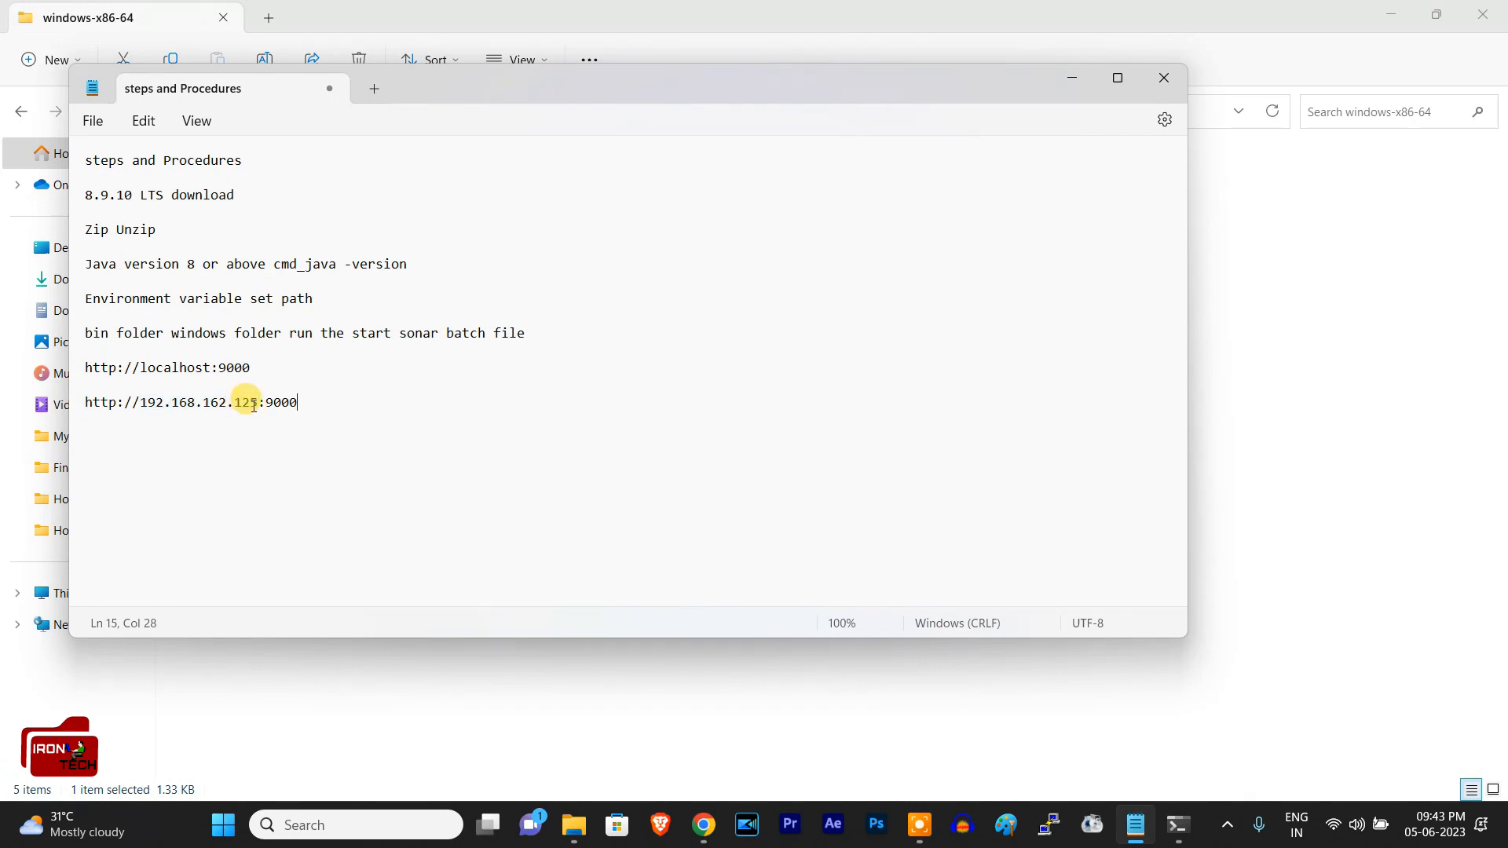
triple_click(81, 404)
left_click(91, 400)
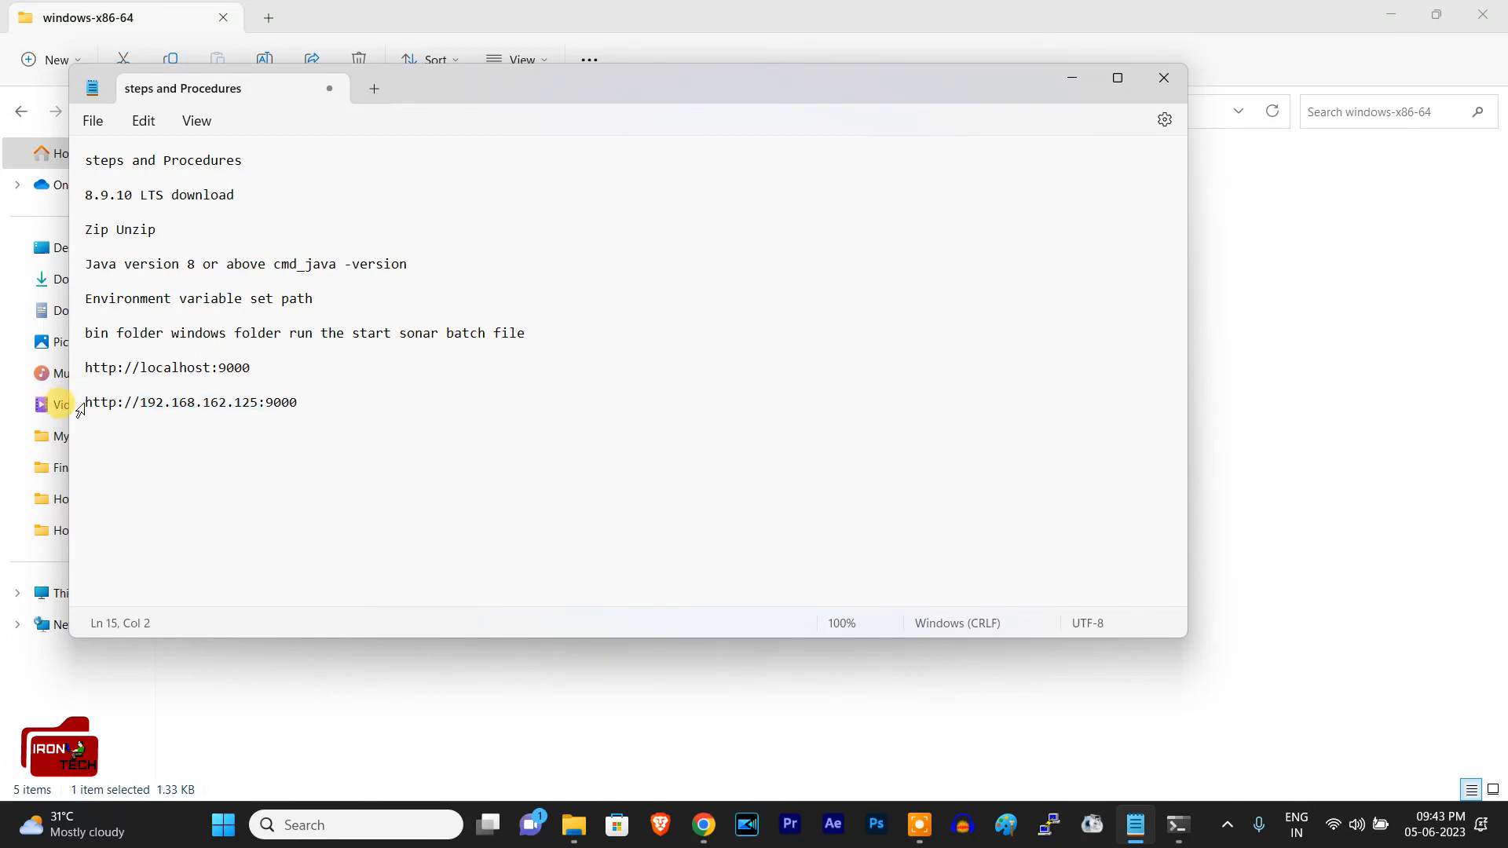
left_click_drag(258, 402, 145, 410)
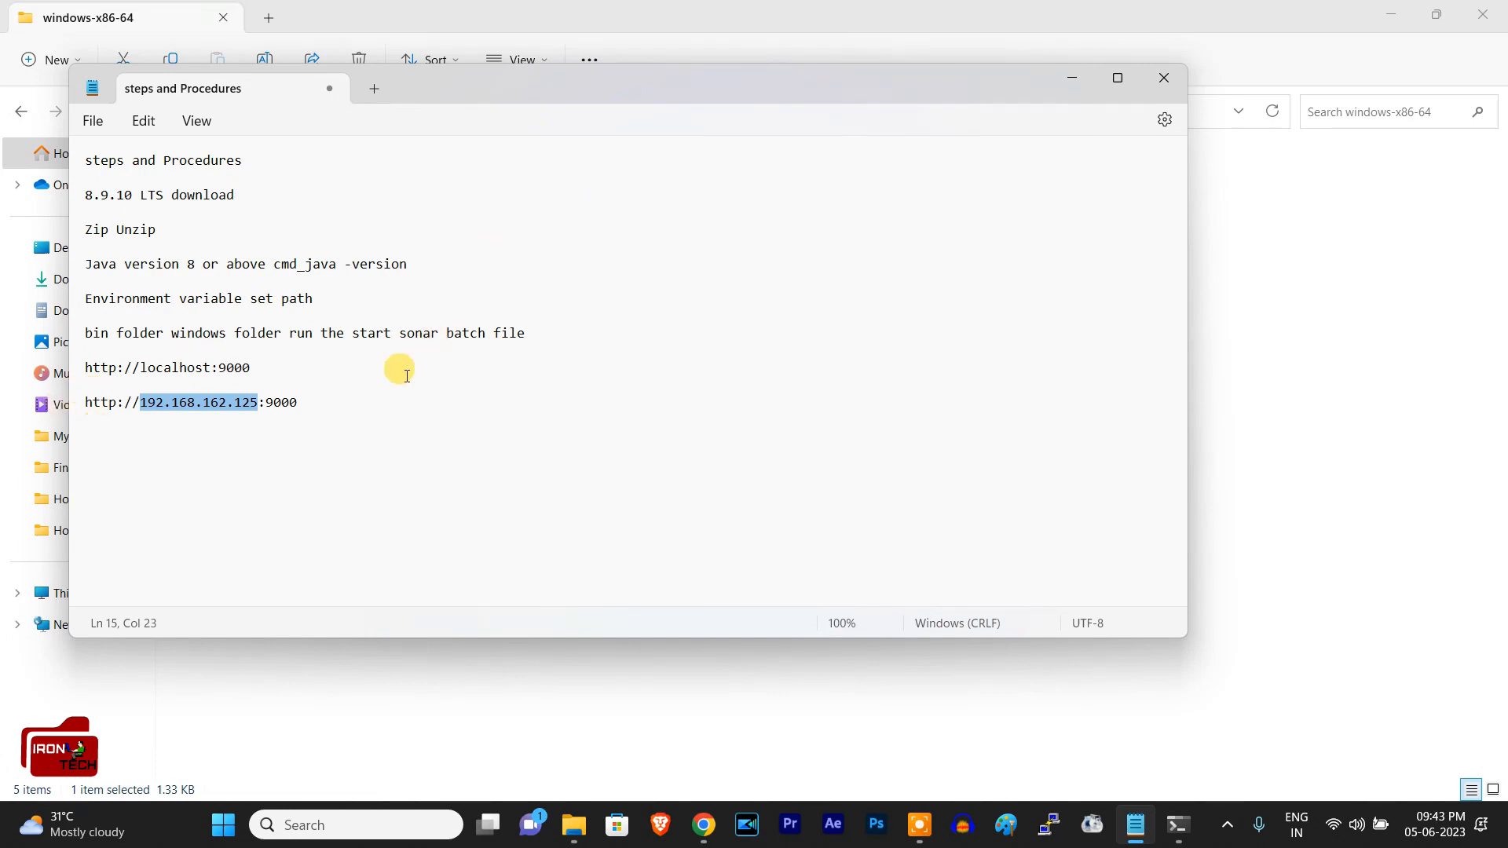
double_click(304, 396)
left_click_drag(237, 399, 87, 404)
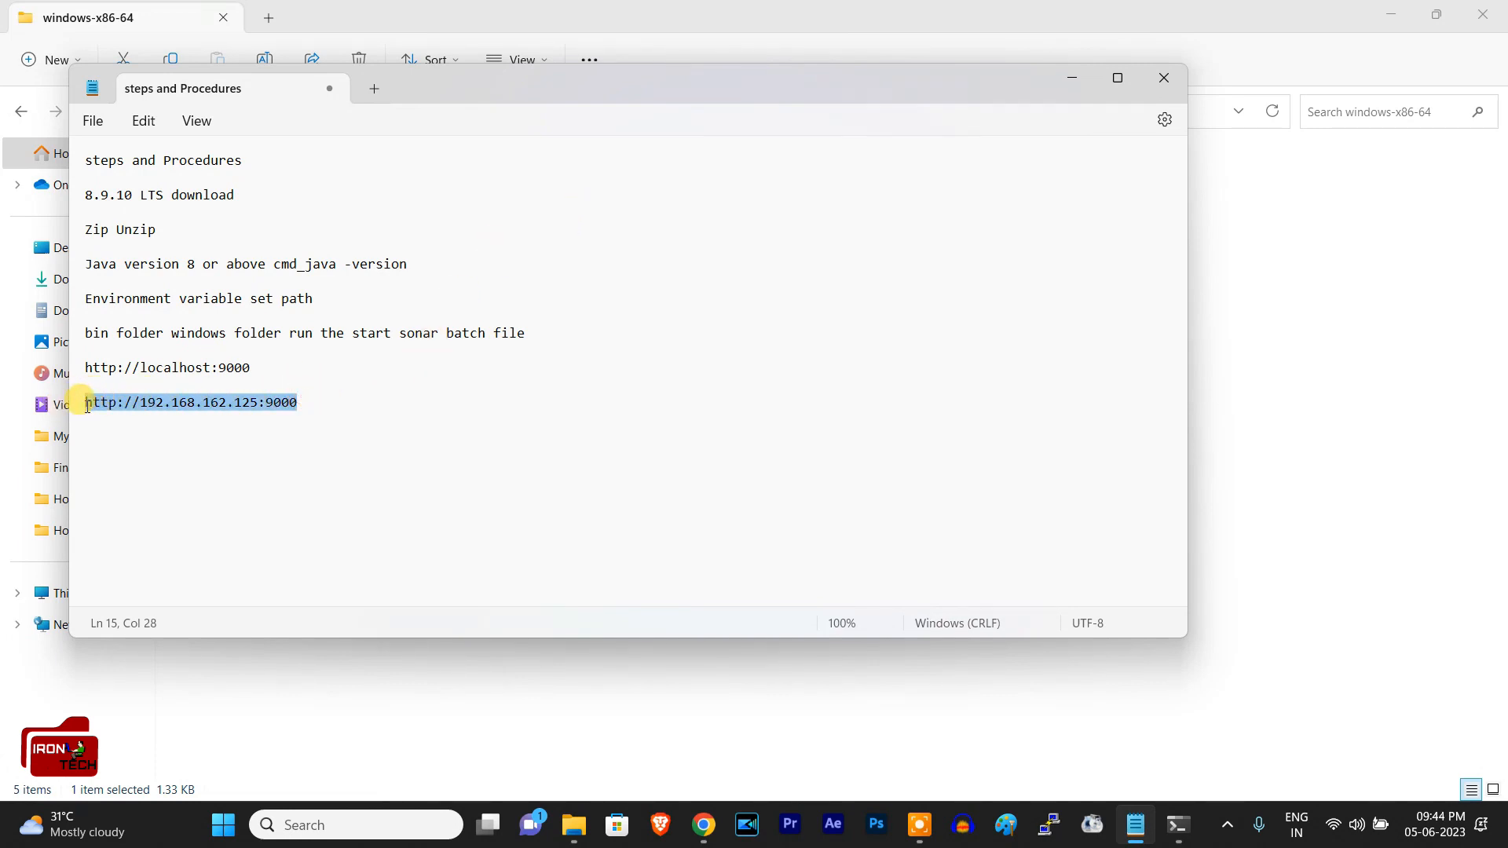
left_click(157, 380)
double_click(232, 365)
left_click_drag(235, 364, 83, 370)
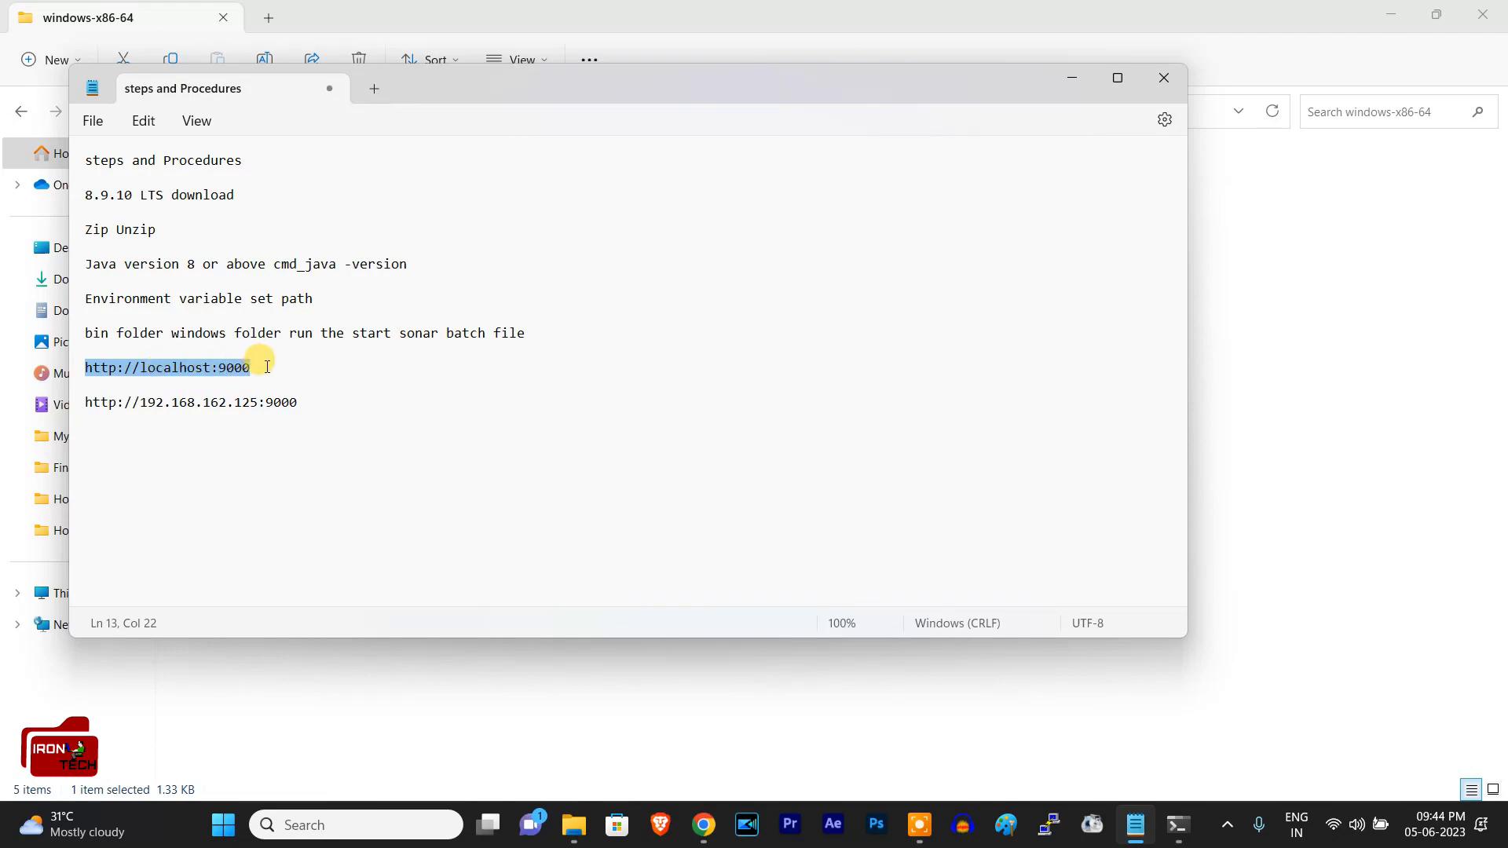
left_click(1077, 77)
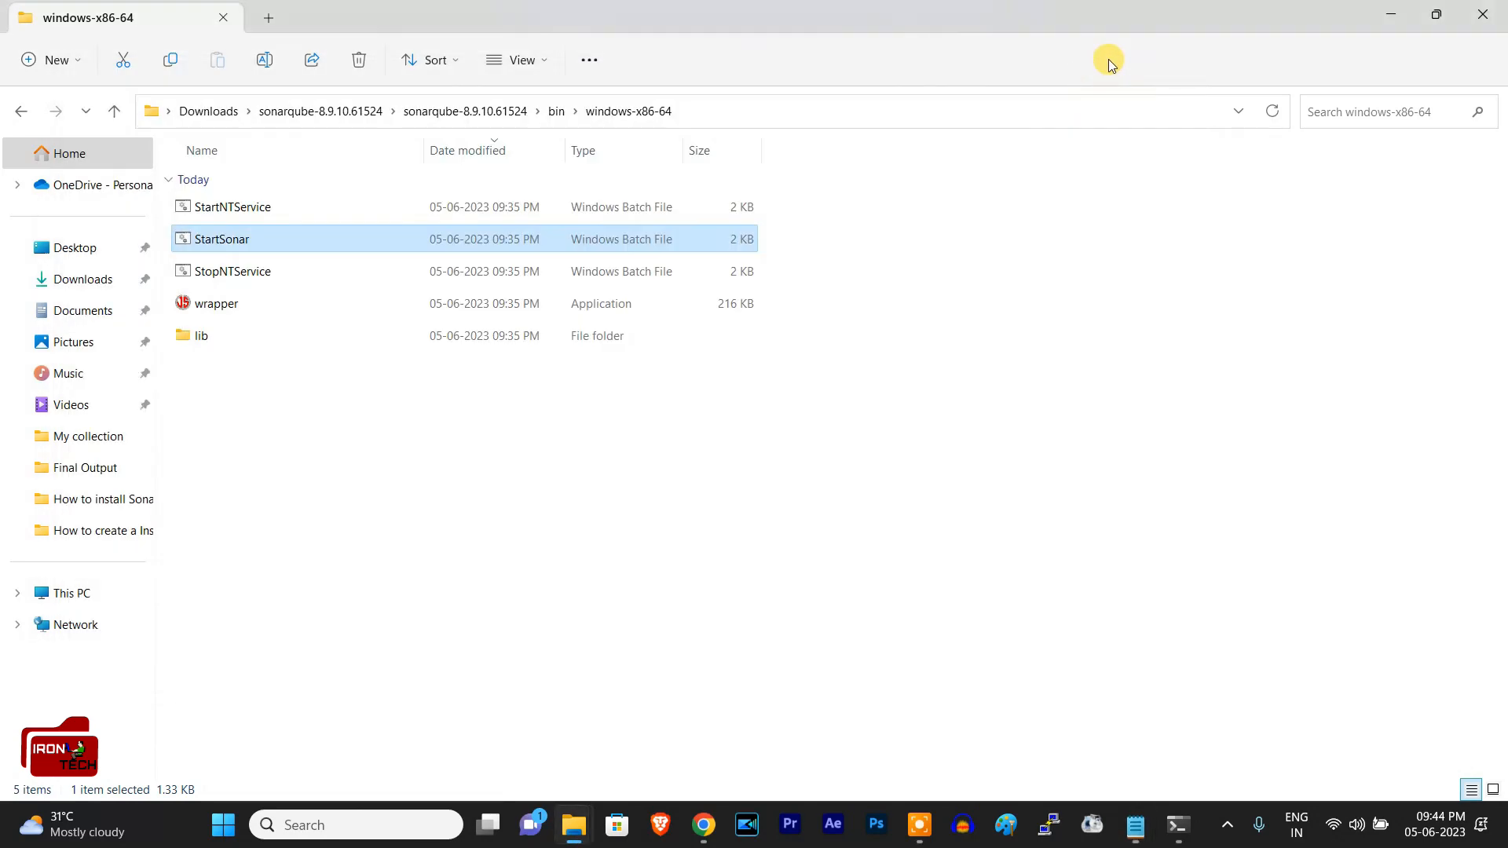
left_click(704, 824)
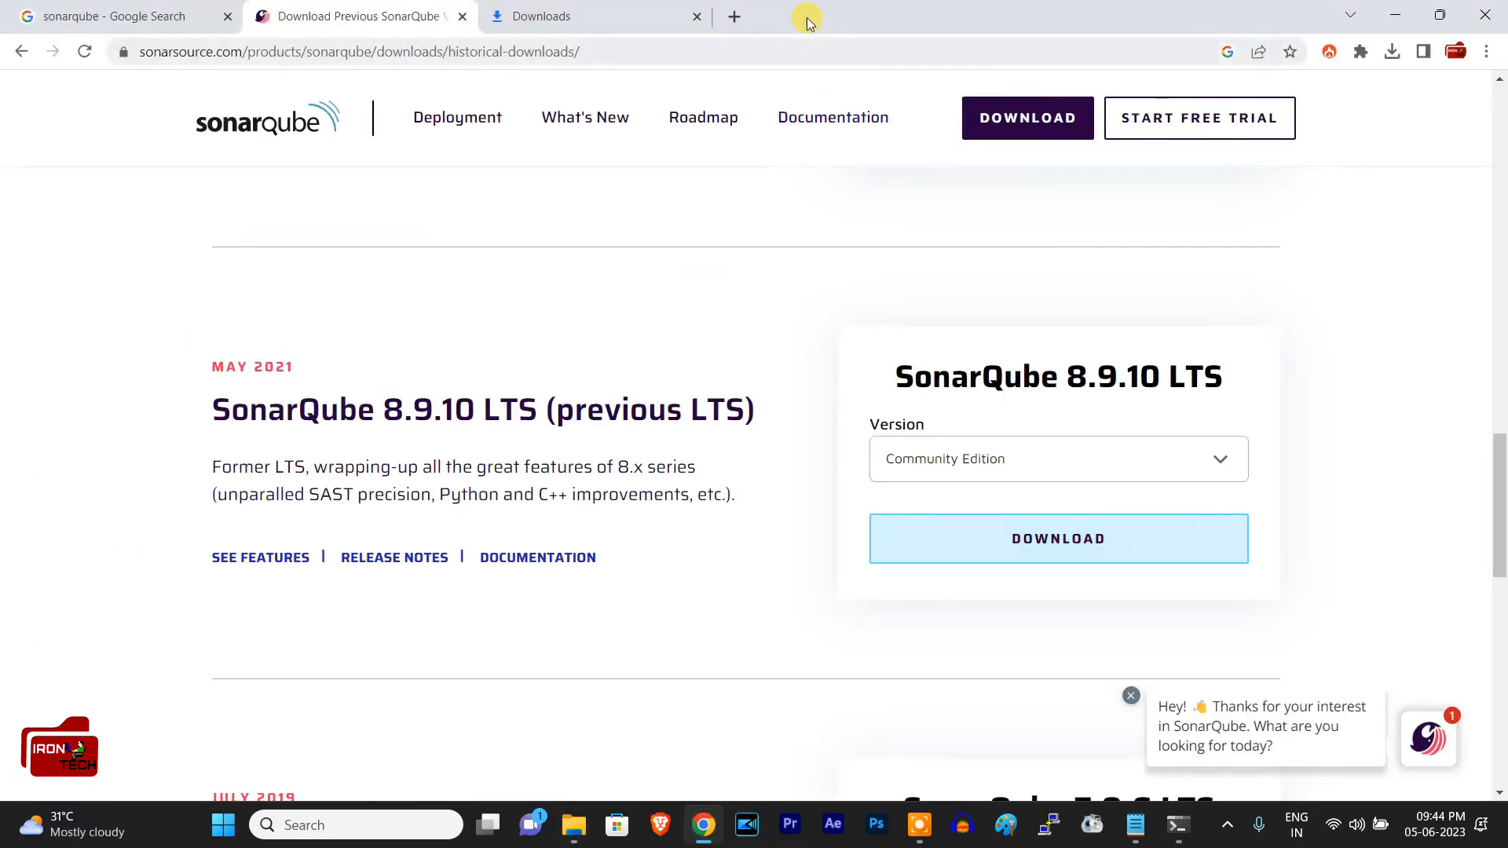
left_click(734, 16)
type("htt")
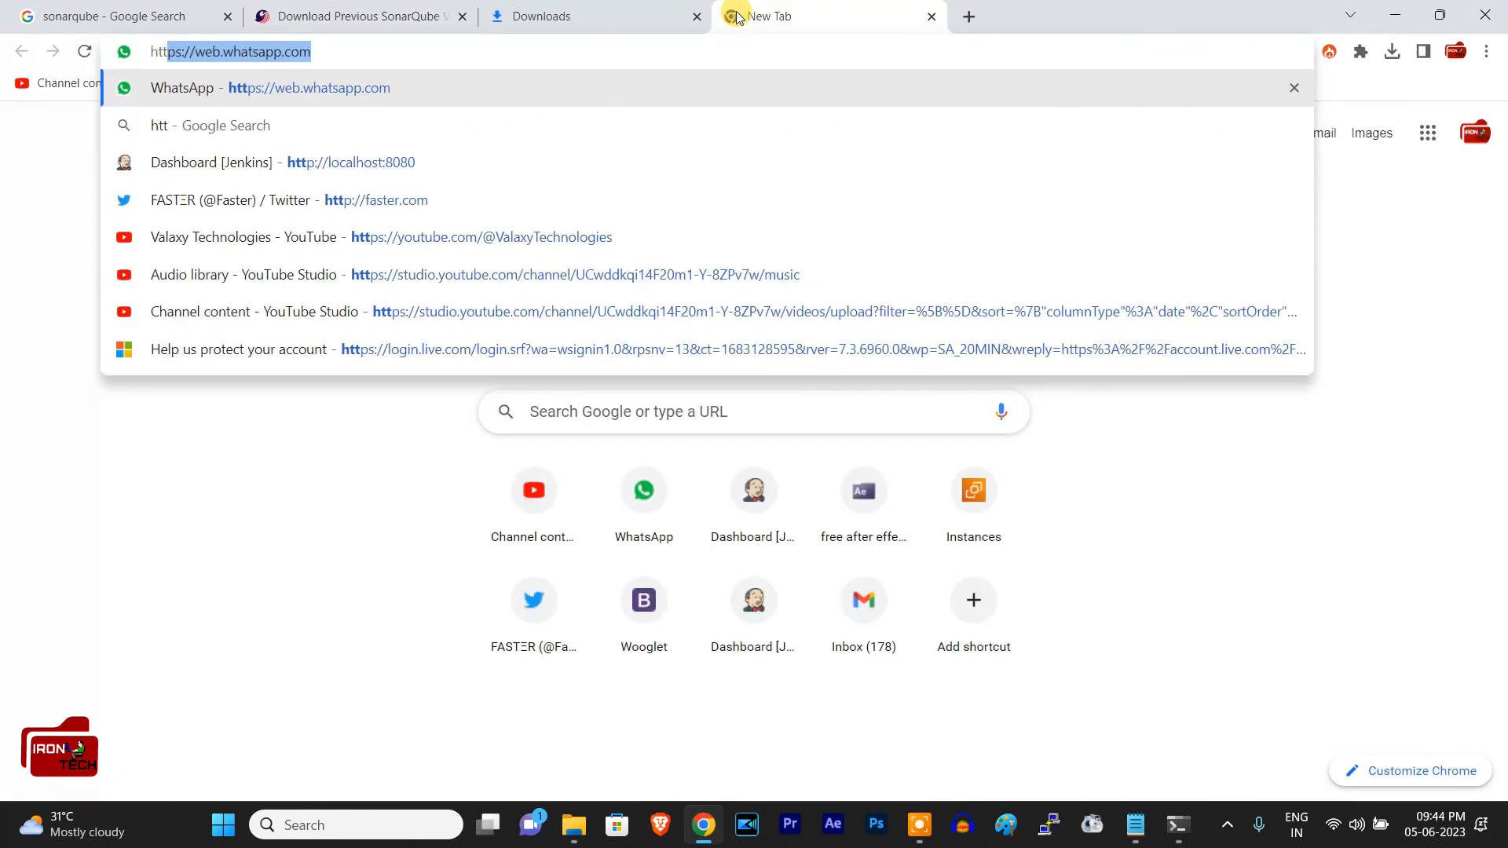
type("p://")
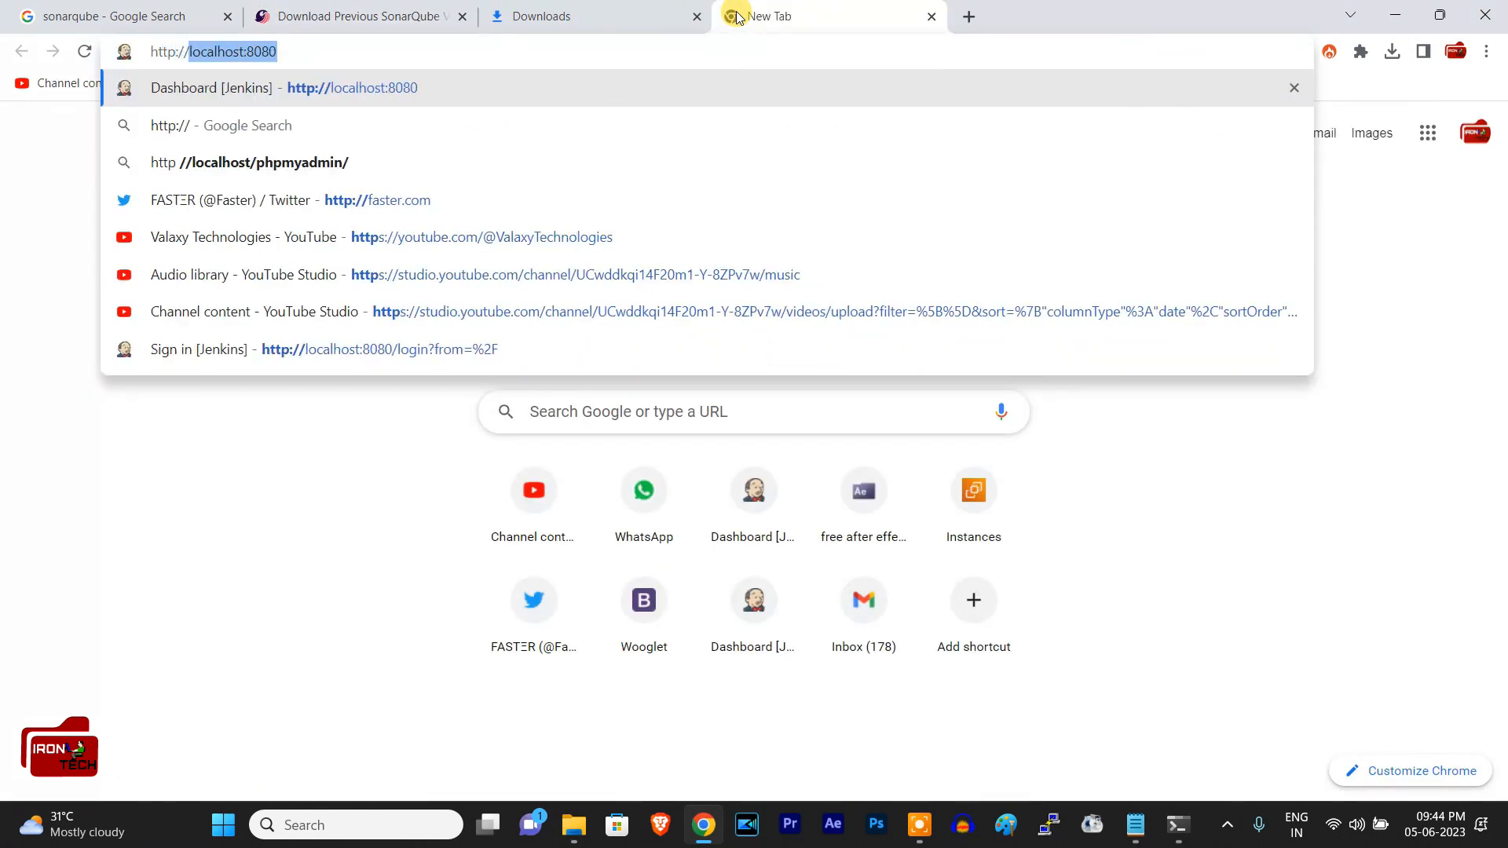
key("Right")
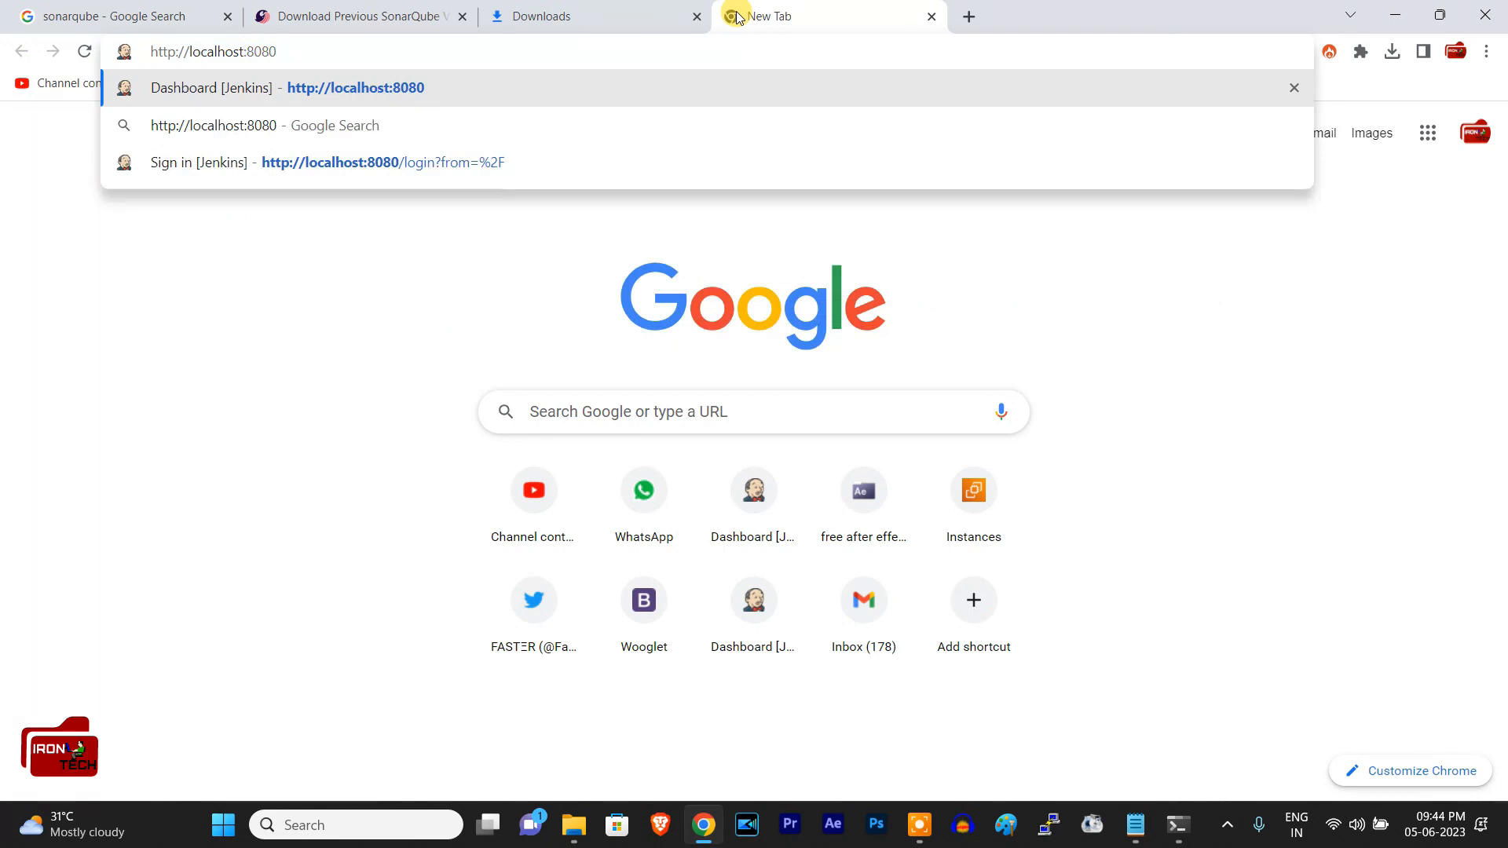
key("BackSpace")
key("BackSpace")
key("BackSpace")
key("BackSpace")
key("BackSpace")
type(":9000")
key("Return")
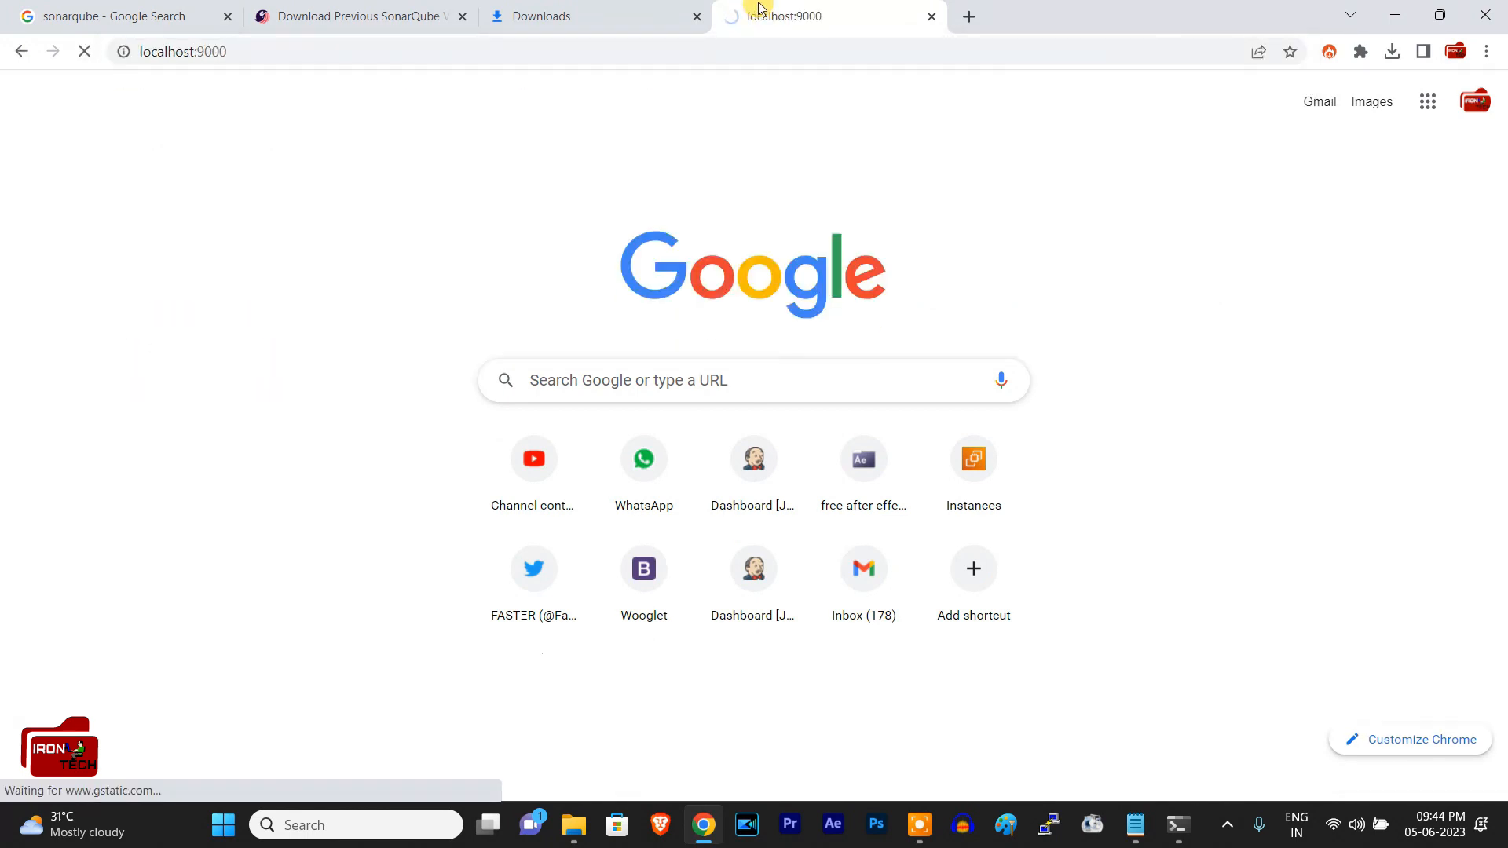
Step: Log in to SonarQube as admin with the account password and decline saving the password in the browser
type("admin")
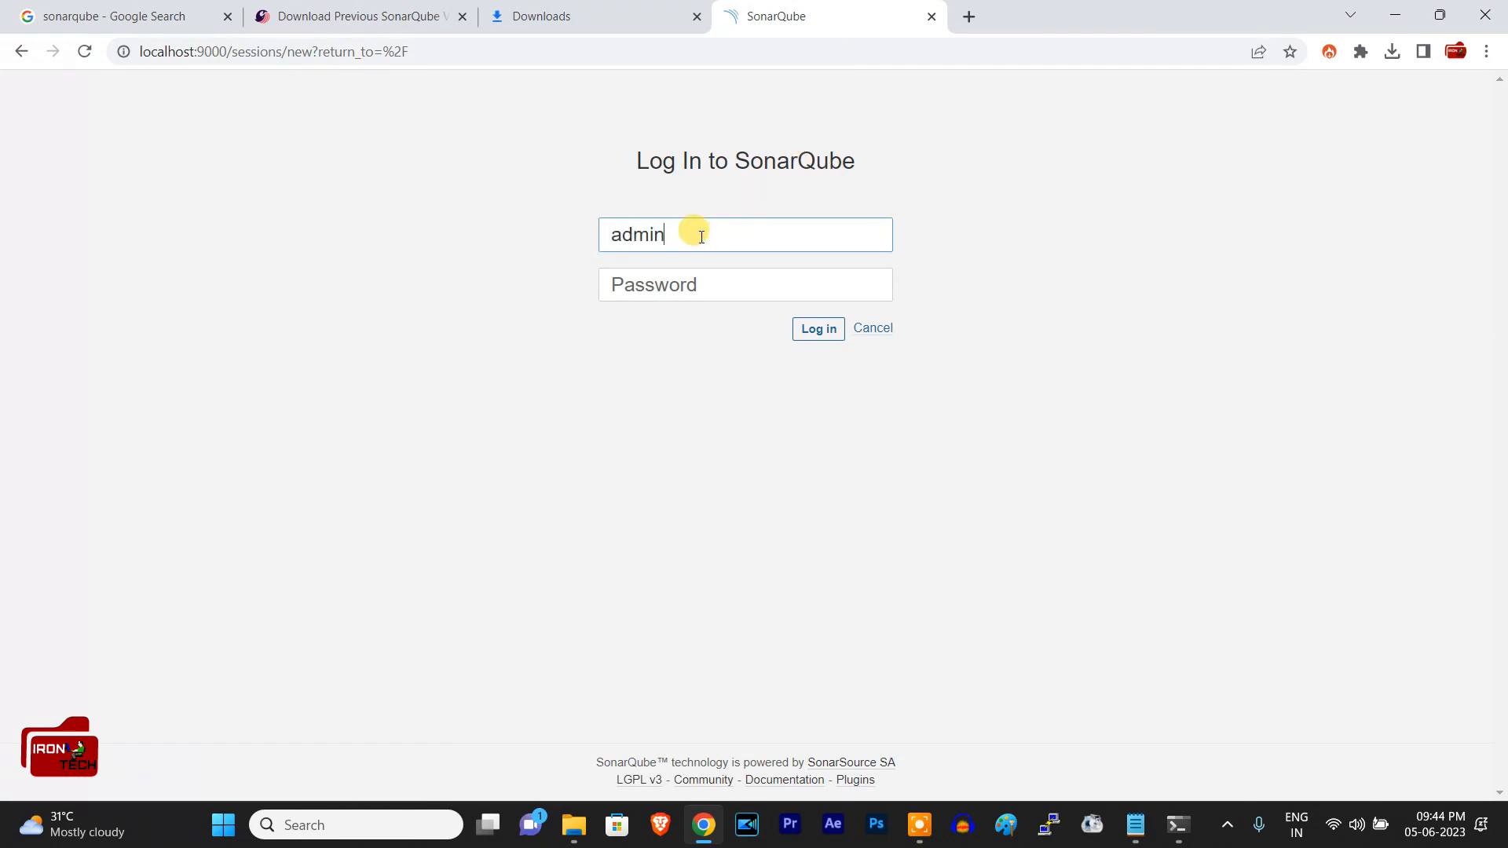
type("adm")
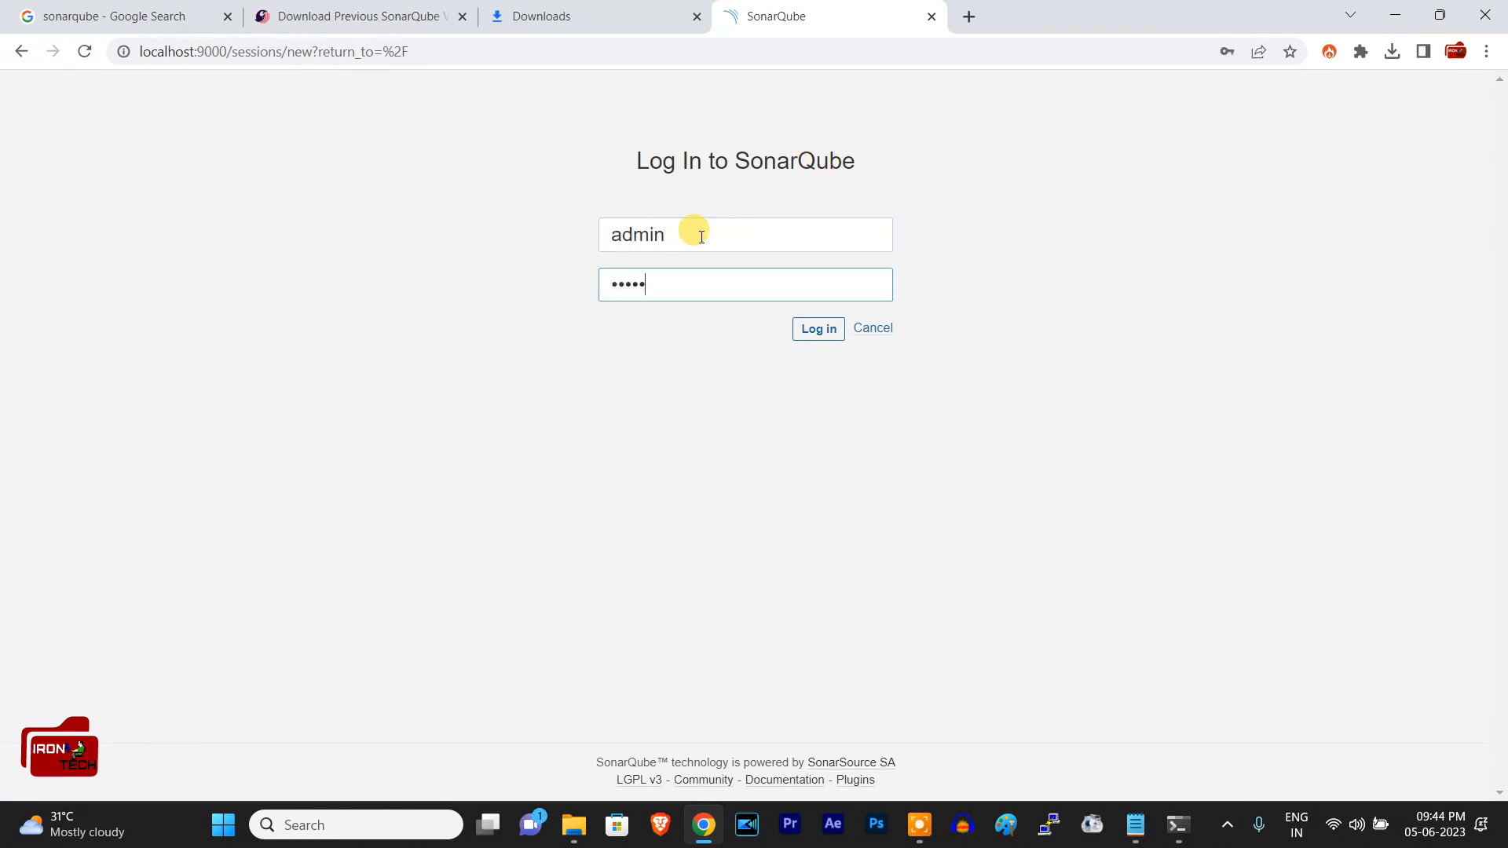
left_click(758, 287)
key("BackSpace")
key("BackSpace")
key("BackSpace")
key("BackSpace")
key("BackSpace")
type("ad")
left_click(809, 329)
left_click(1256, 372)
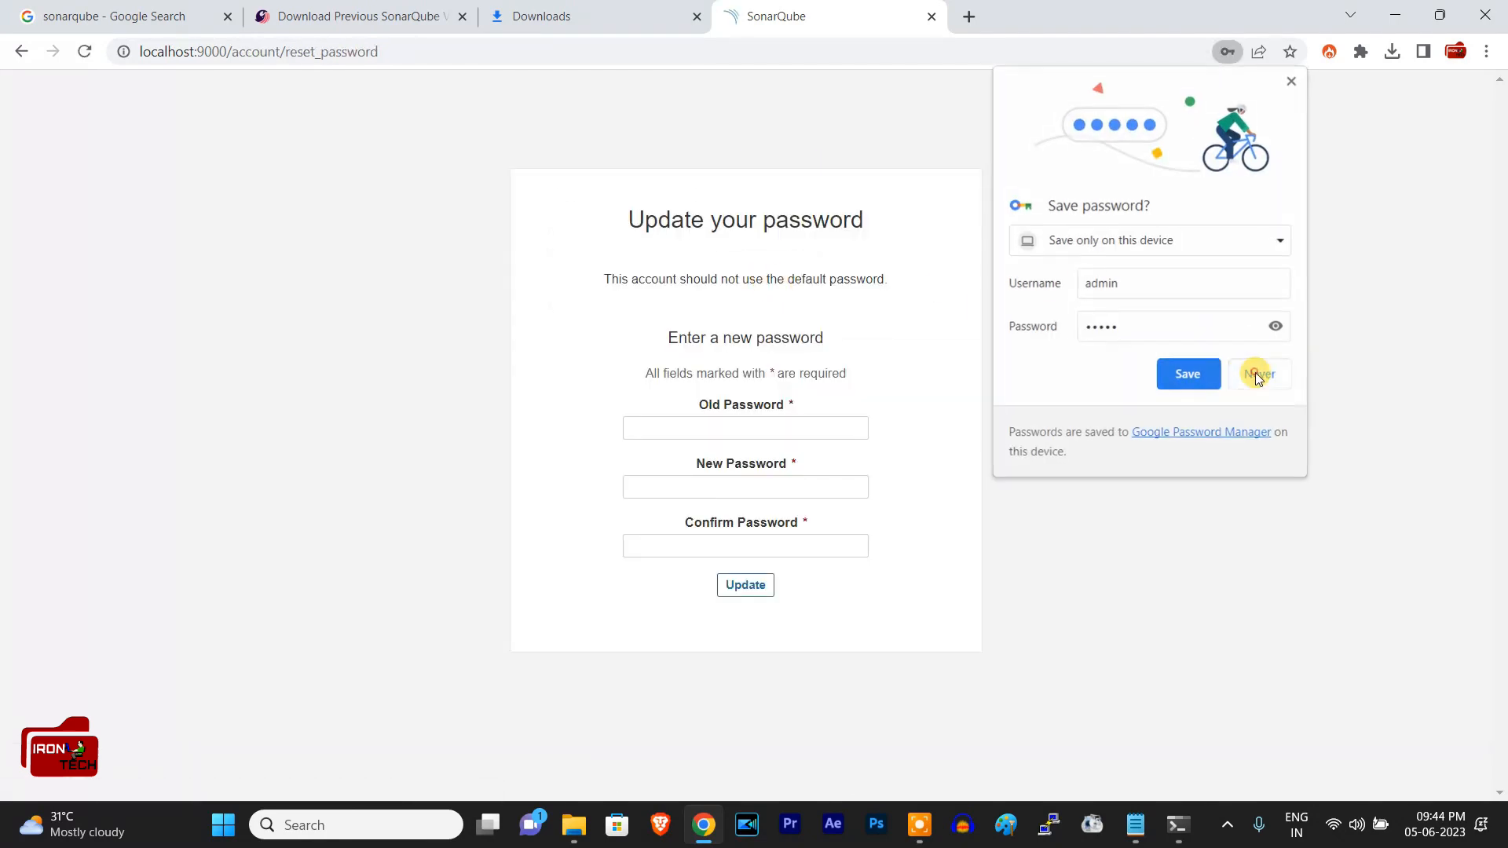
Step: Update the default SonarQube password by entering the old password and a new password with its confirmation
left_click(929, 314)
left_click(814, 424)
type("admin")
key("Tab")
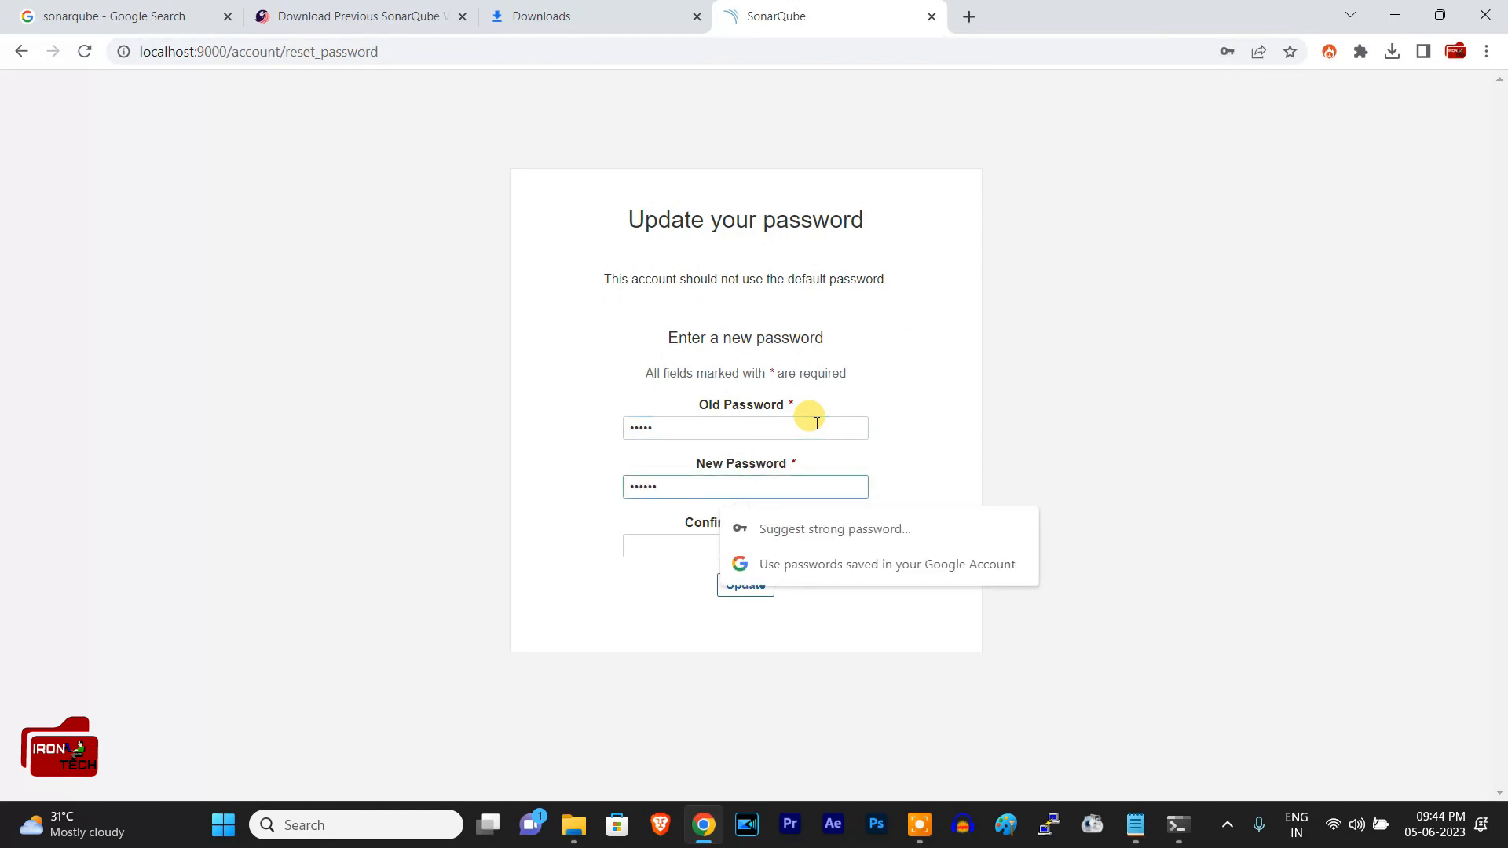
type("admin123")
key("Tab")
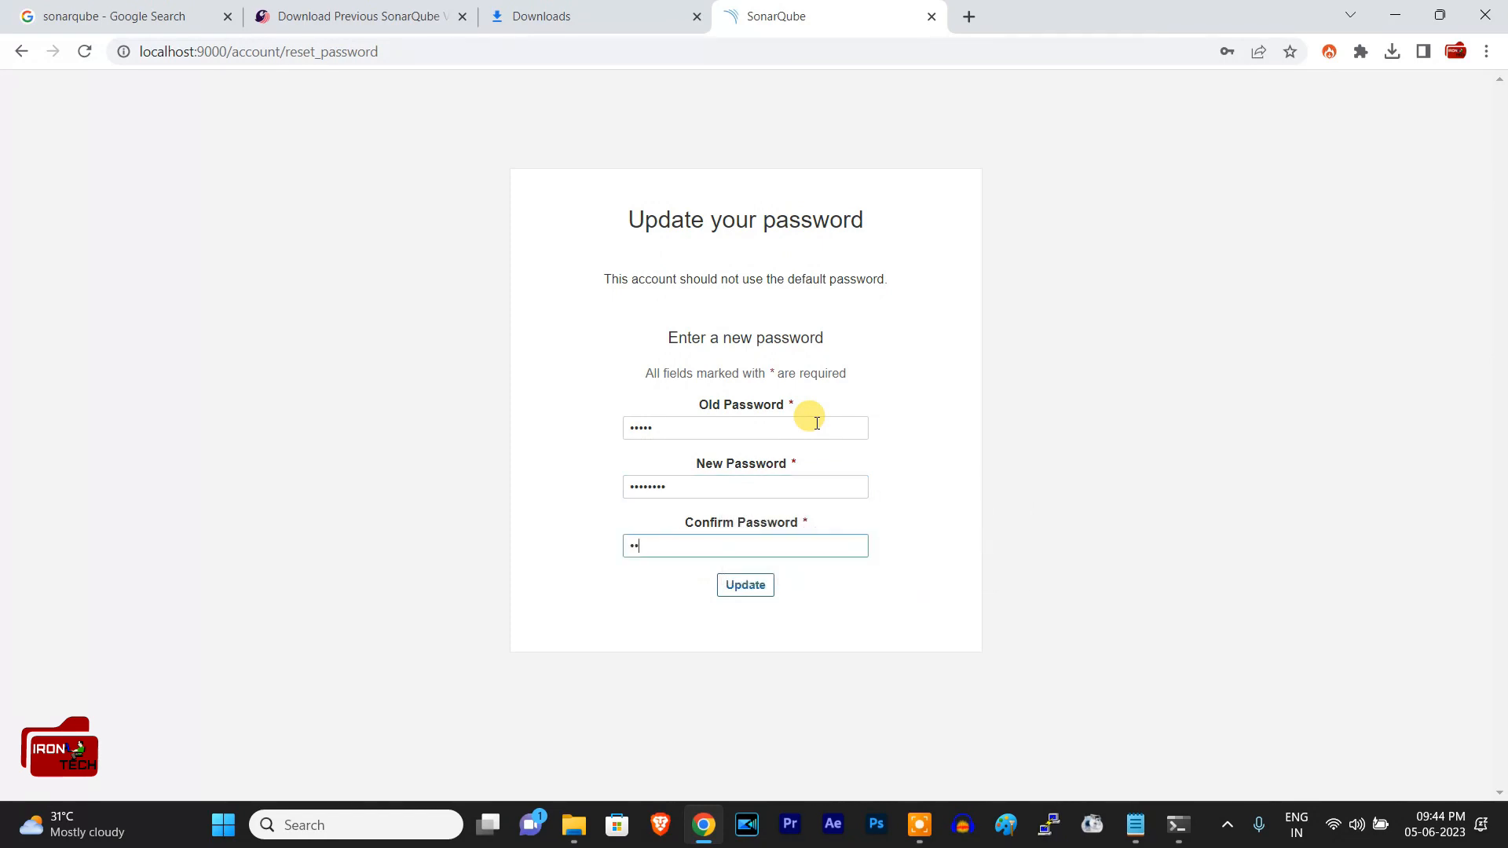
left_click(773, 584)
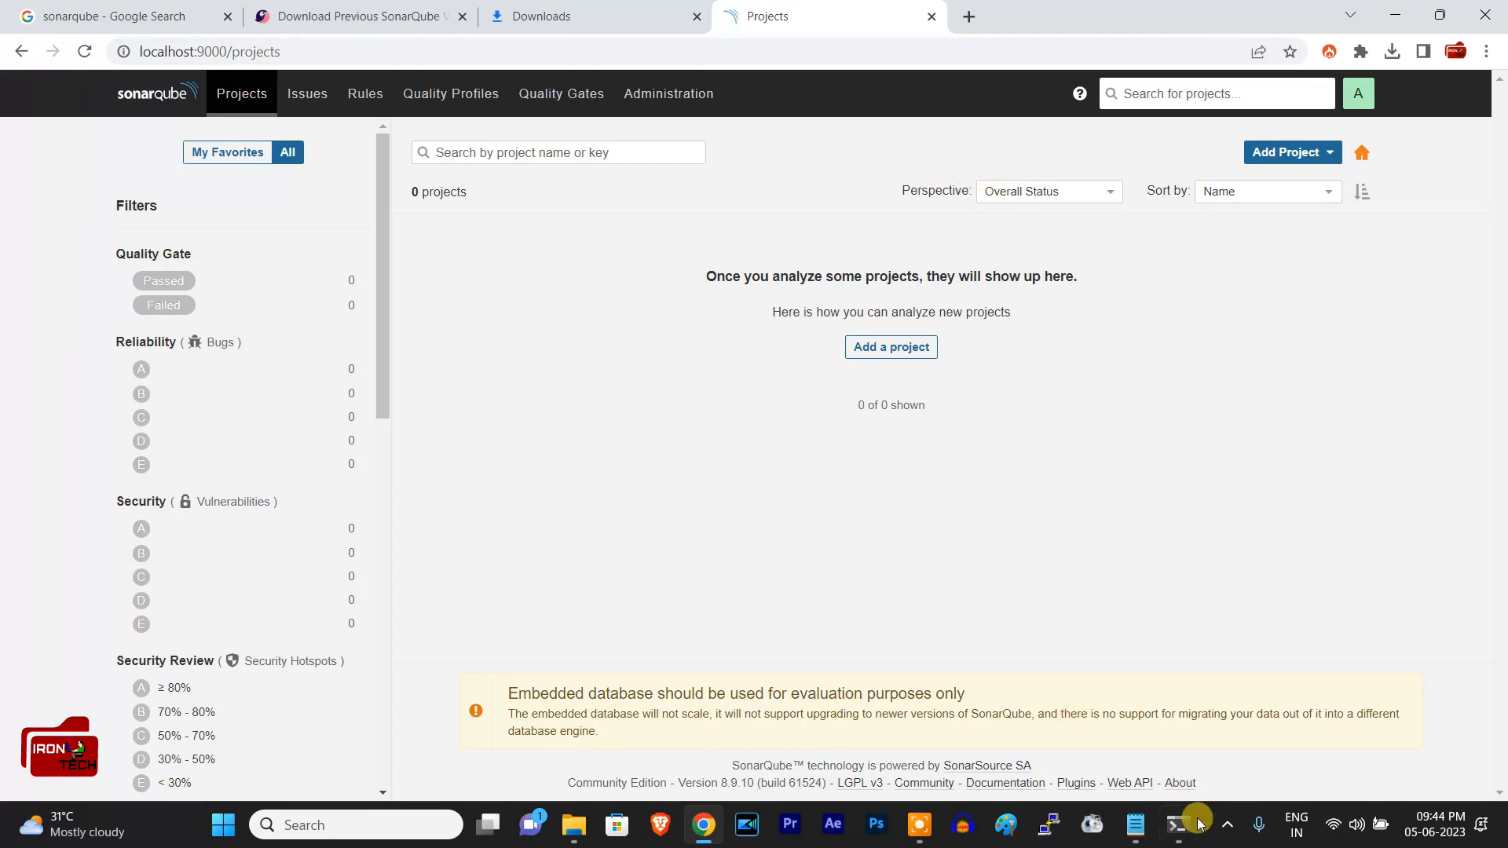
Step: Examine the SonarQube console log and the StartSonar batch file's folder, and return to the projects page in Chrome
mouse_move(1199, 823)
left_click(1091, 715)
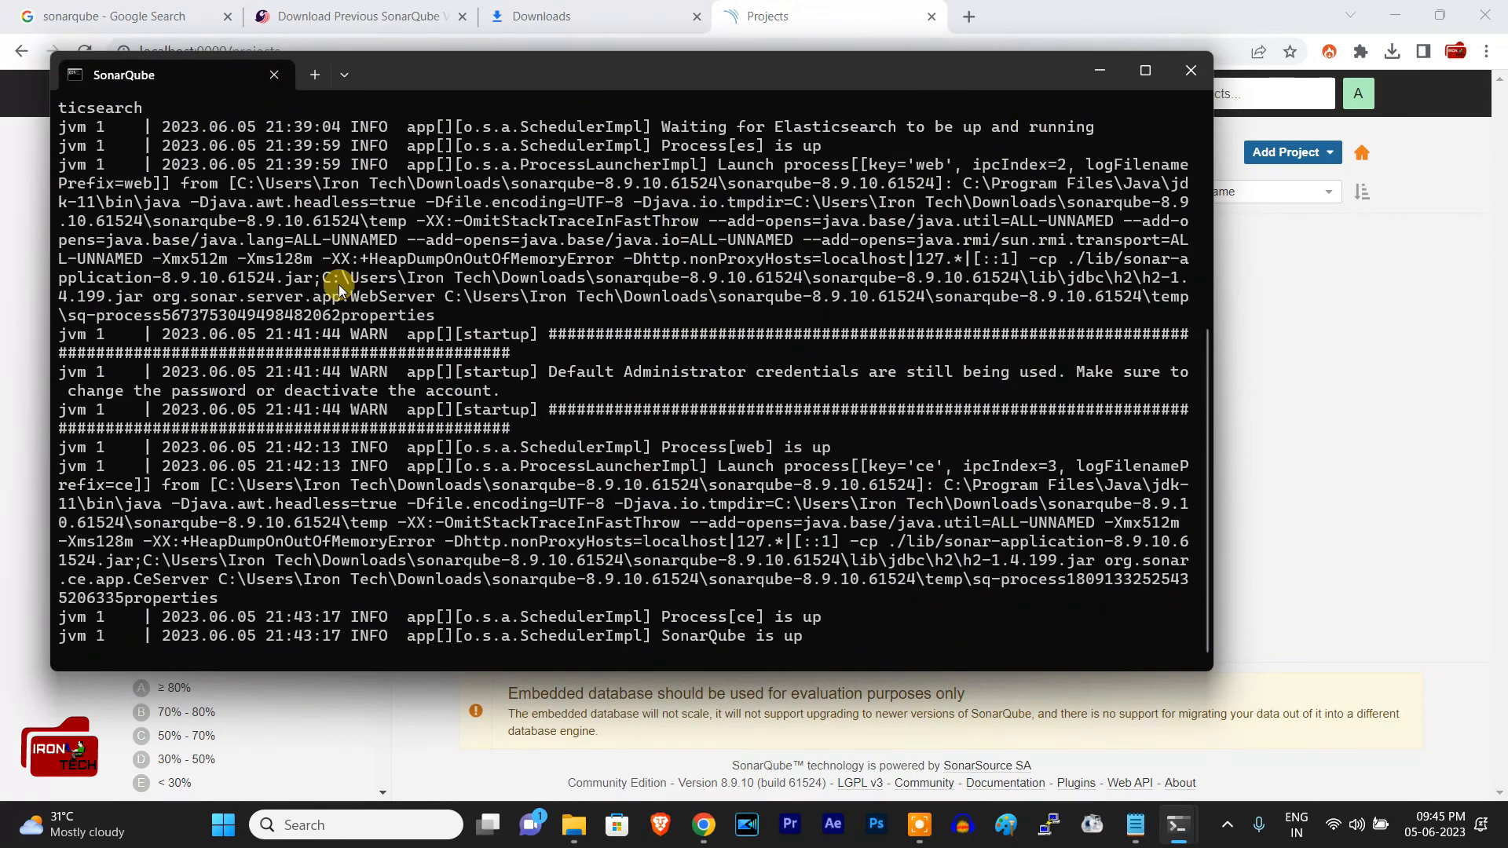
left_click(1090, 69)
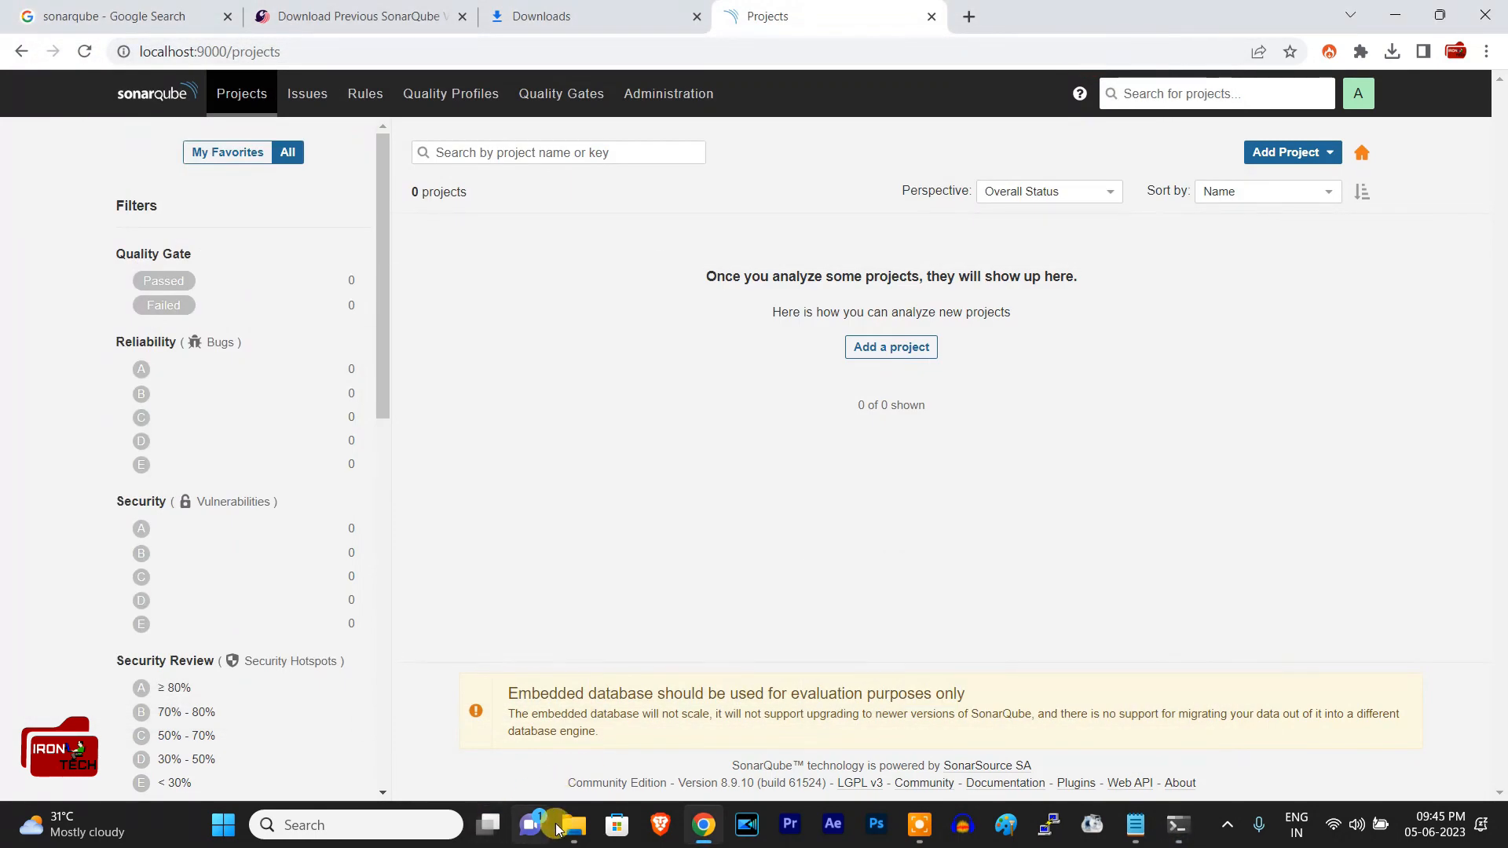
mouse_move(574, 825)
left_click(620, 743)
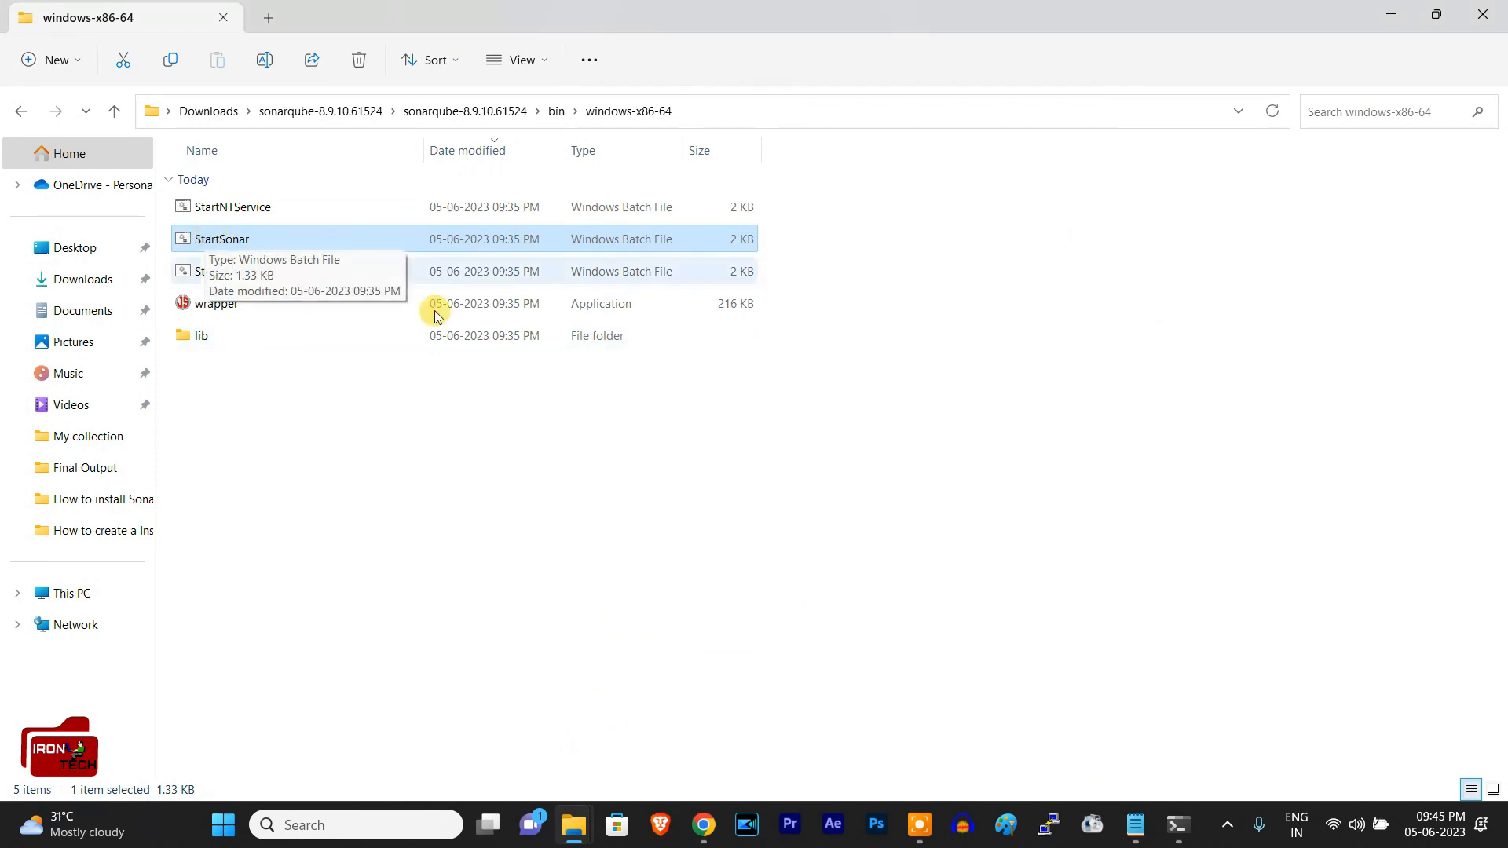
left_click(1177, 824)
left_click(1090, 764)
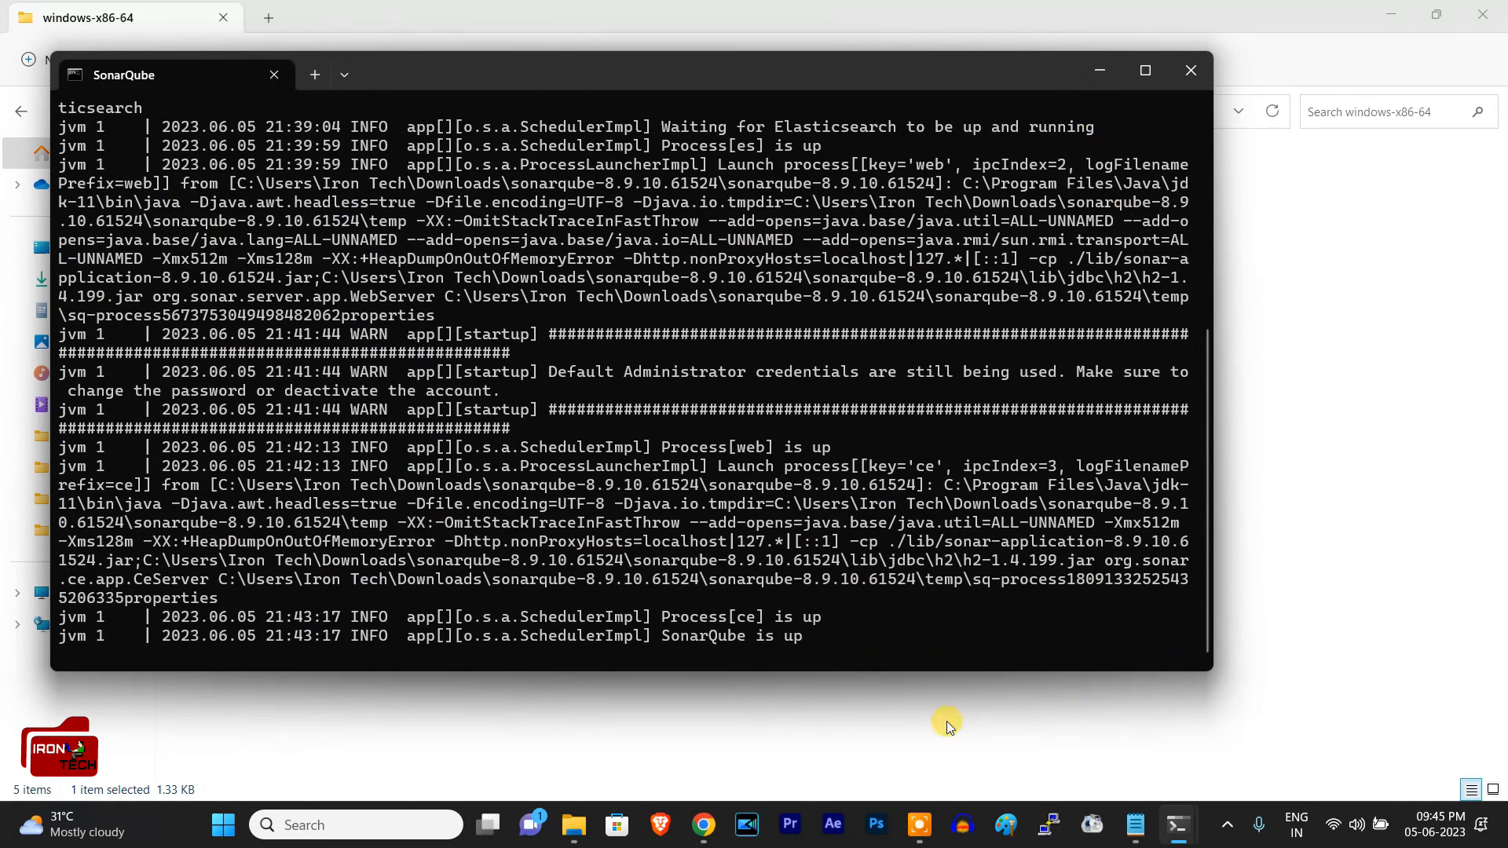
mouse_move(704, 825)
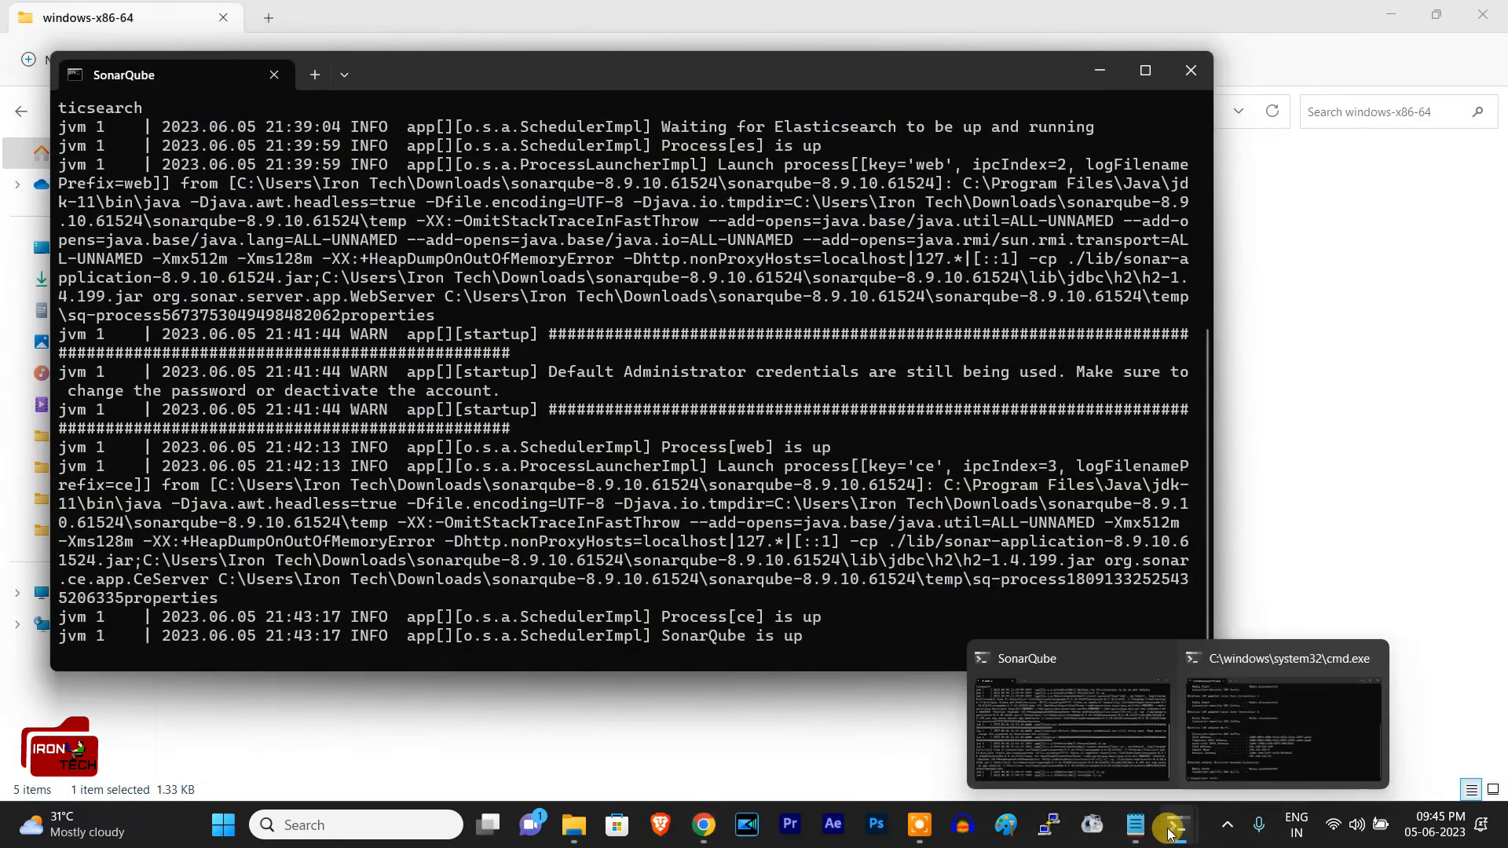
mouse_move(1136, 825)
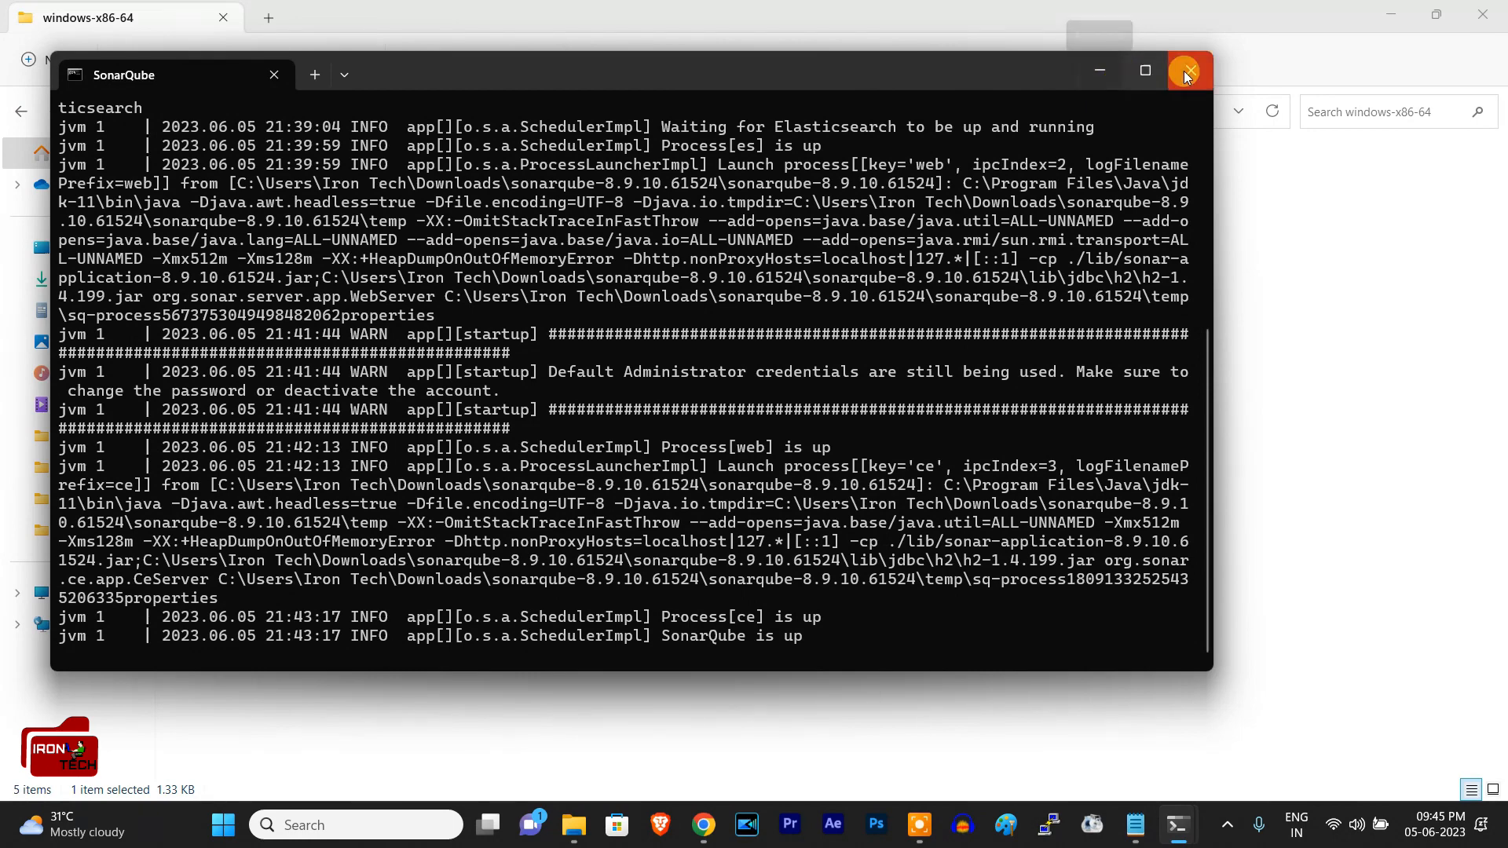
left_click(1094, 73)
left_click(703, 825)
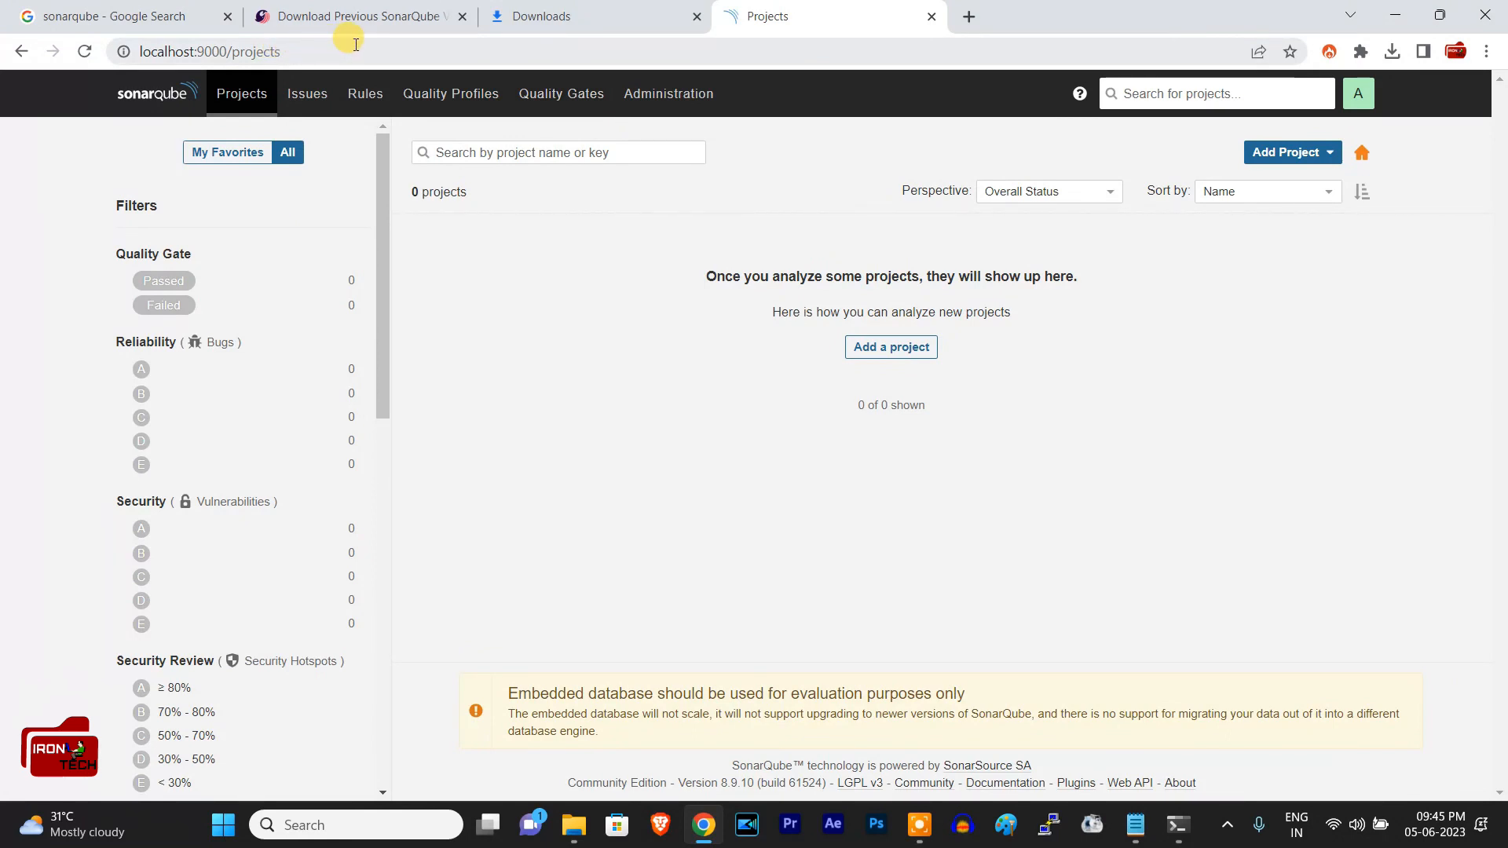
Step: Review the note's installation steps from the 8.9.10 LTS download to the batch file line, and glance at the SonarQube console
left_click(1145, 828)
left_click(346, 381)
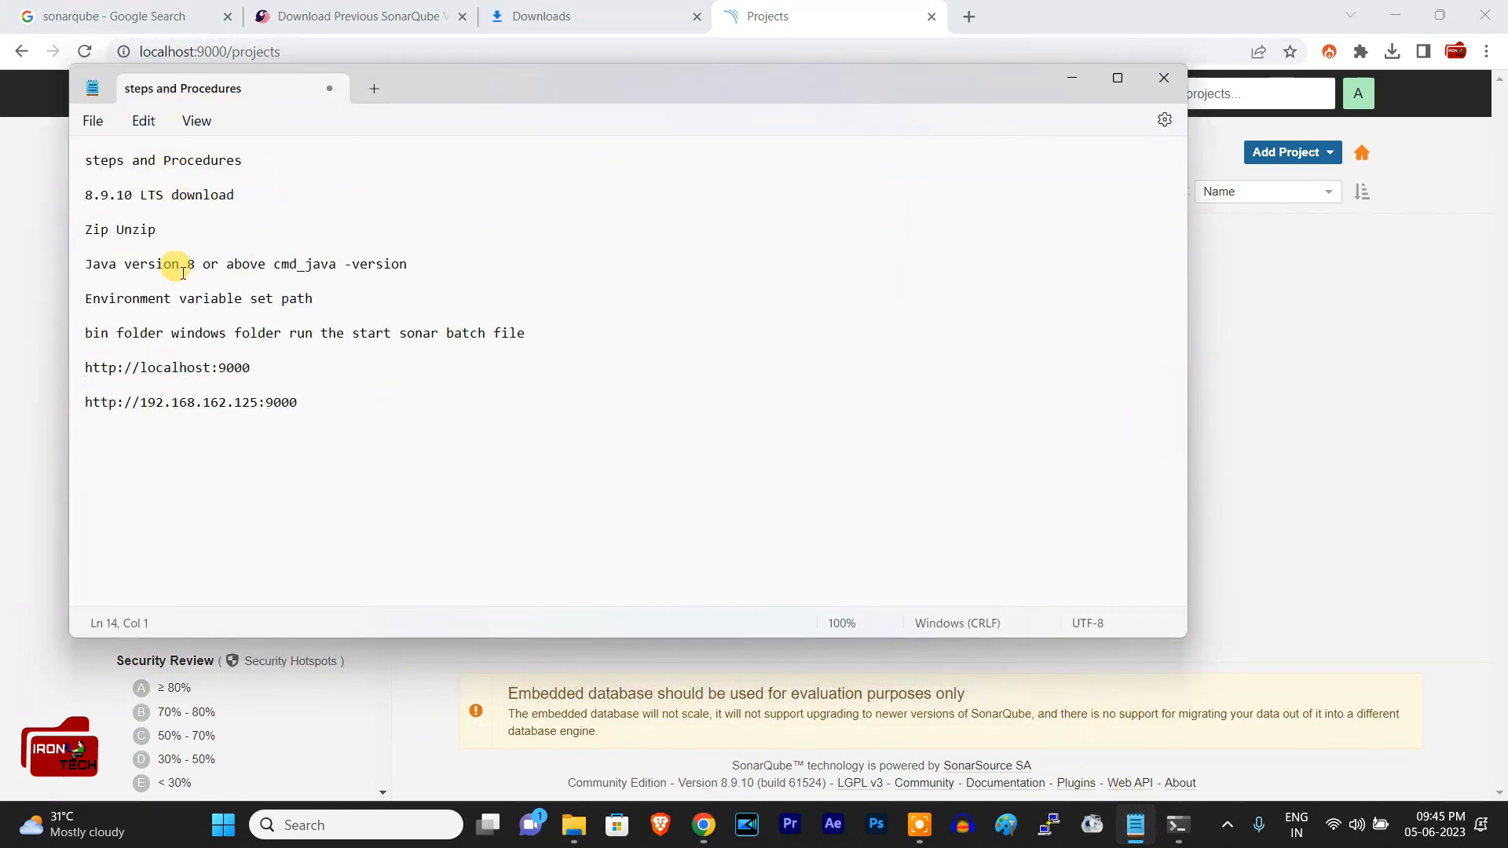
left_click_drag(98, 195, 307, 195)
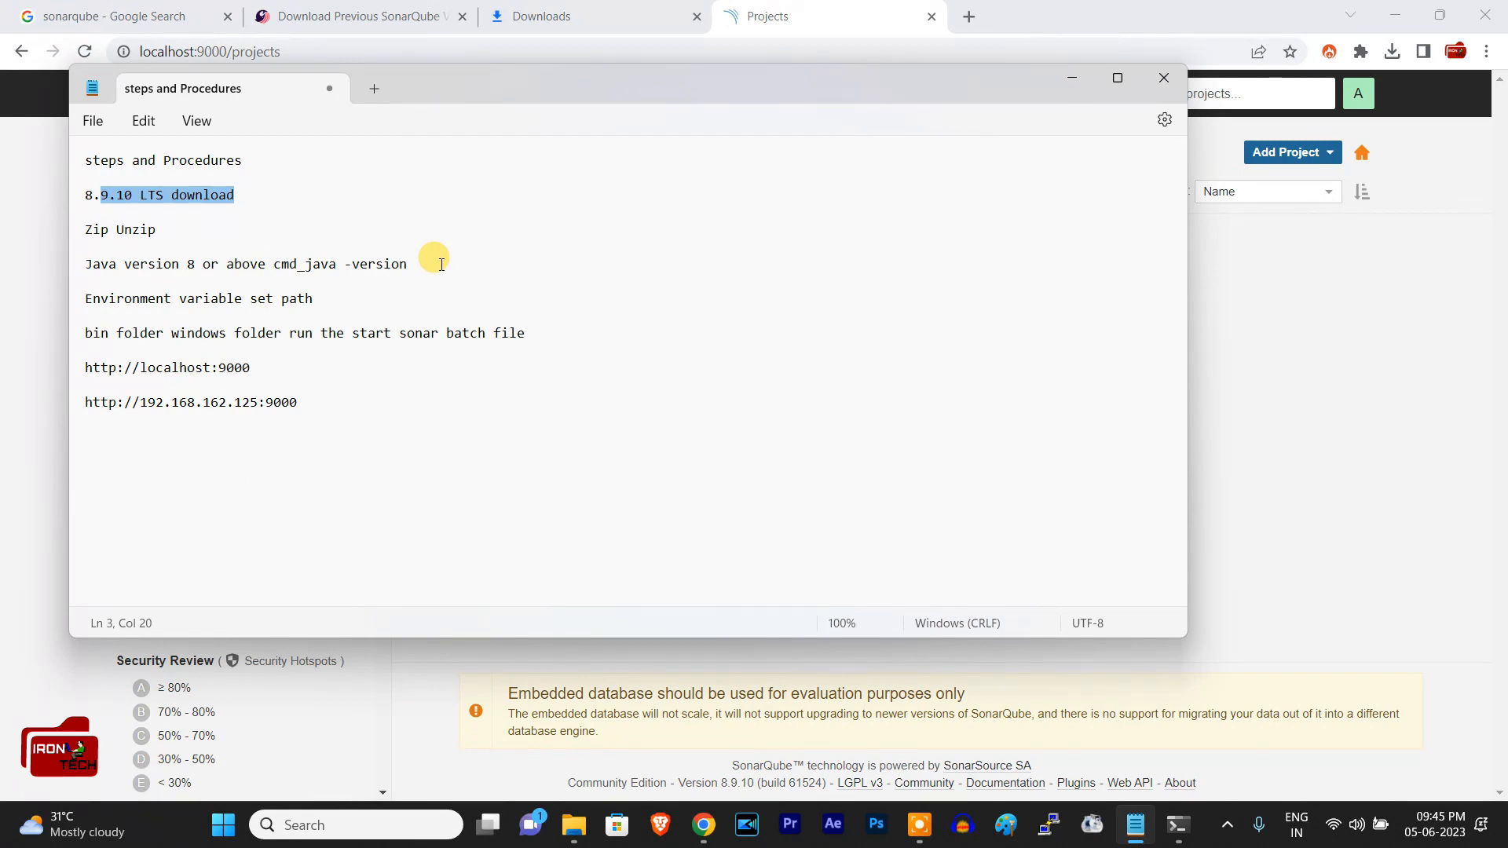
left_click(329, 299)
left_click(71, 305)
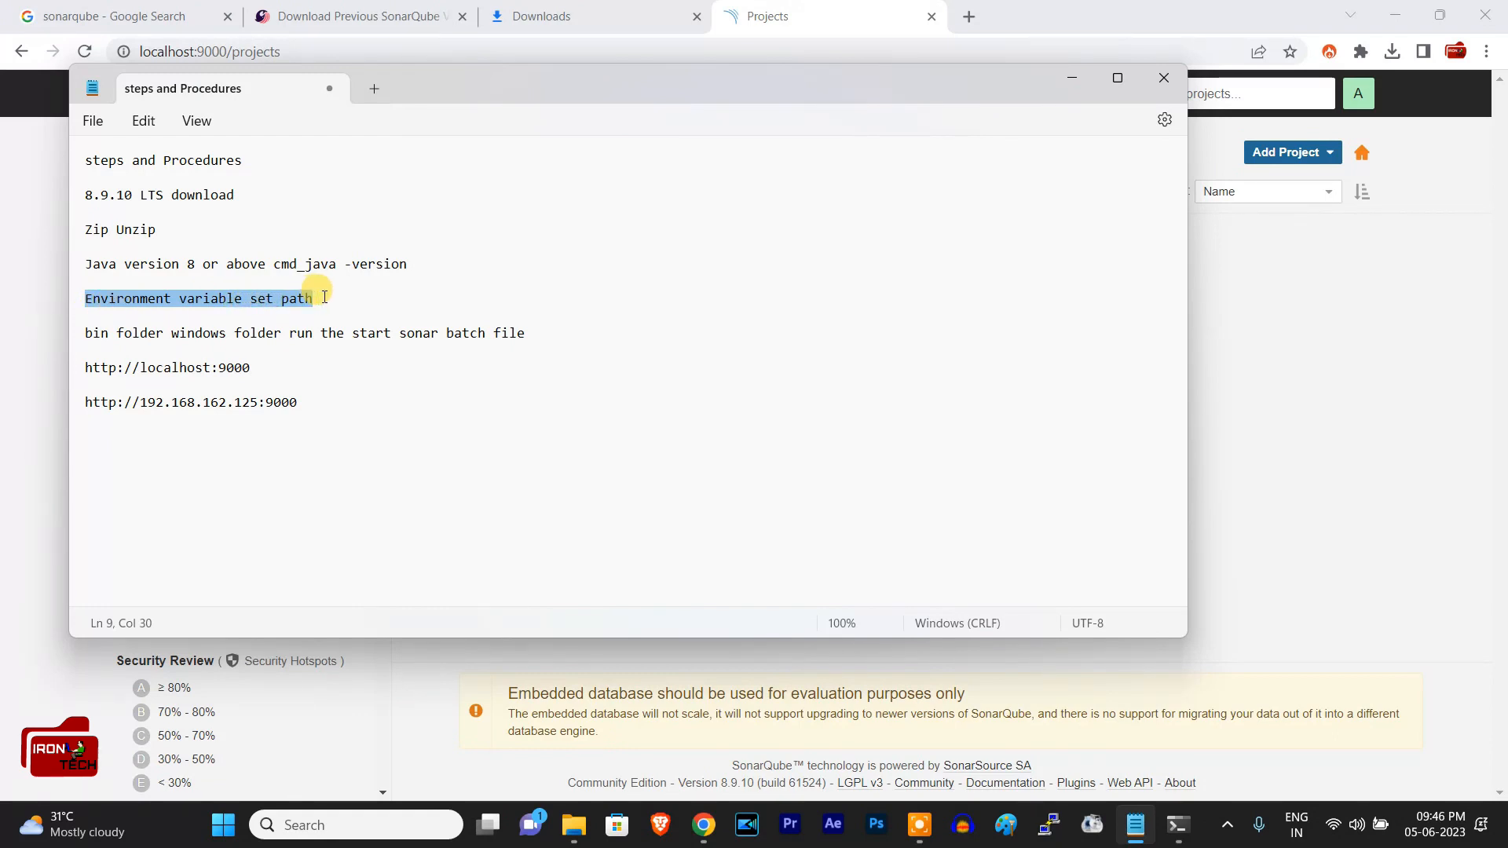
left_click_drag(86, 333, 545, 337)
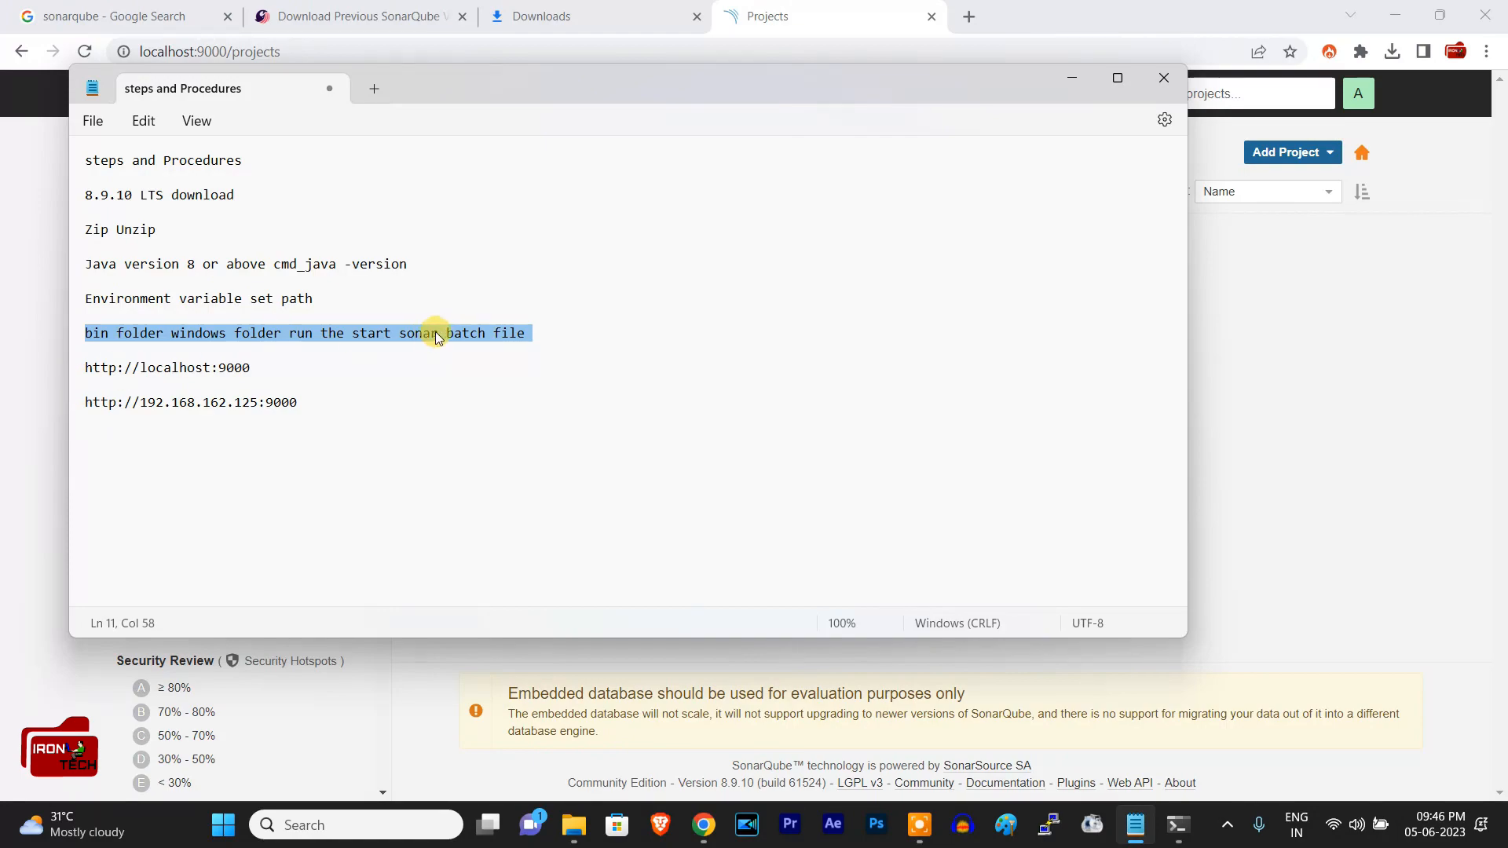
left_click(1176, 824)
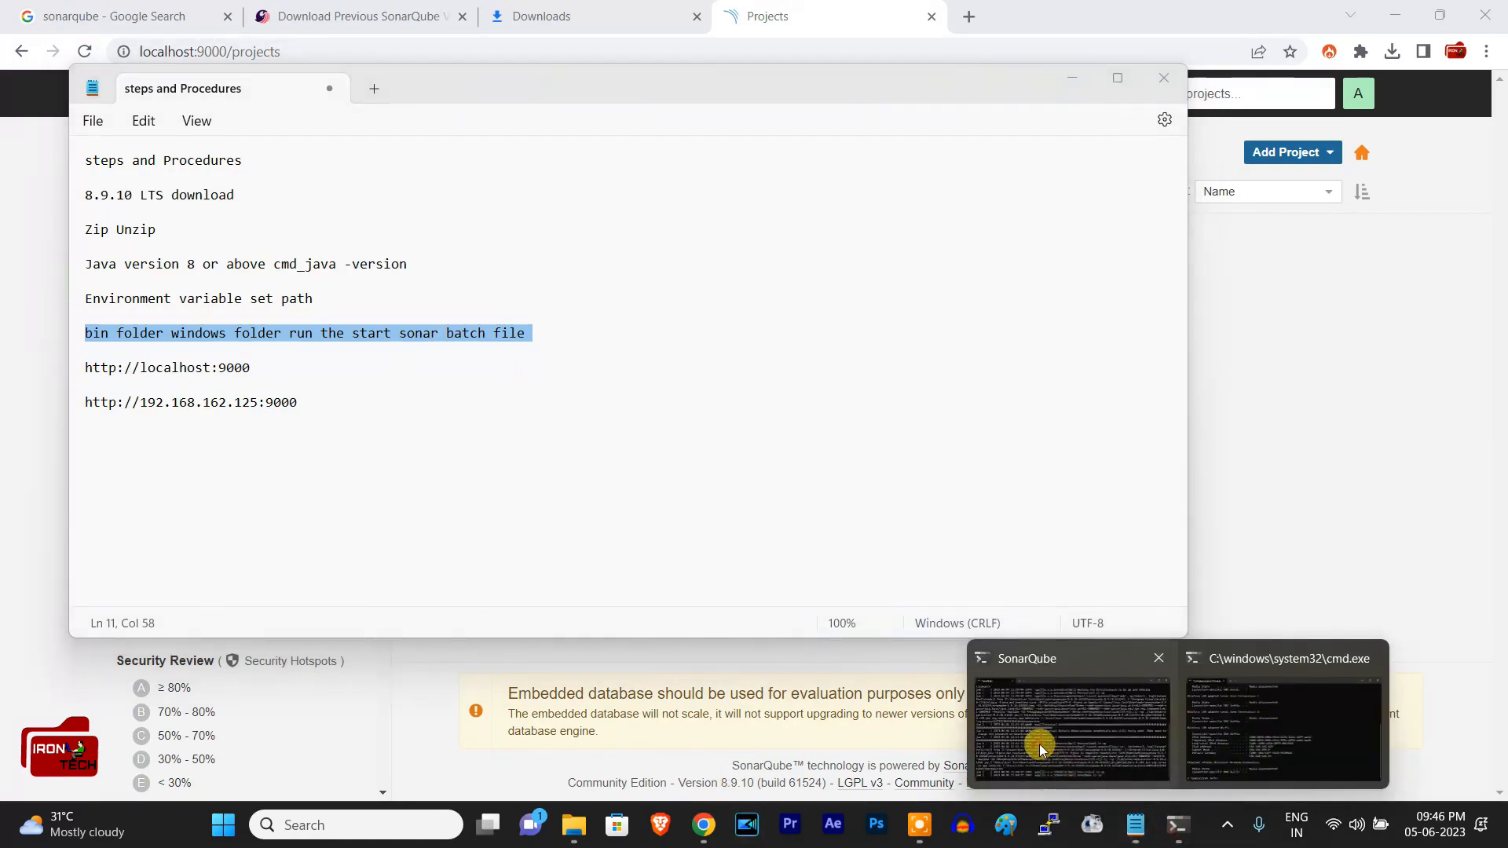
left_click(1041, 750)
left_click(1105, 72)
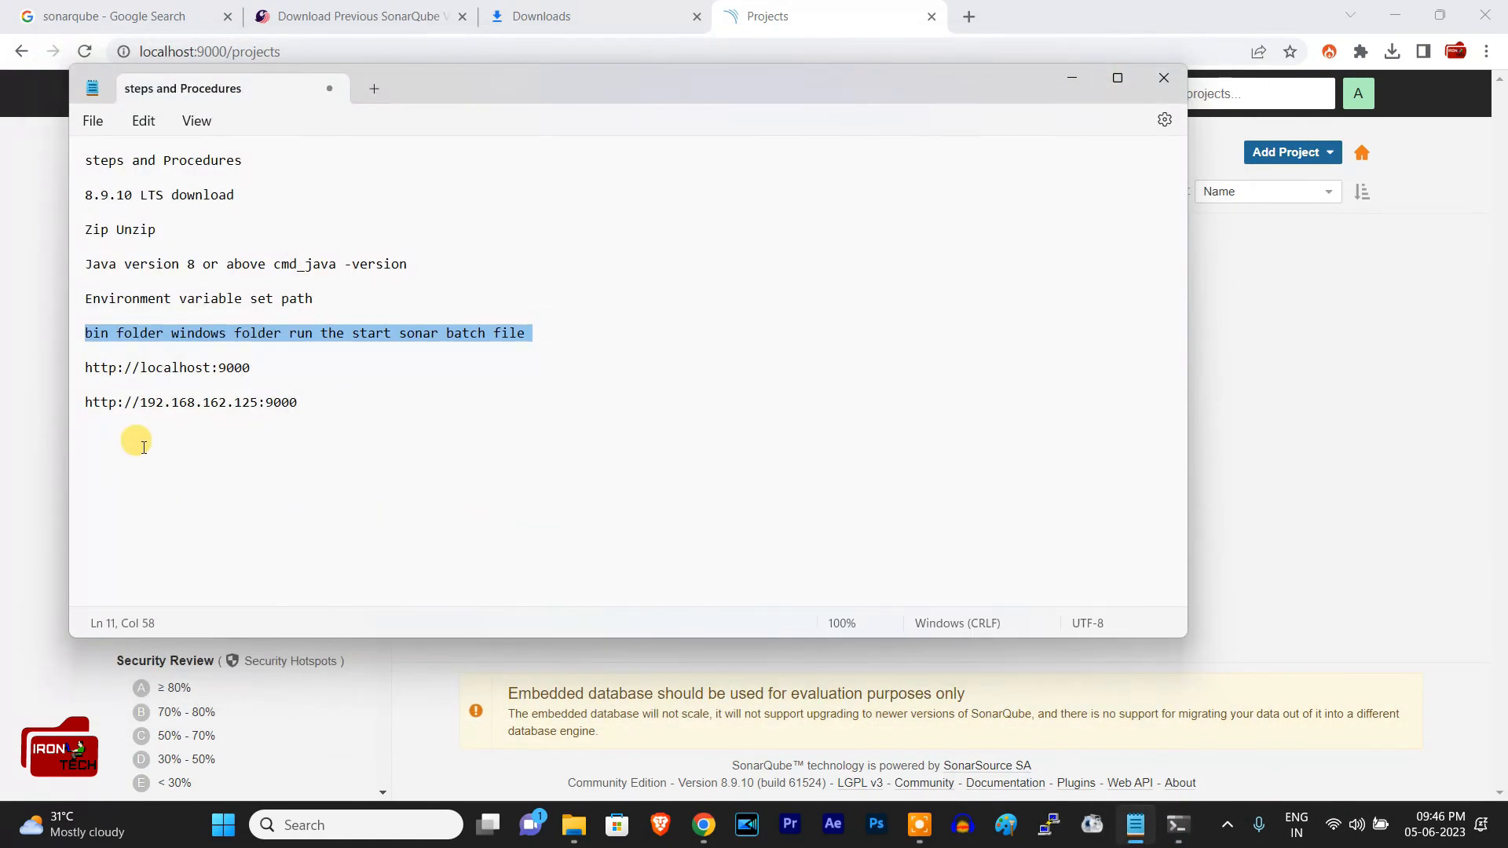
left_click(85, 366)
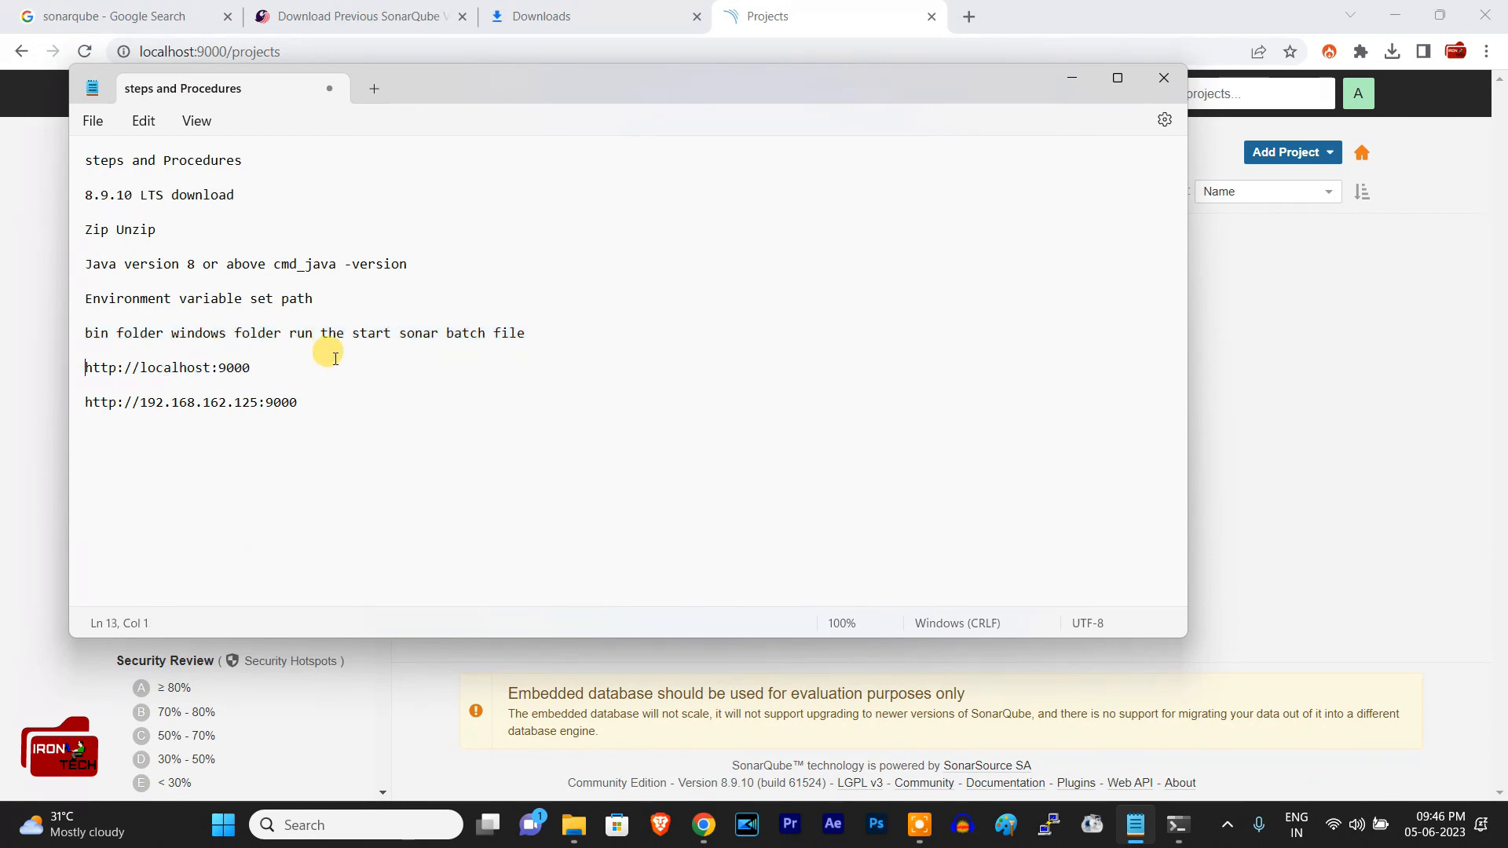
left_click_drag(253, 368, 85, 371)
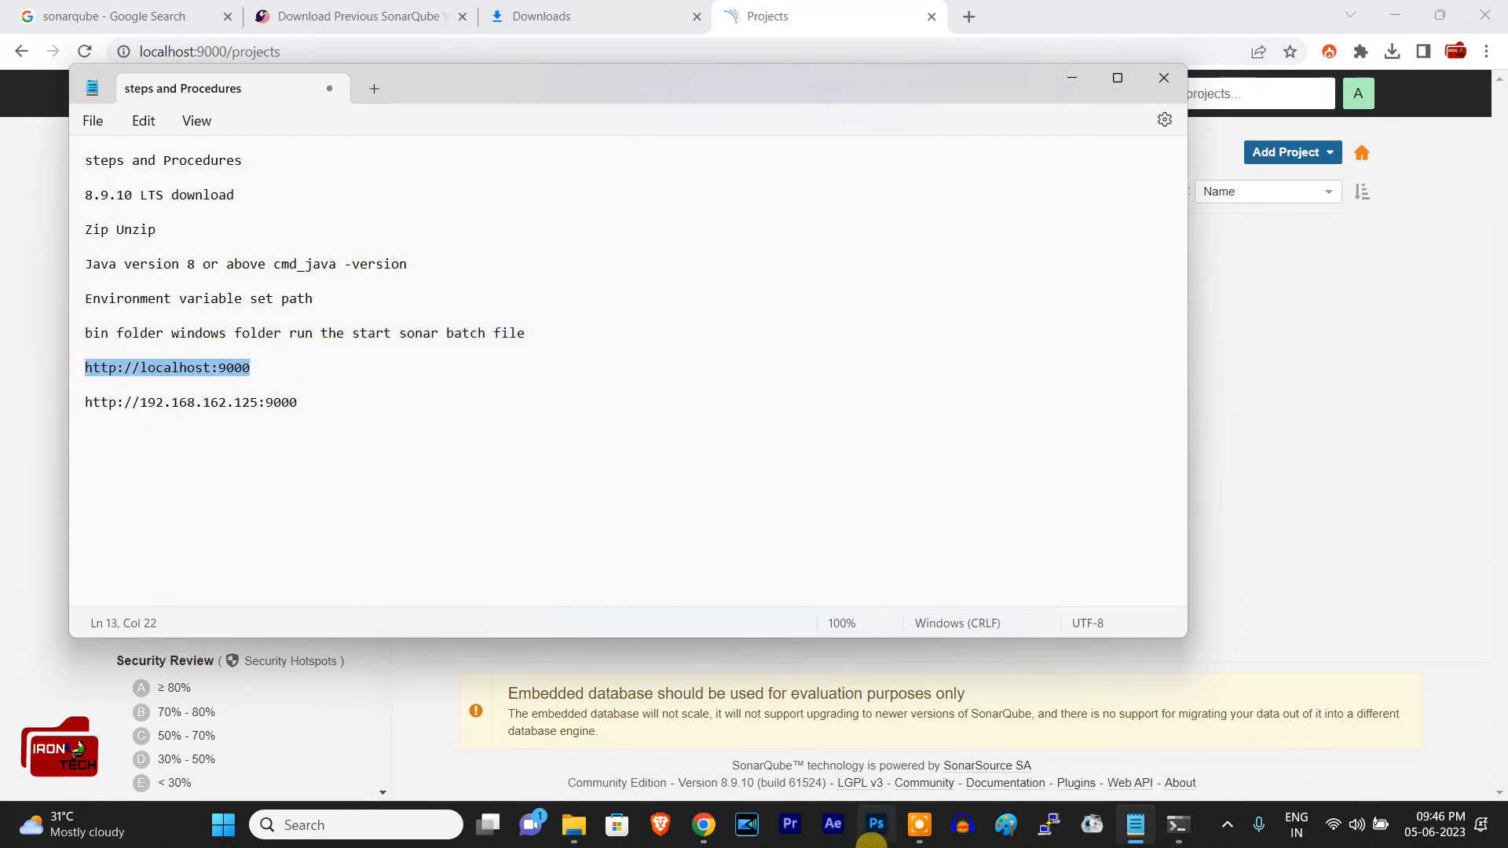
left_click(704, 825)
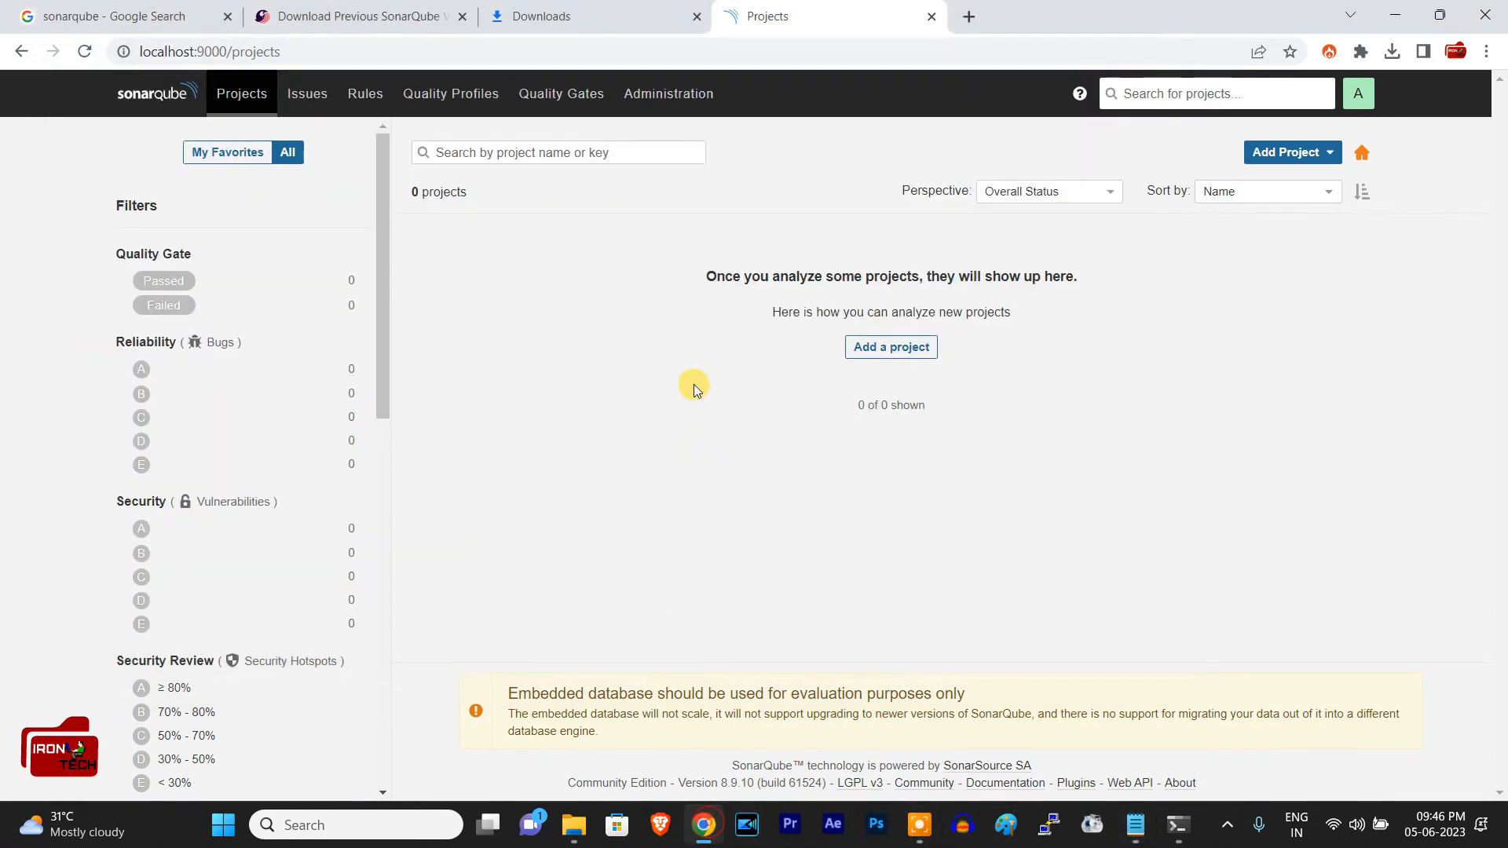